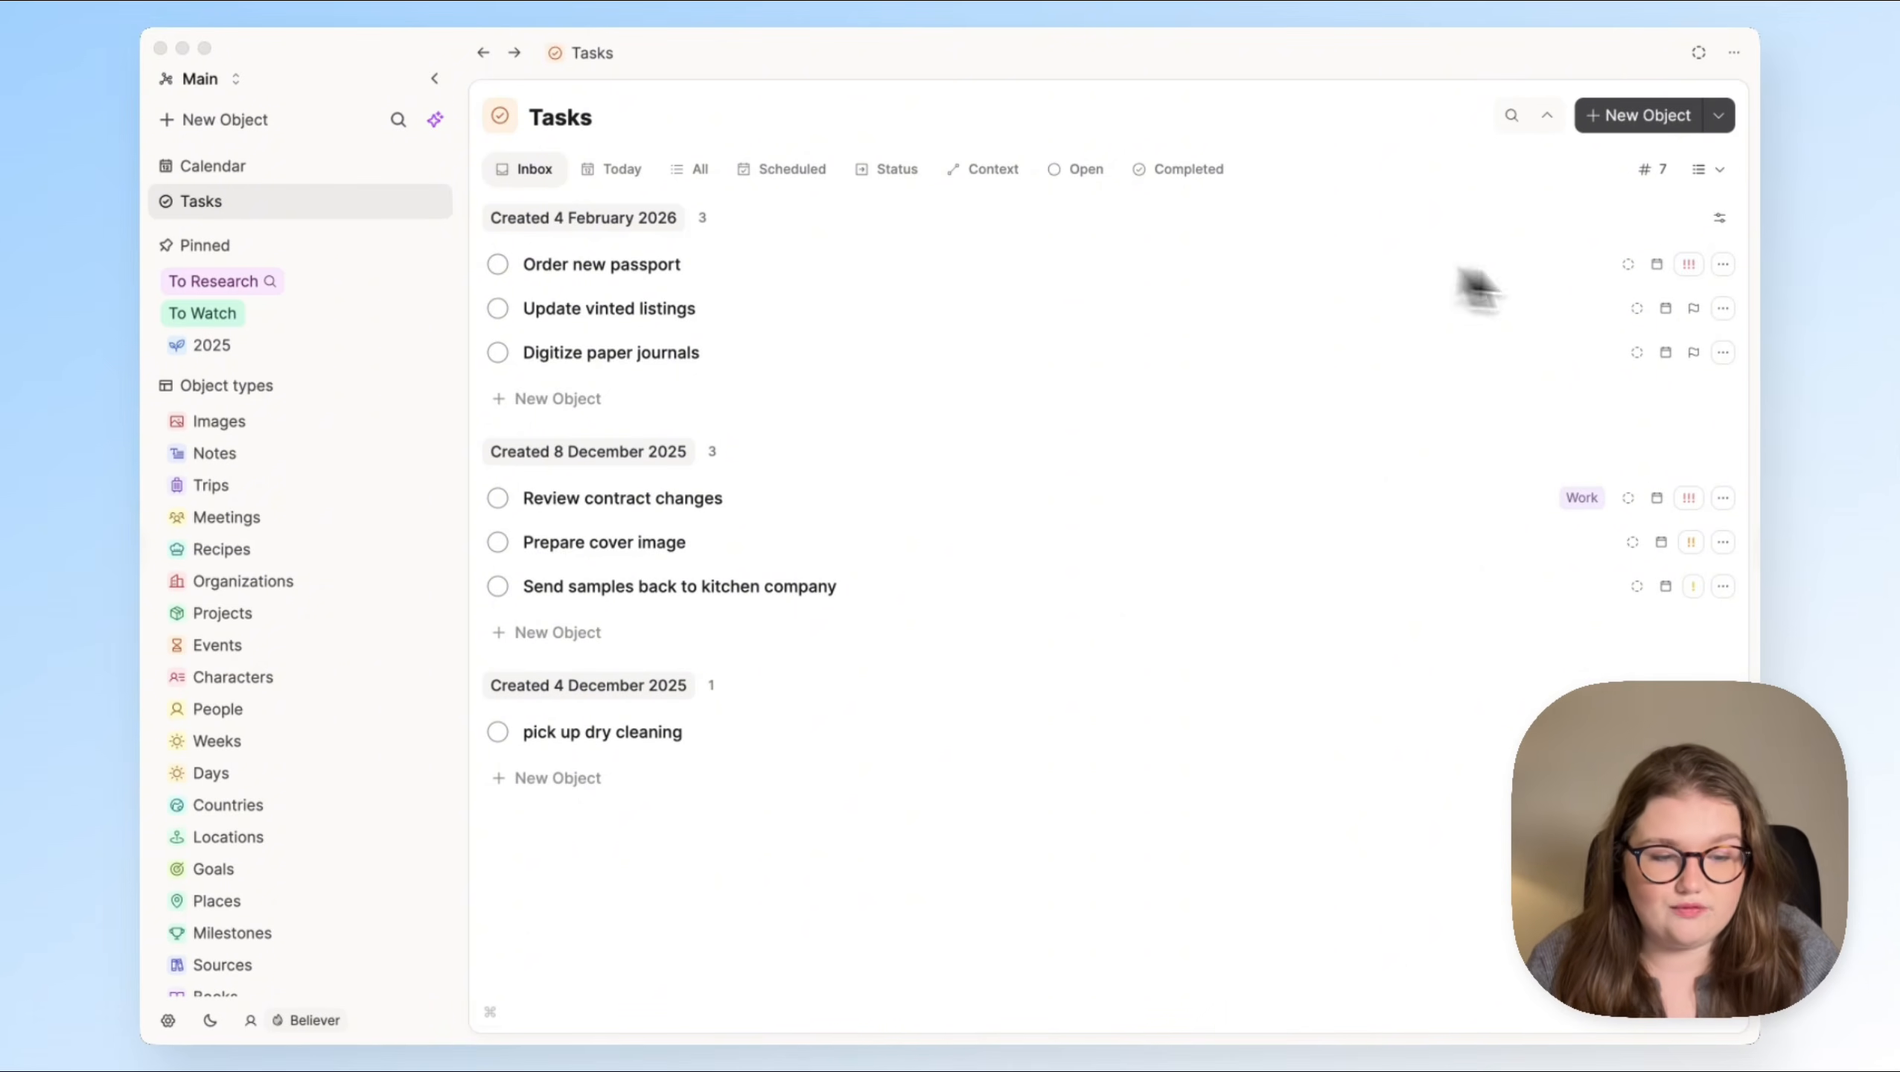
Step: Schedule the Order new passport task for 28 February 2026 and check it in the Scheduled view
{"action": "left_click", "coordinate": [1657, 264]}
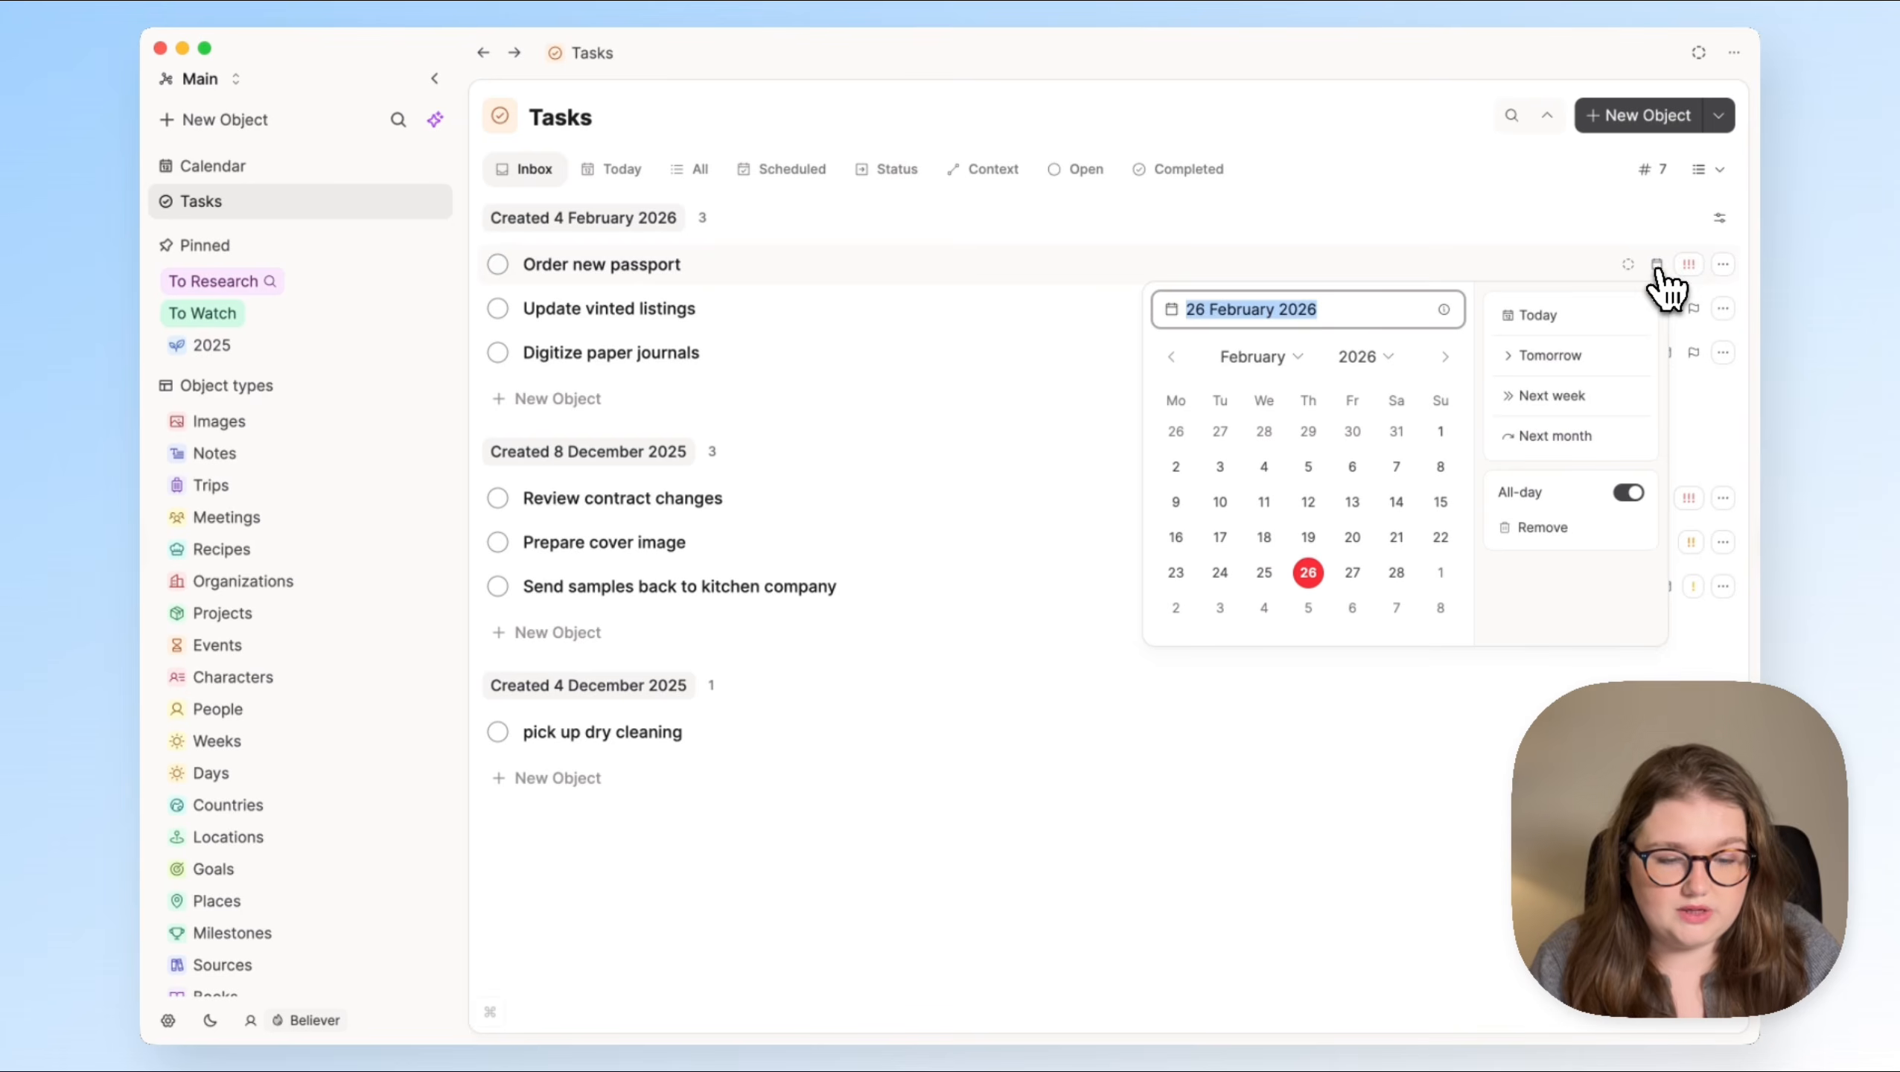
{"action": "left_click", "coordinate": [1397, 574]}
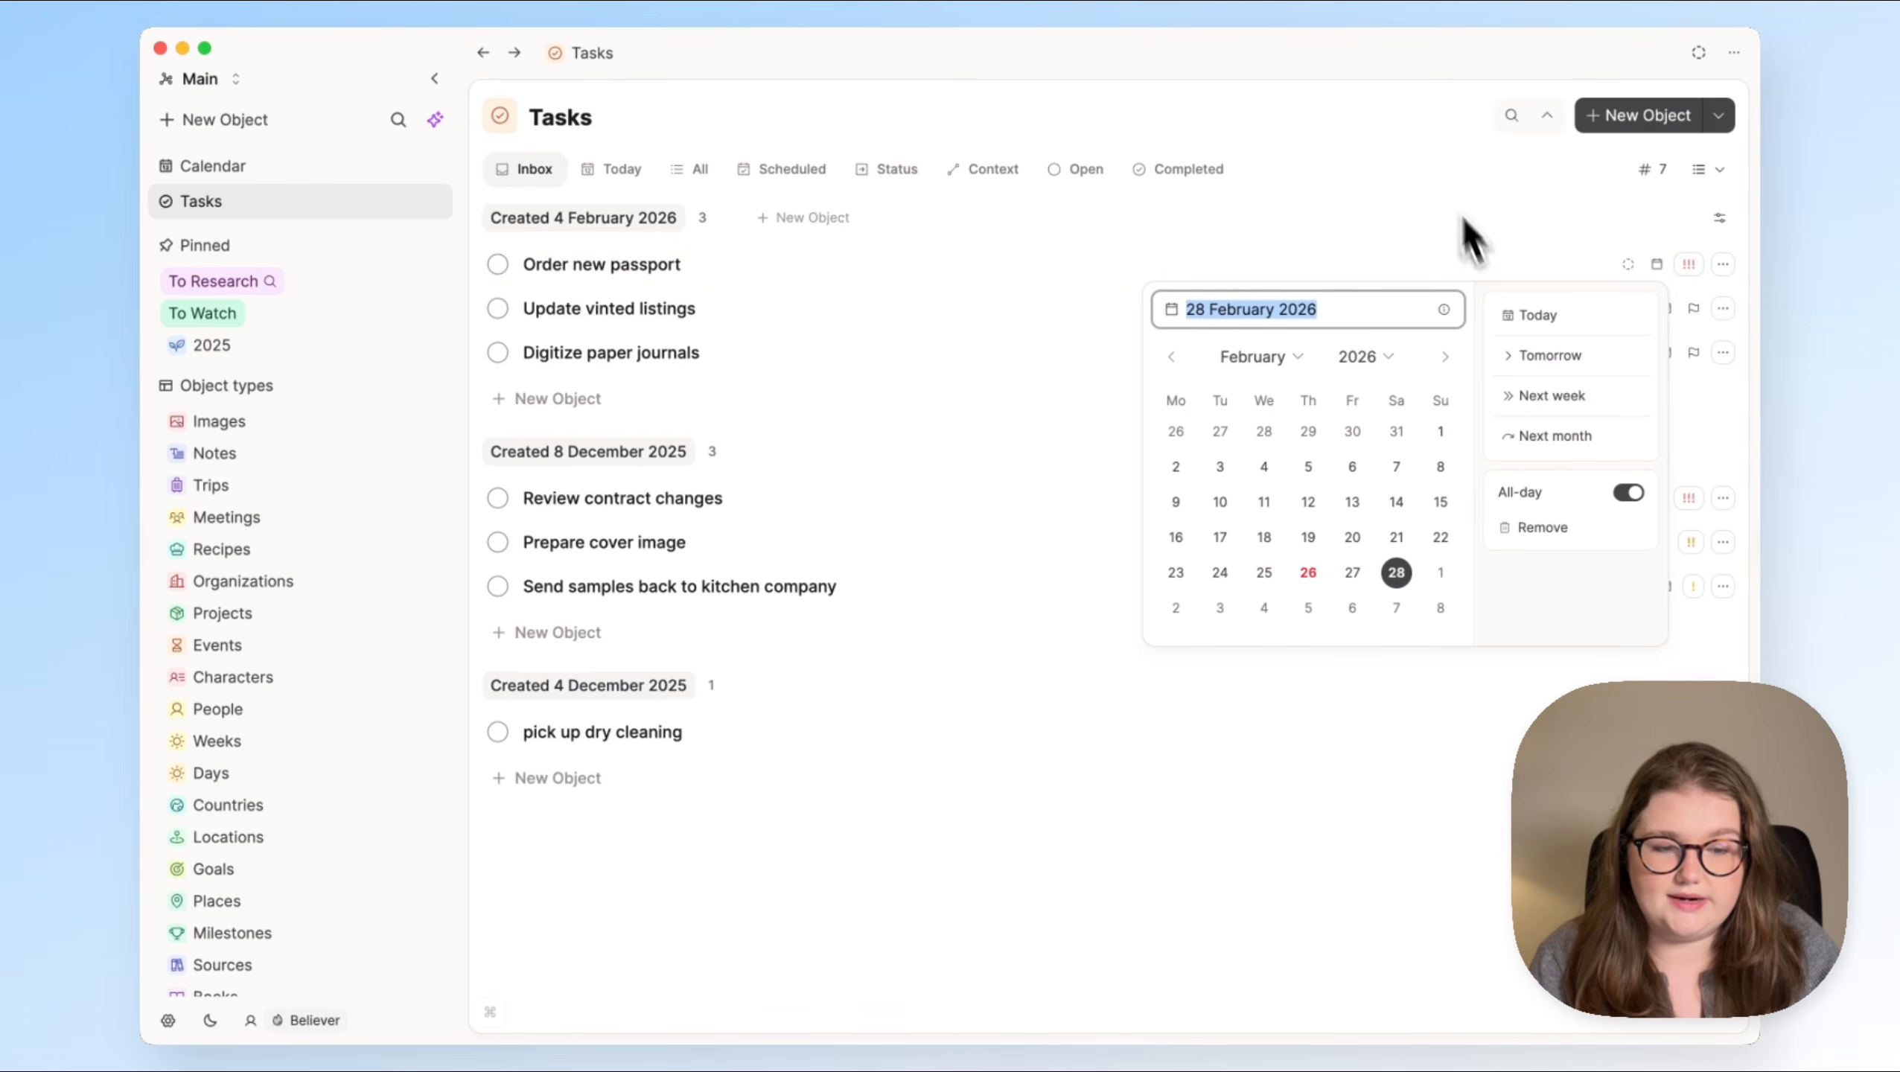
{"action": "left_click", "coordinate": [1419, 138]}
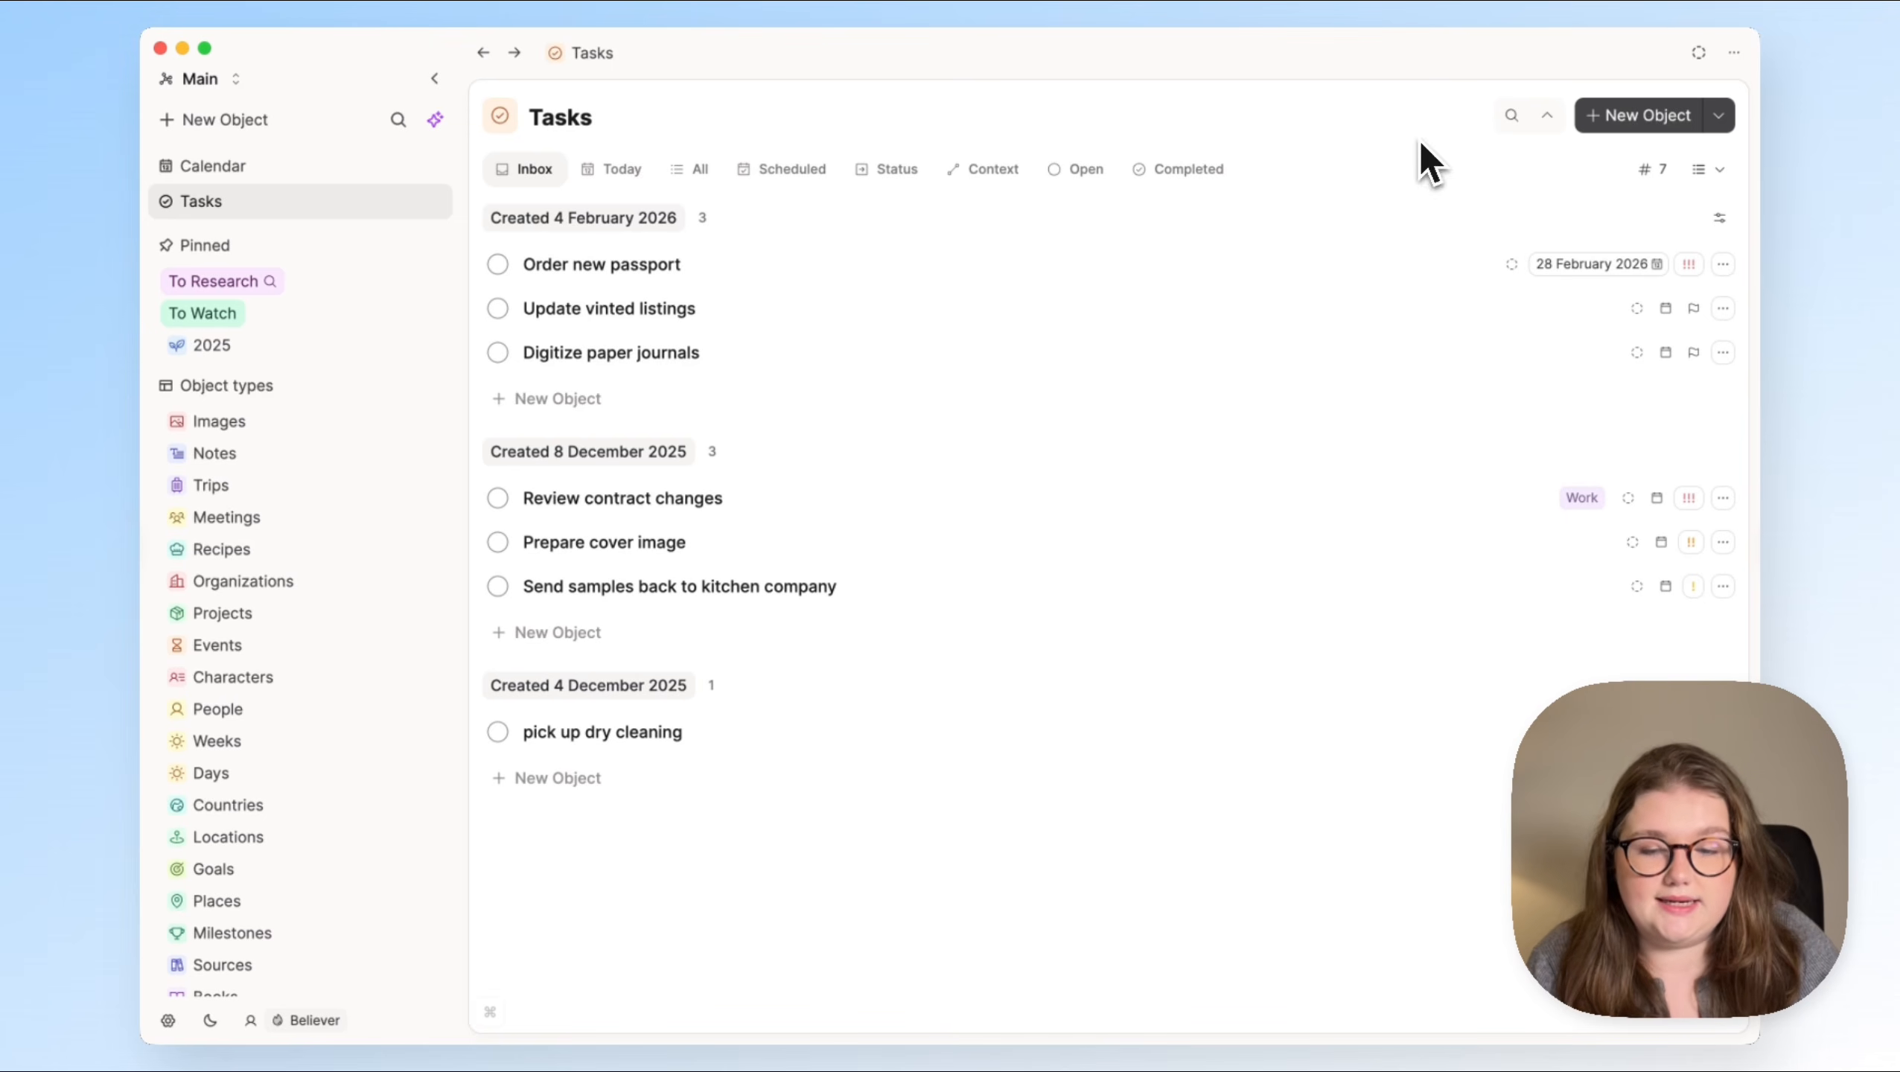
{"action": "left_click", "coordinate": [794, 173]}
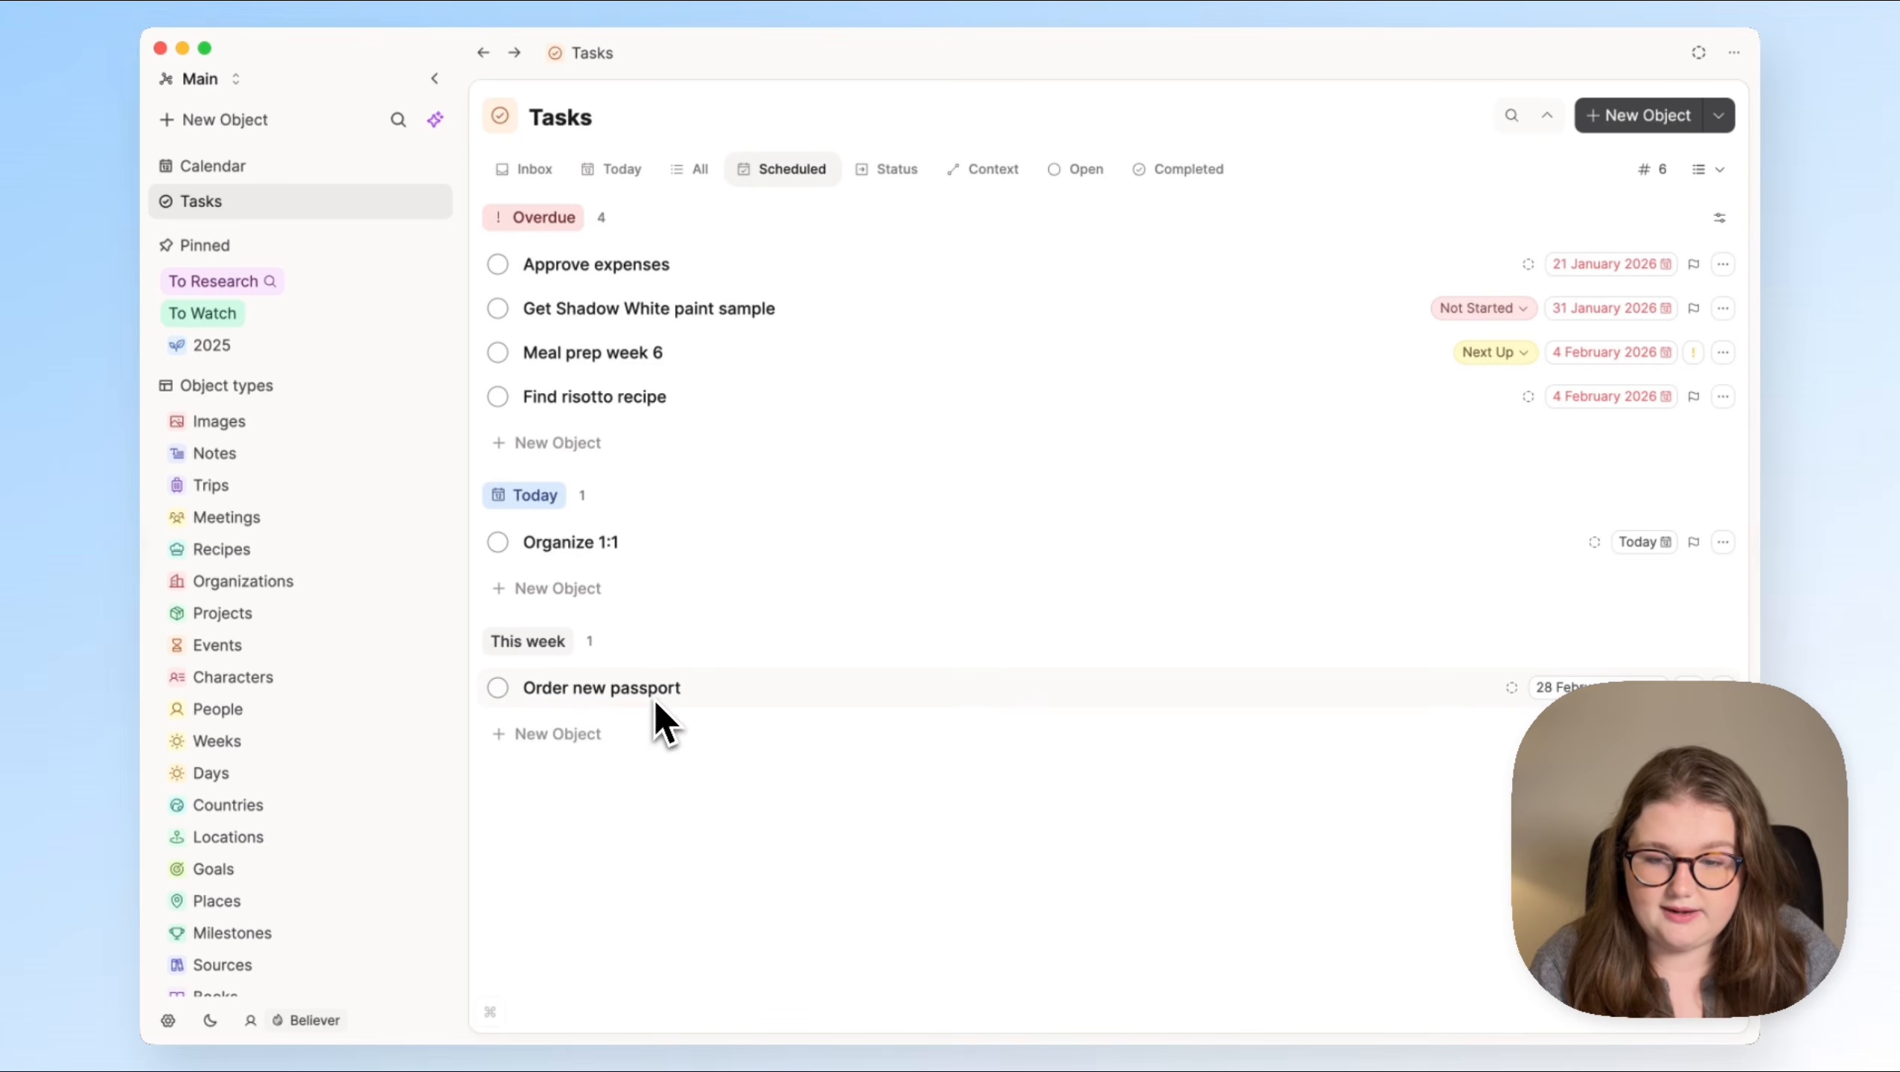
Step: Return to the Inbox view and set the status of the Digitize paper journals task to Someday
{"action": "left_click", "coordinate": [525, 169]}
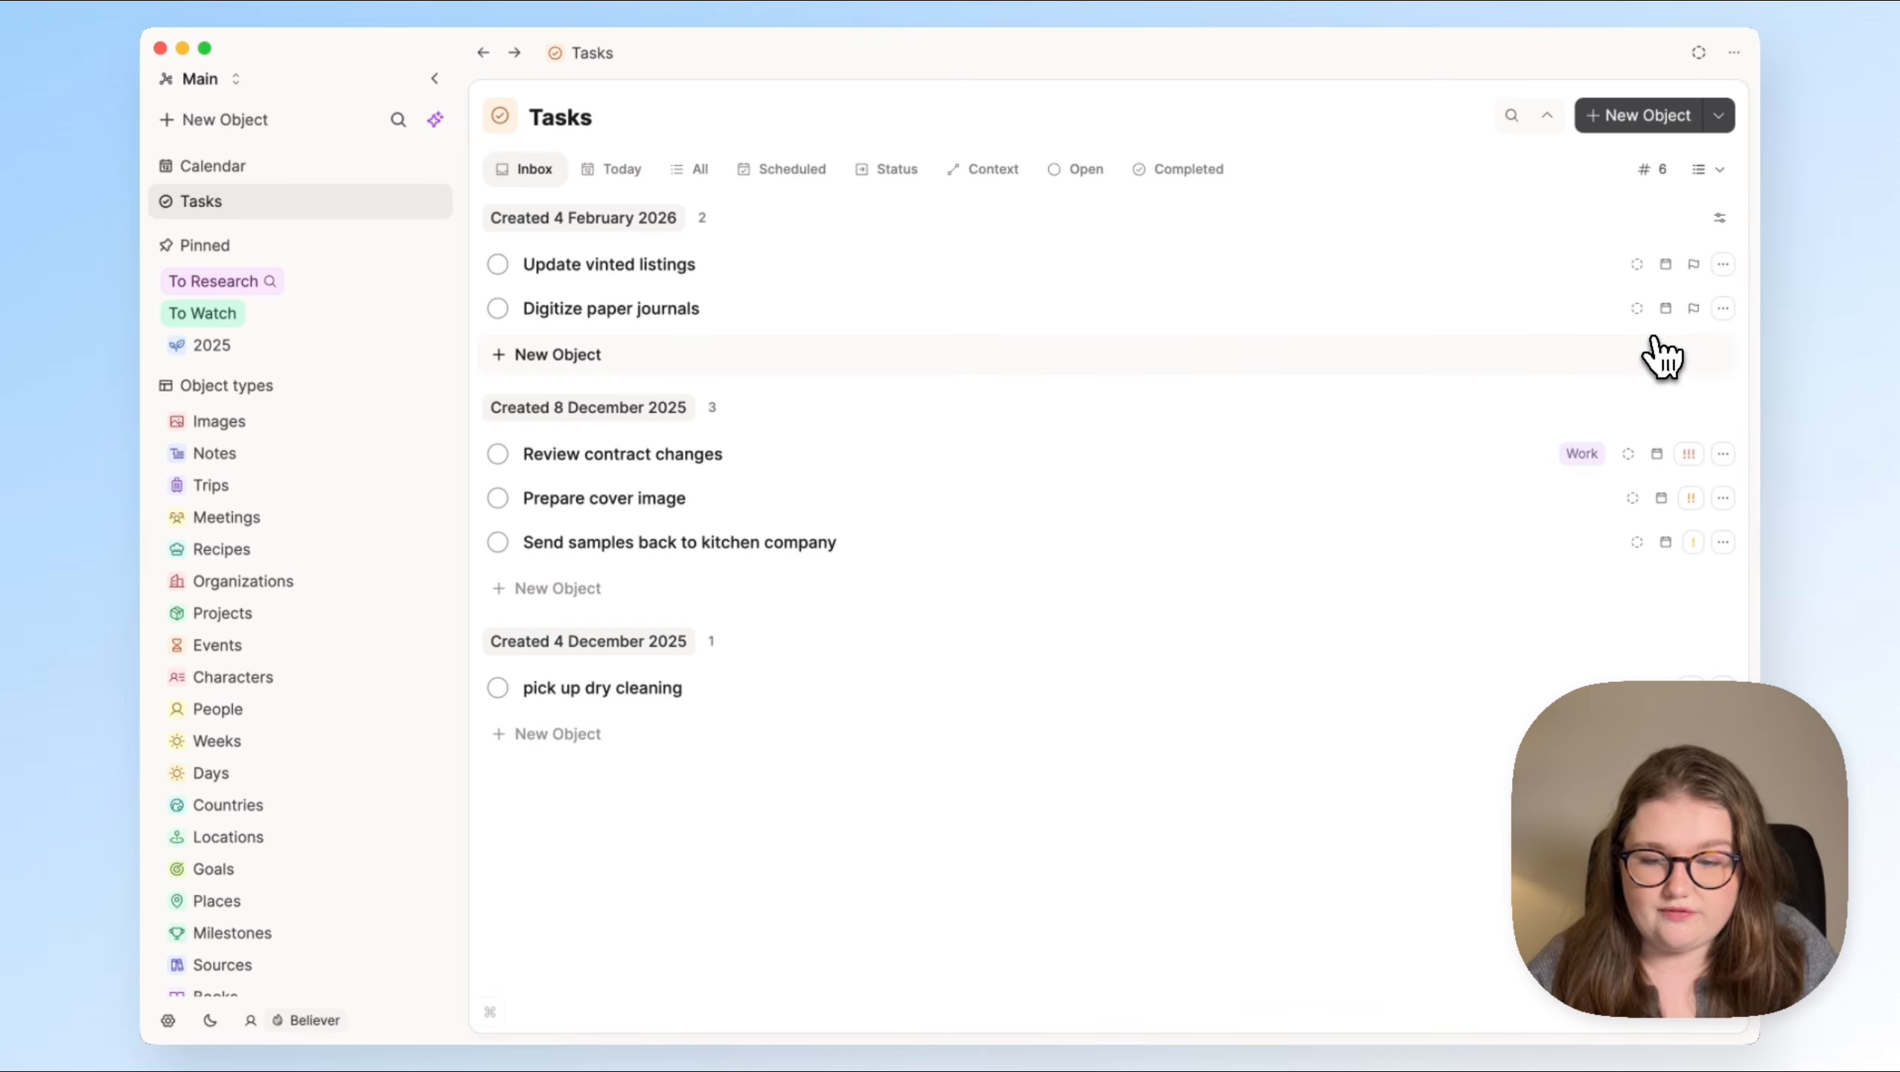
{"action": "left_click", "coordinate": [1638, 312]}
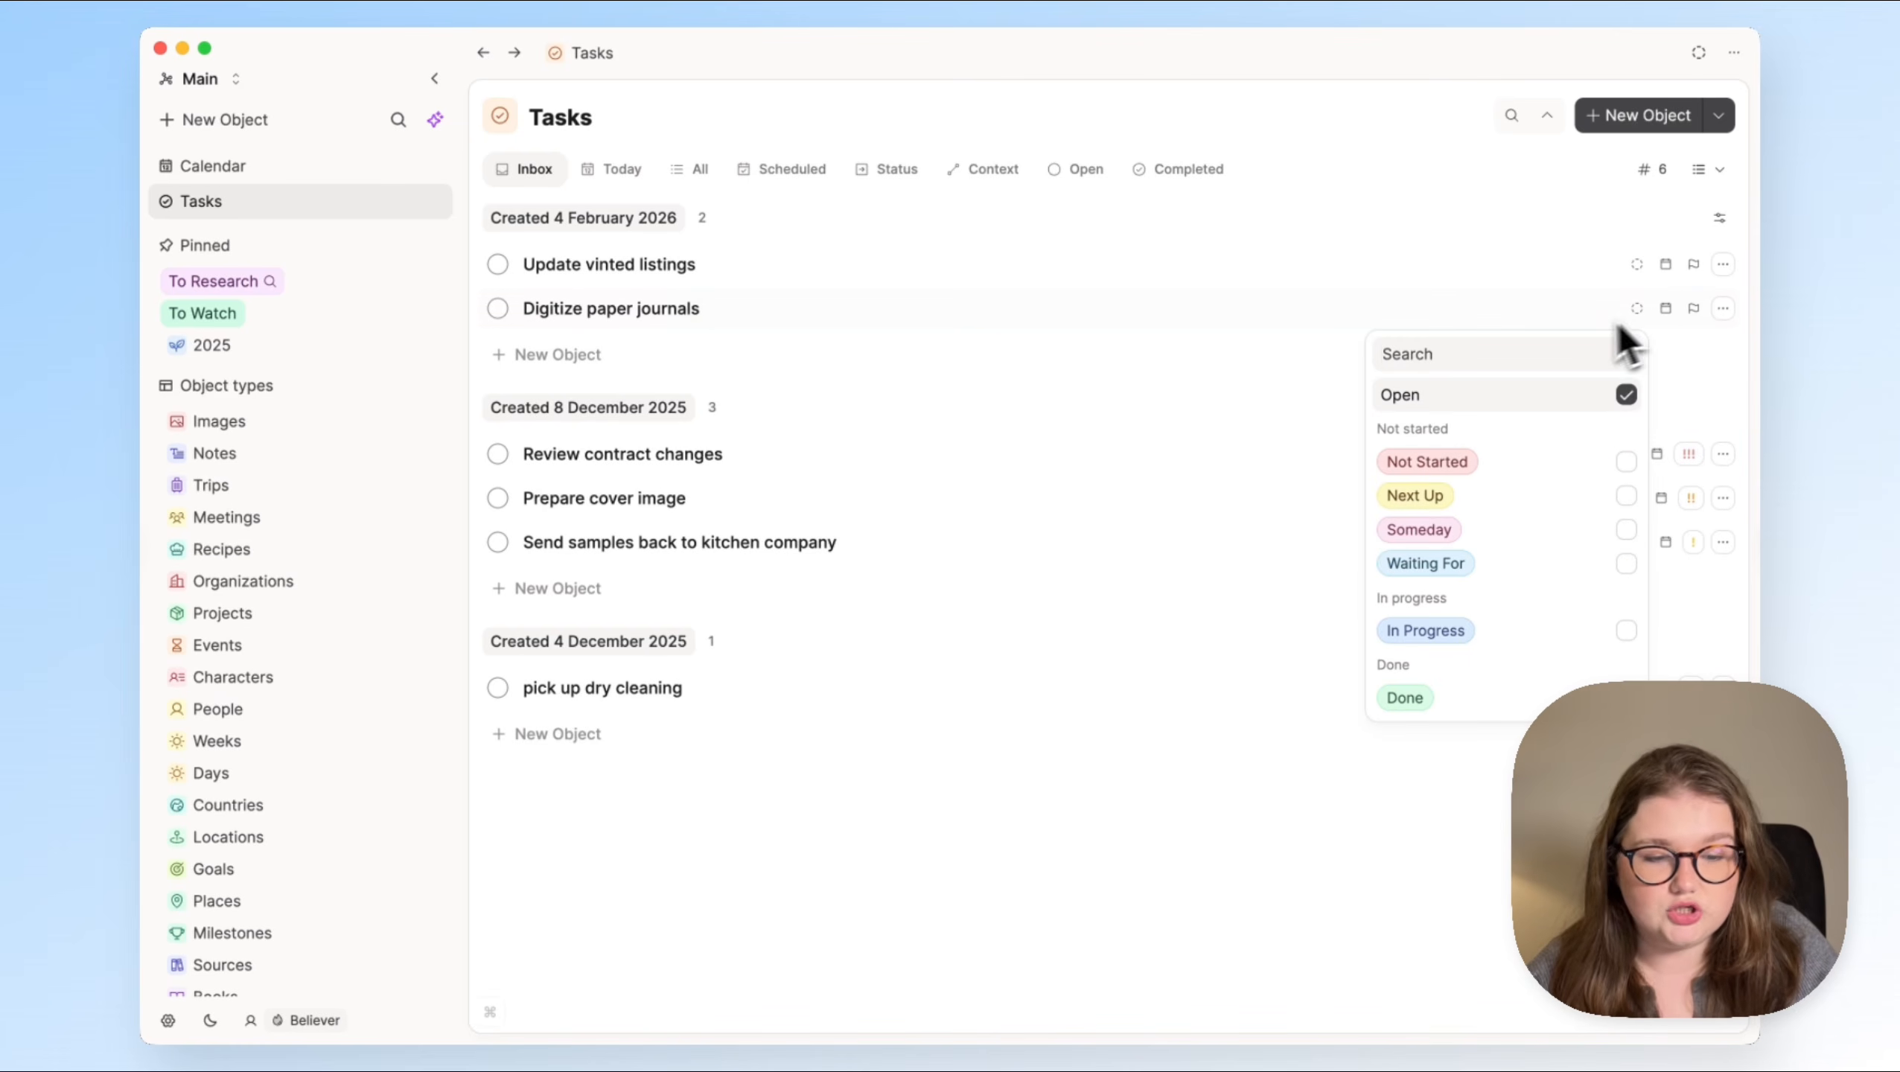
{"action": "left_click", "coordinate": [1531, 535]}
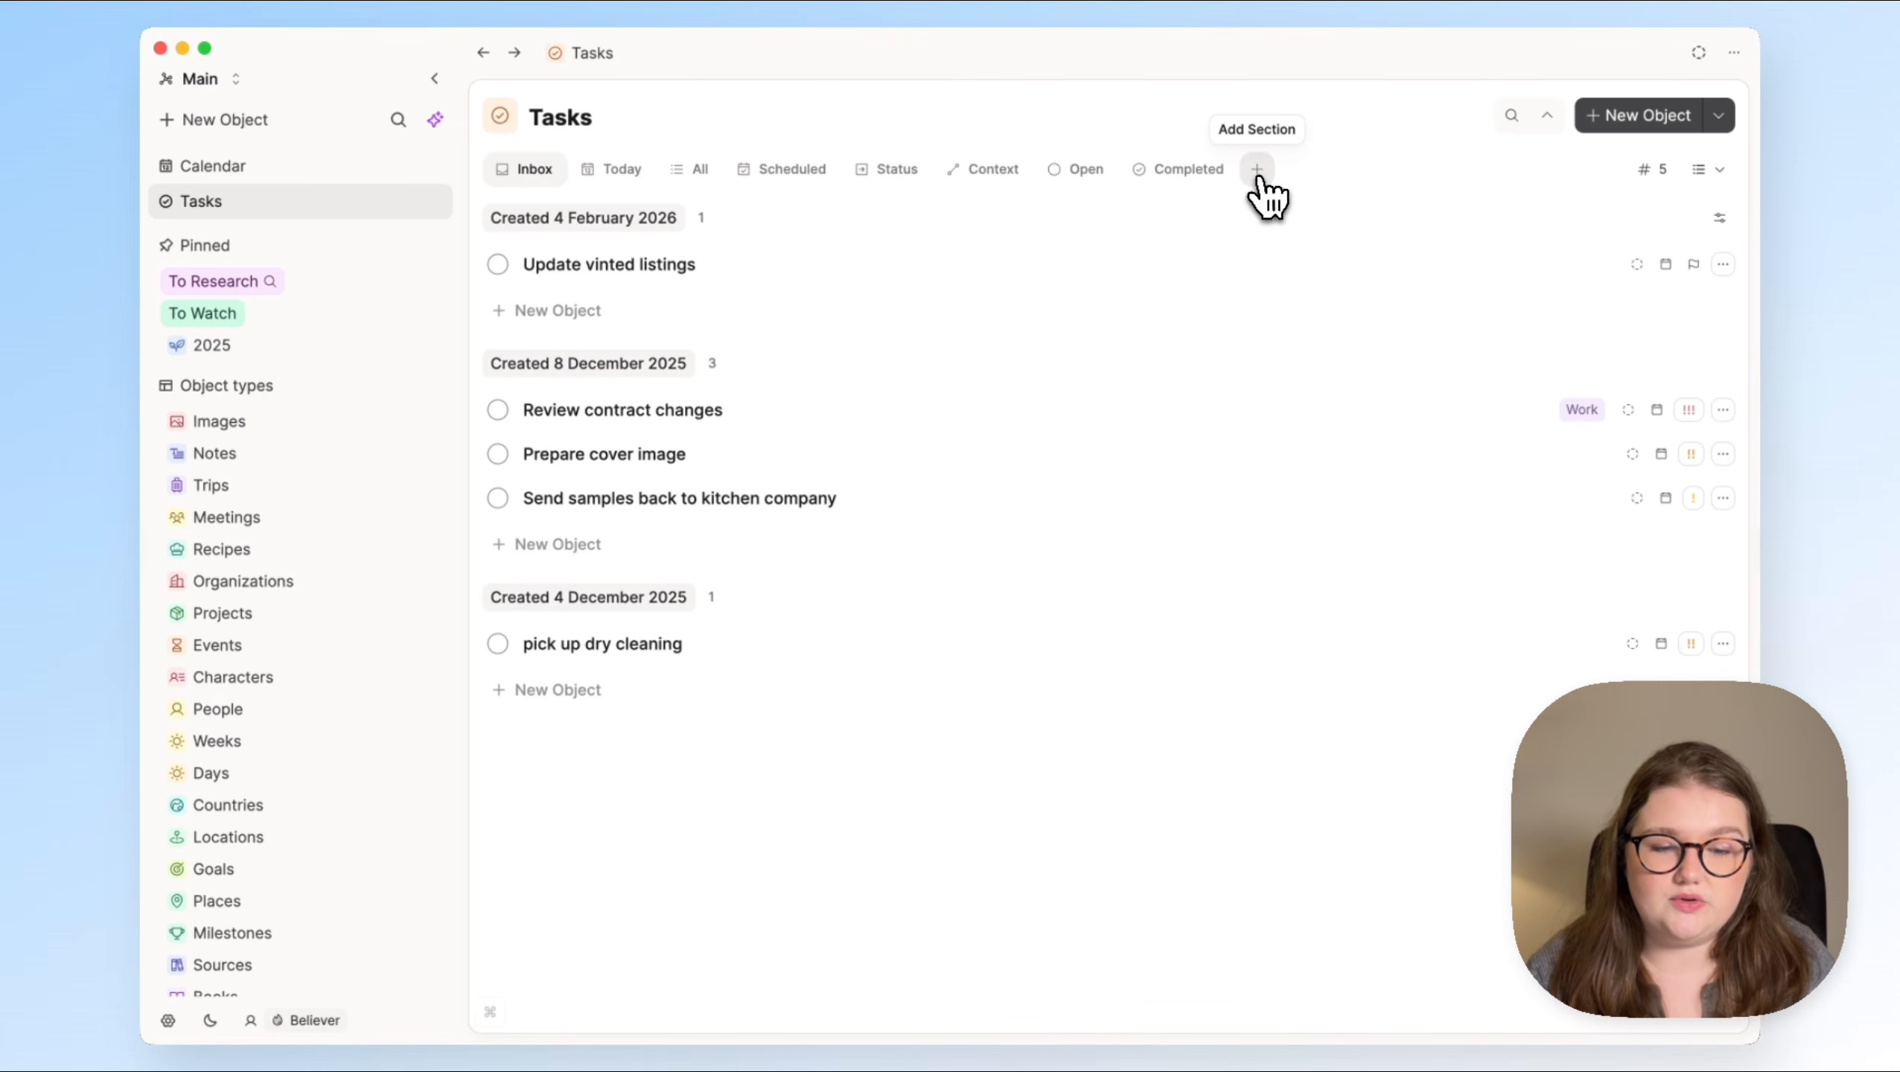
Step: Add the built-in Someday view to Tasks and inspect the Status filter in its query
{"action": "left_click", "coordinate": [1258, 180]}
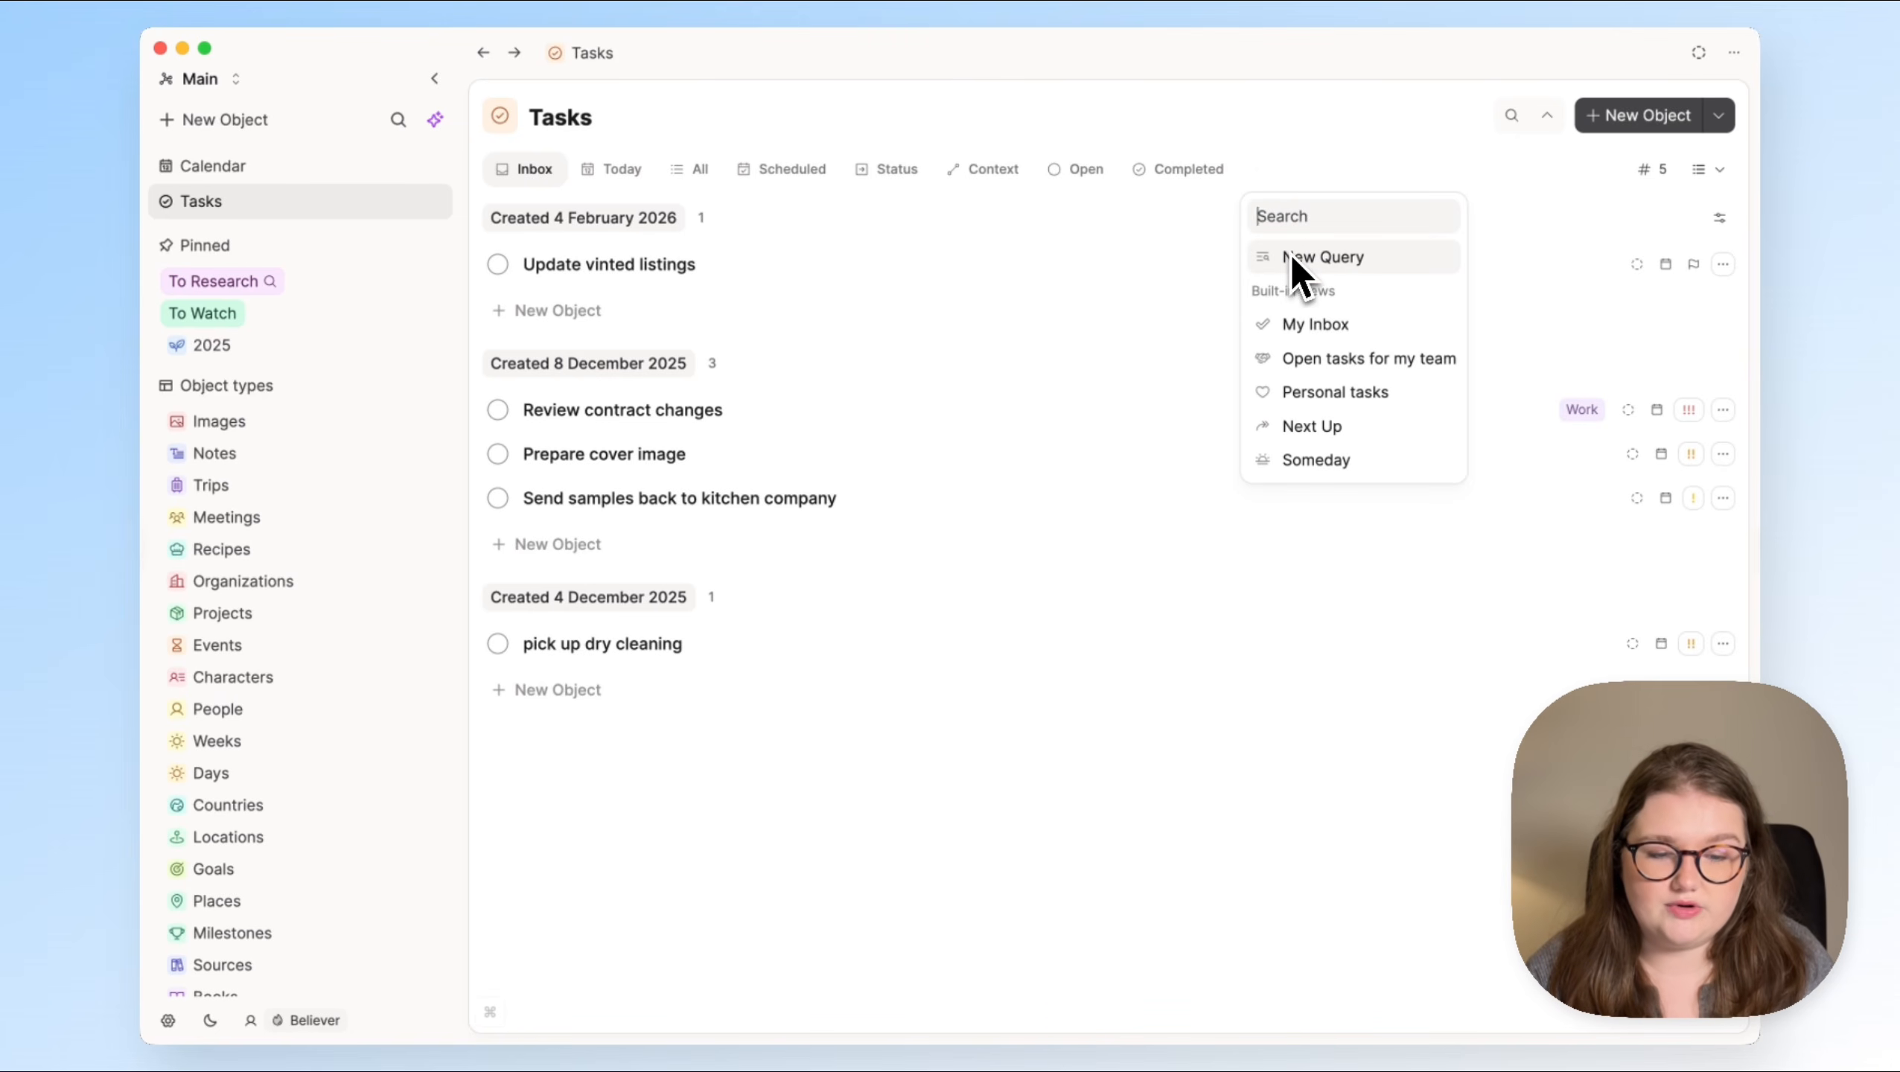
{"action": "left_click", "coordinate": [1309, 467]}
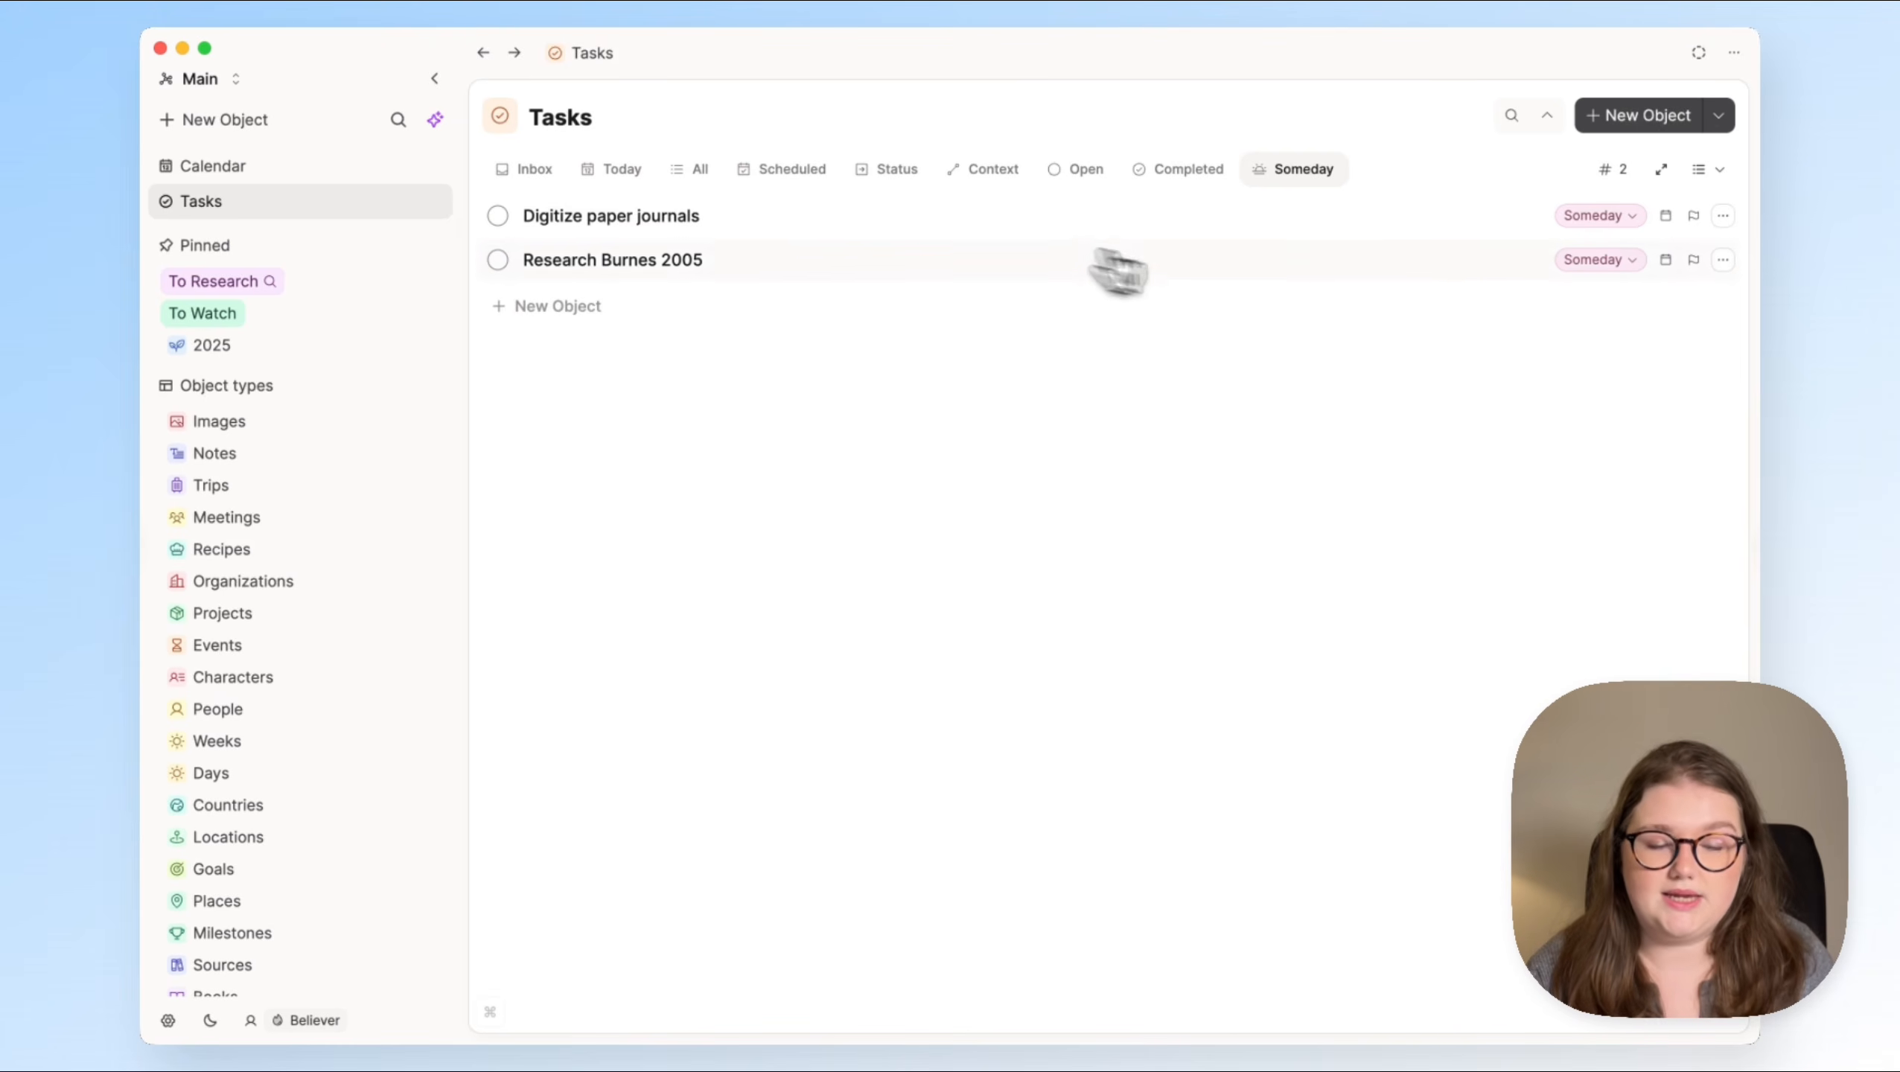
{"action": "left_click", "coordinate": [1661, 169]}
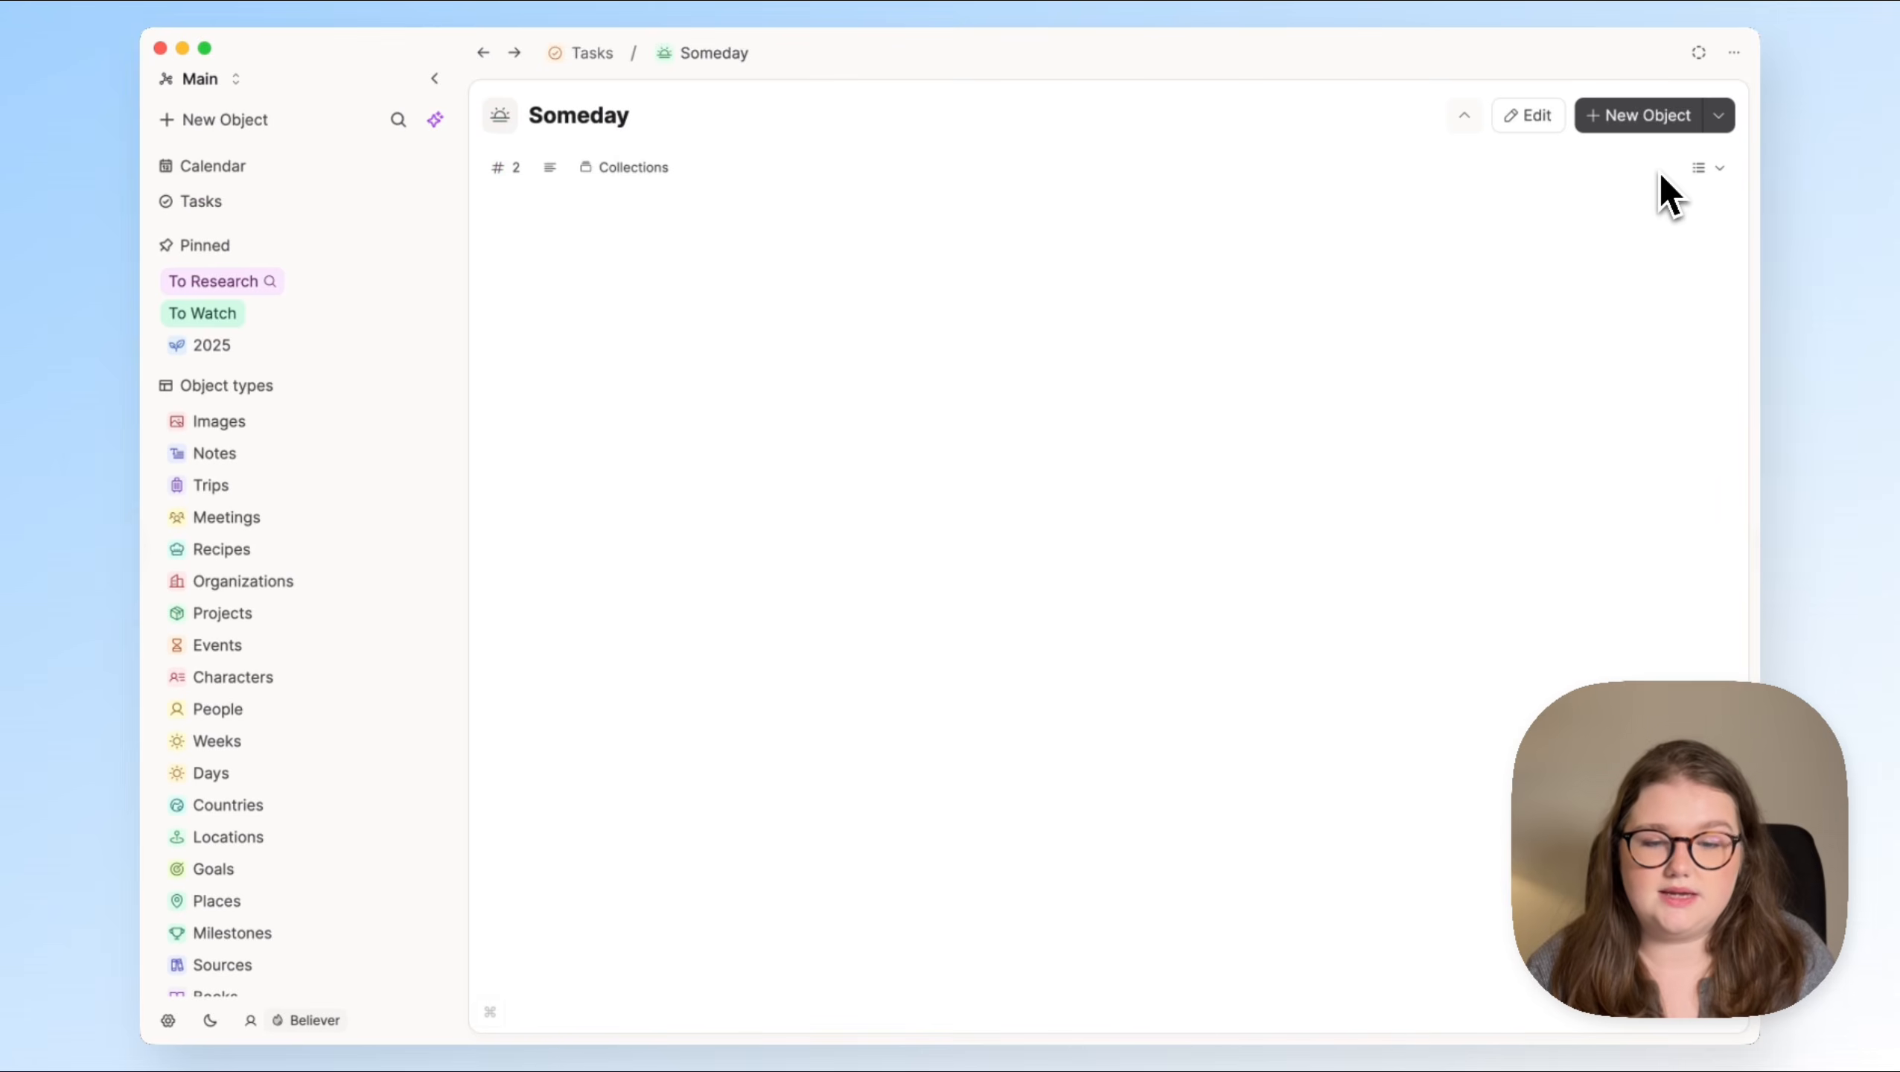
{"action": "left_click", "coordinate": [1530, 120]}
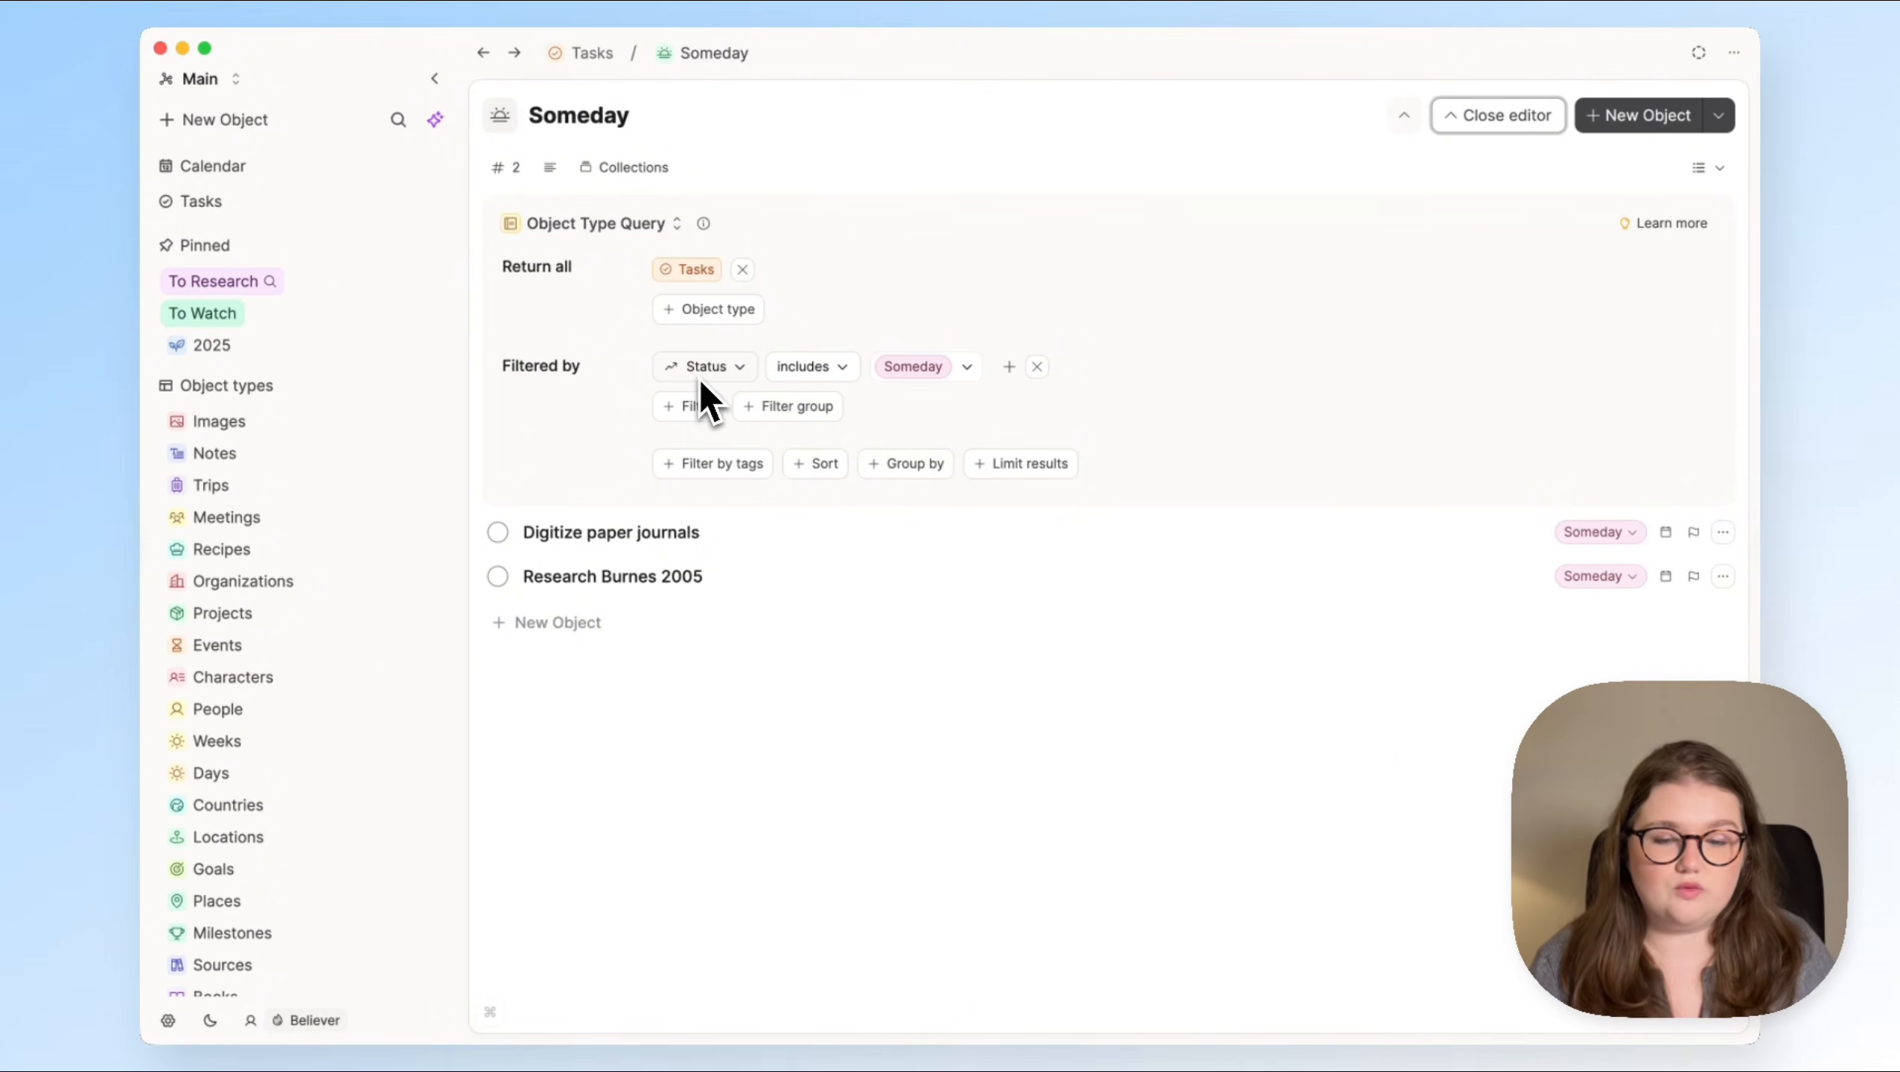
{"action": "left_click", "coordinate": [971, 365]}
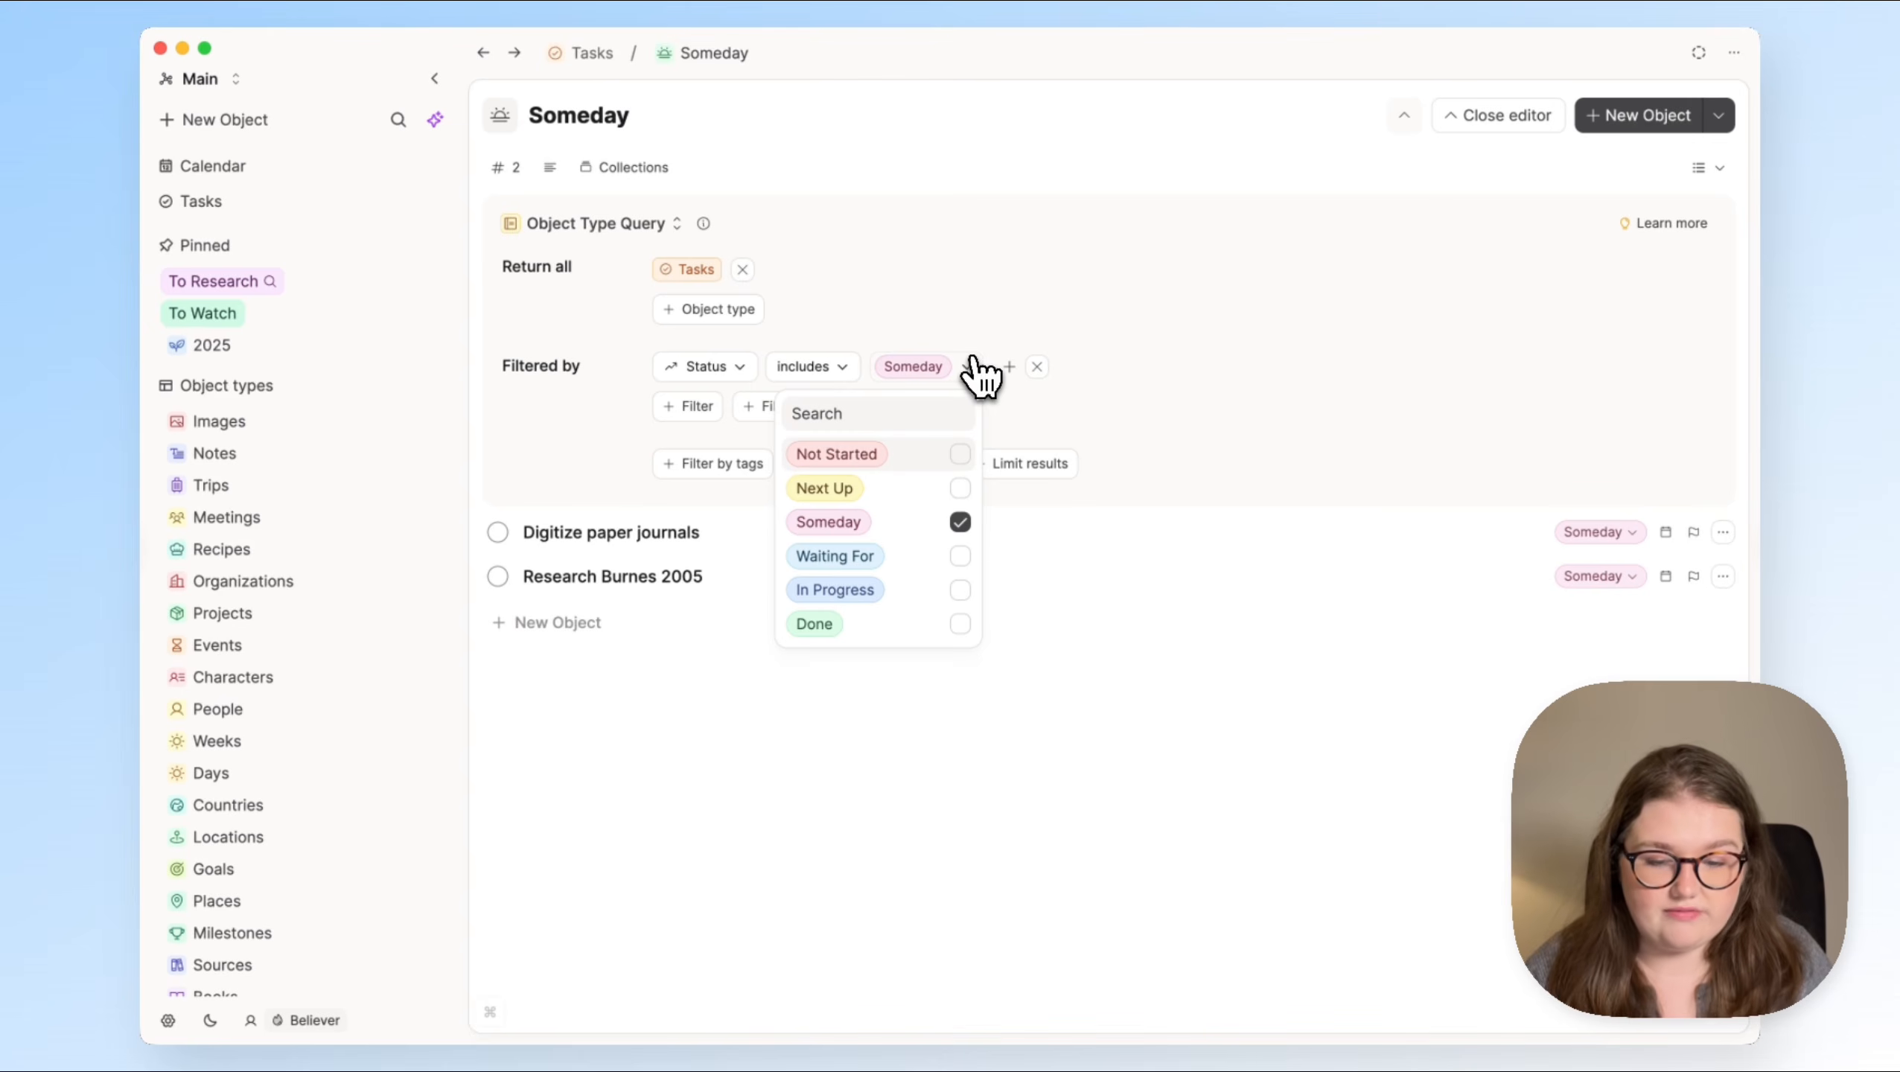
{"action": "left_click", "coordinate": [1141, 347]}
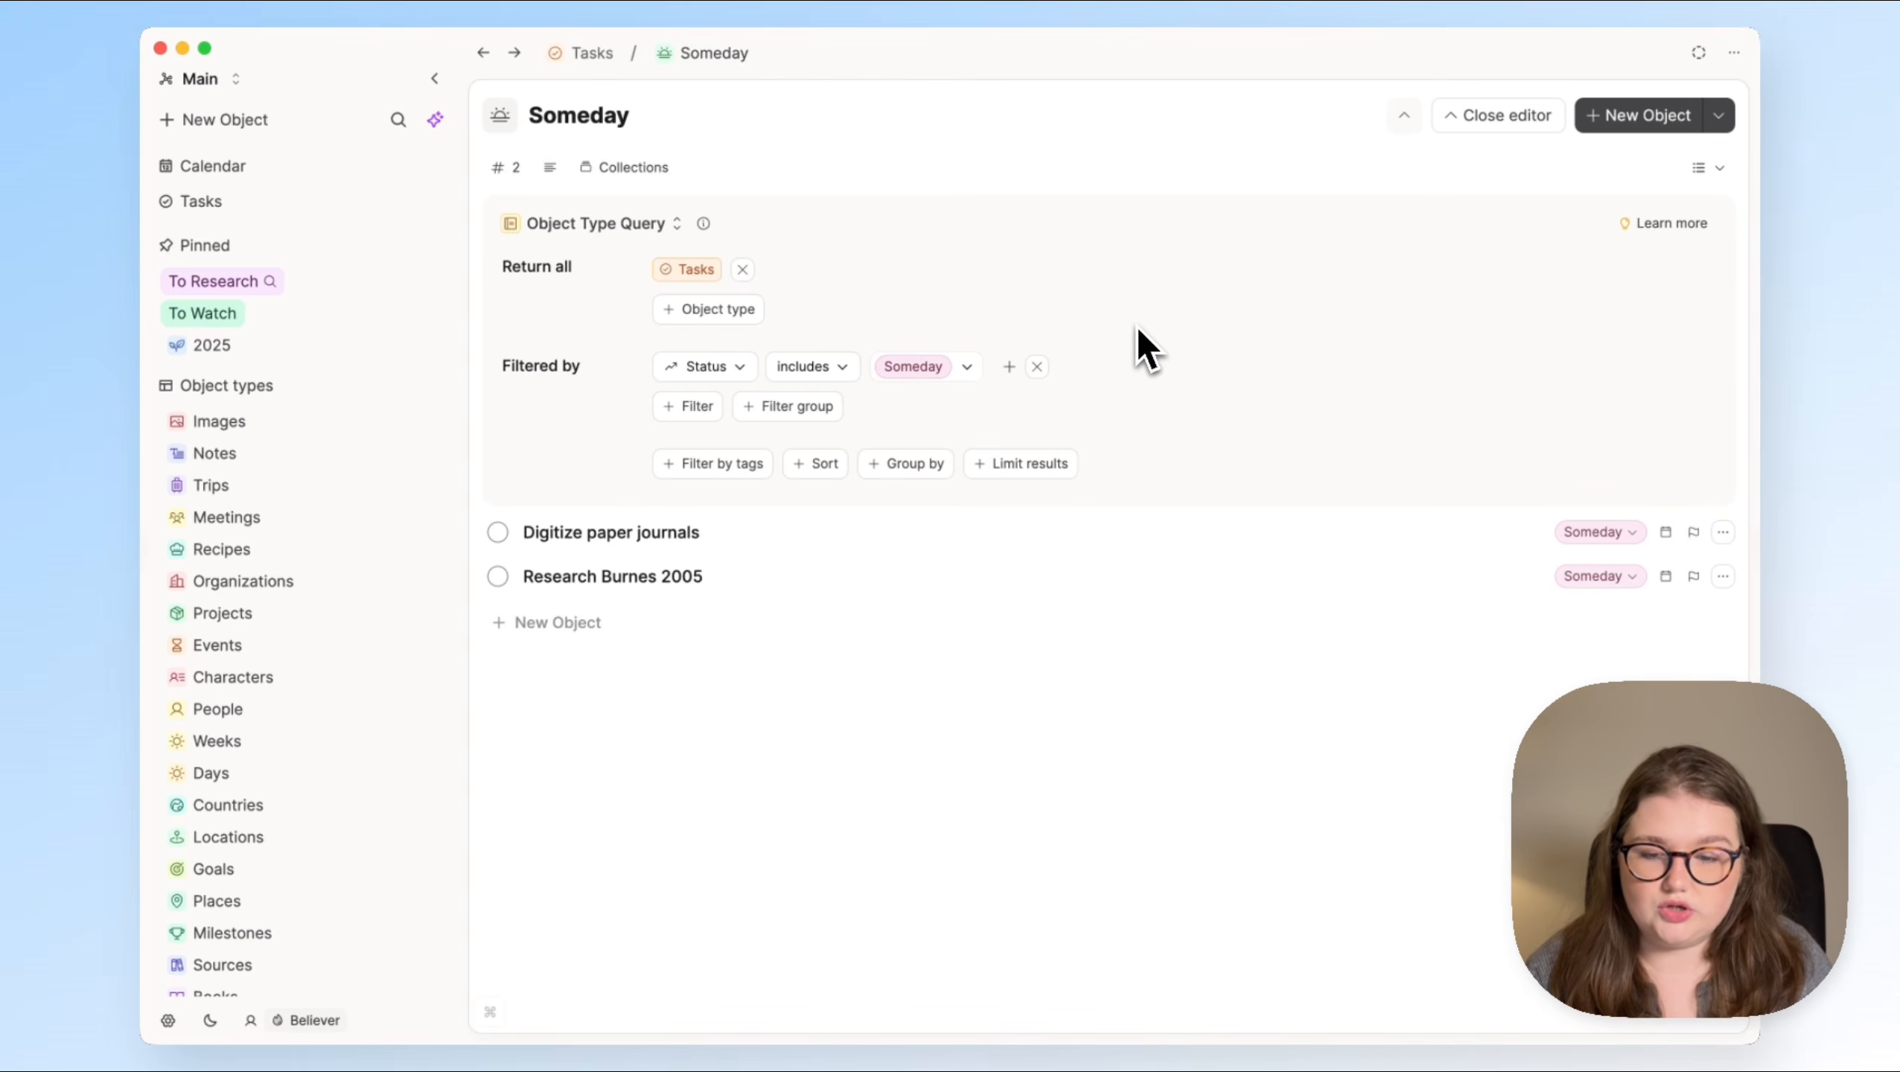
{"action": "left_click", "coordinate": [579, 67]}
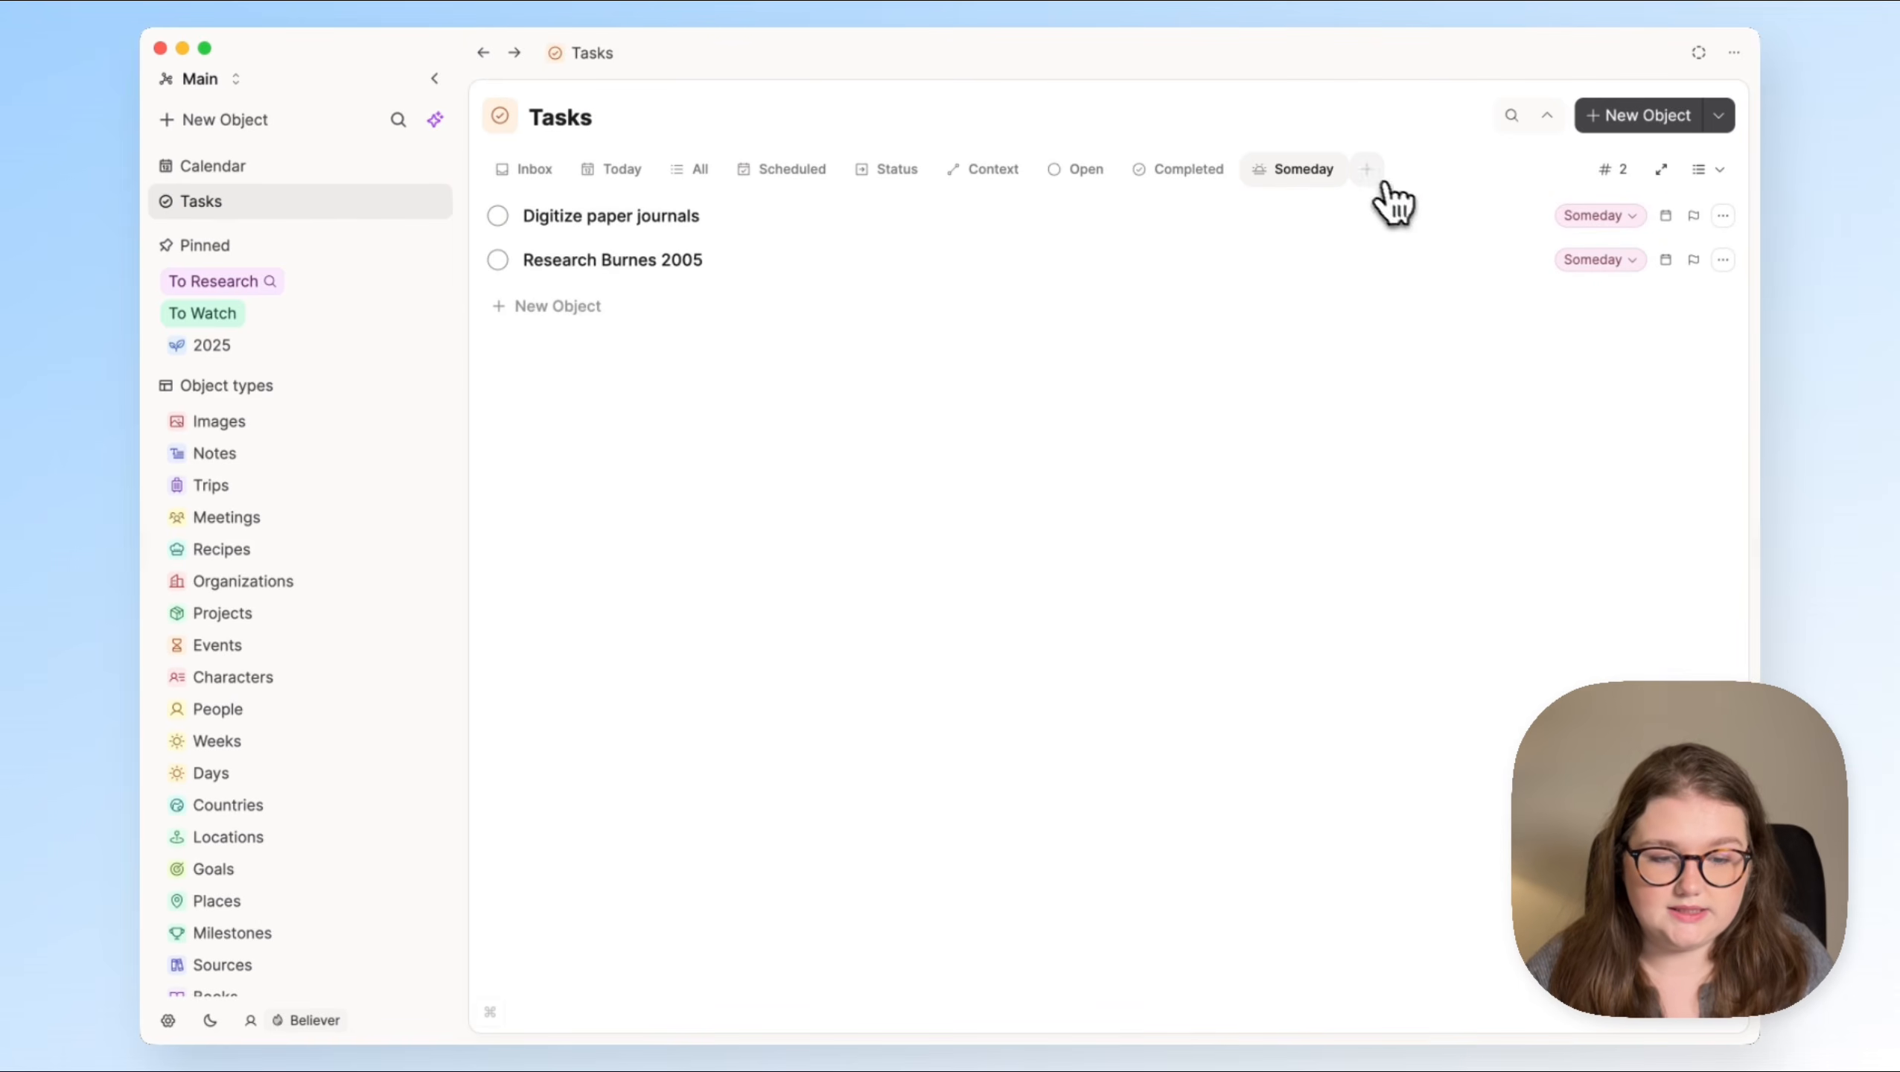
Step: Add the built-in Next Up view to the Tasks page and remove the Scheduled view
{"action": "left_click", "coordinate": [1362, 171]}
{"action": "left_click", "coordinate": [1437, 427]}
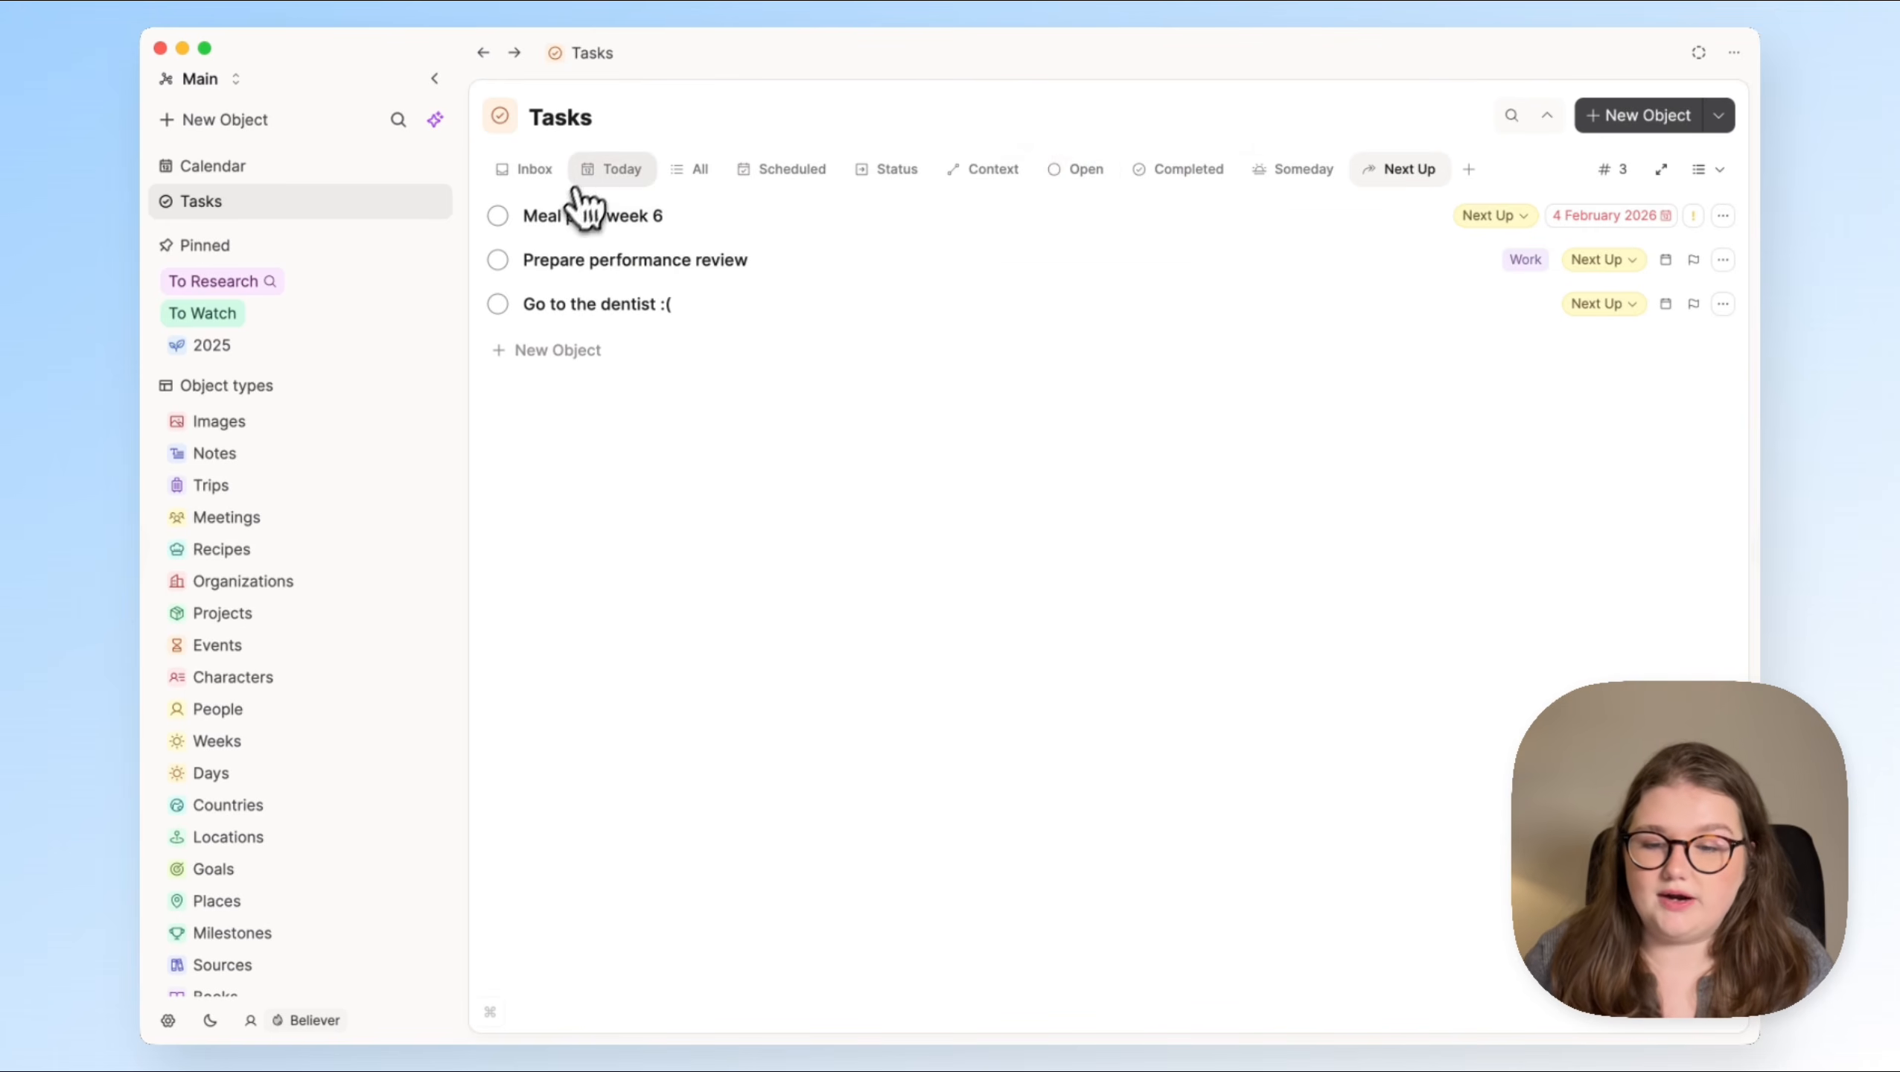
{"action": "left_click", "coordinate": [784, 175]}
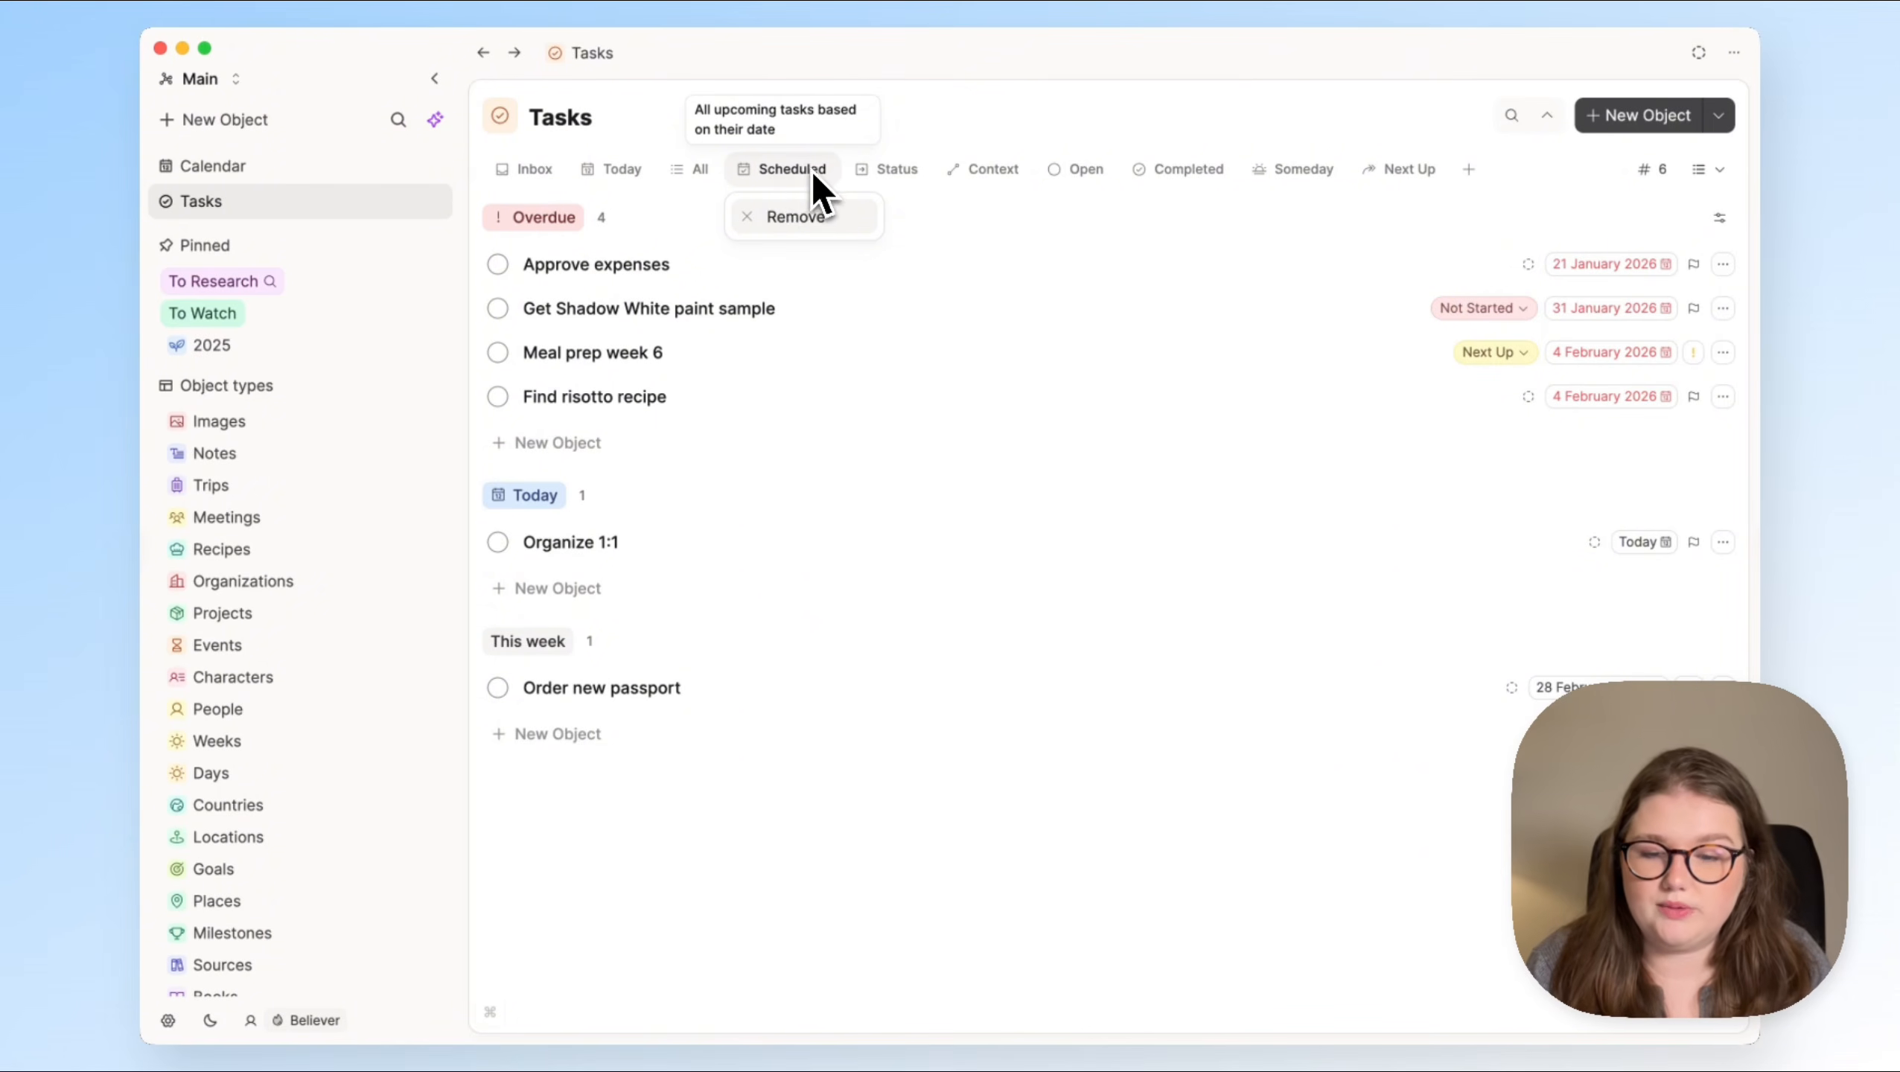
{"action": "left_click", "coordinate": [795, 222]}
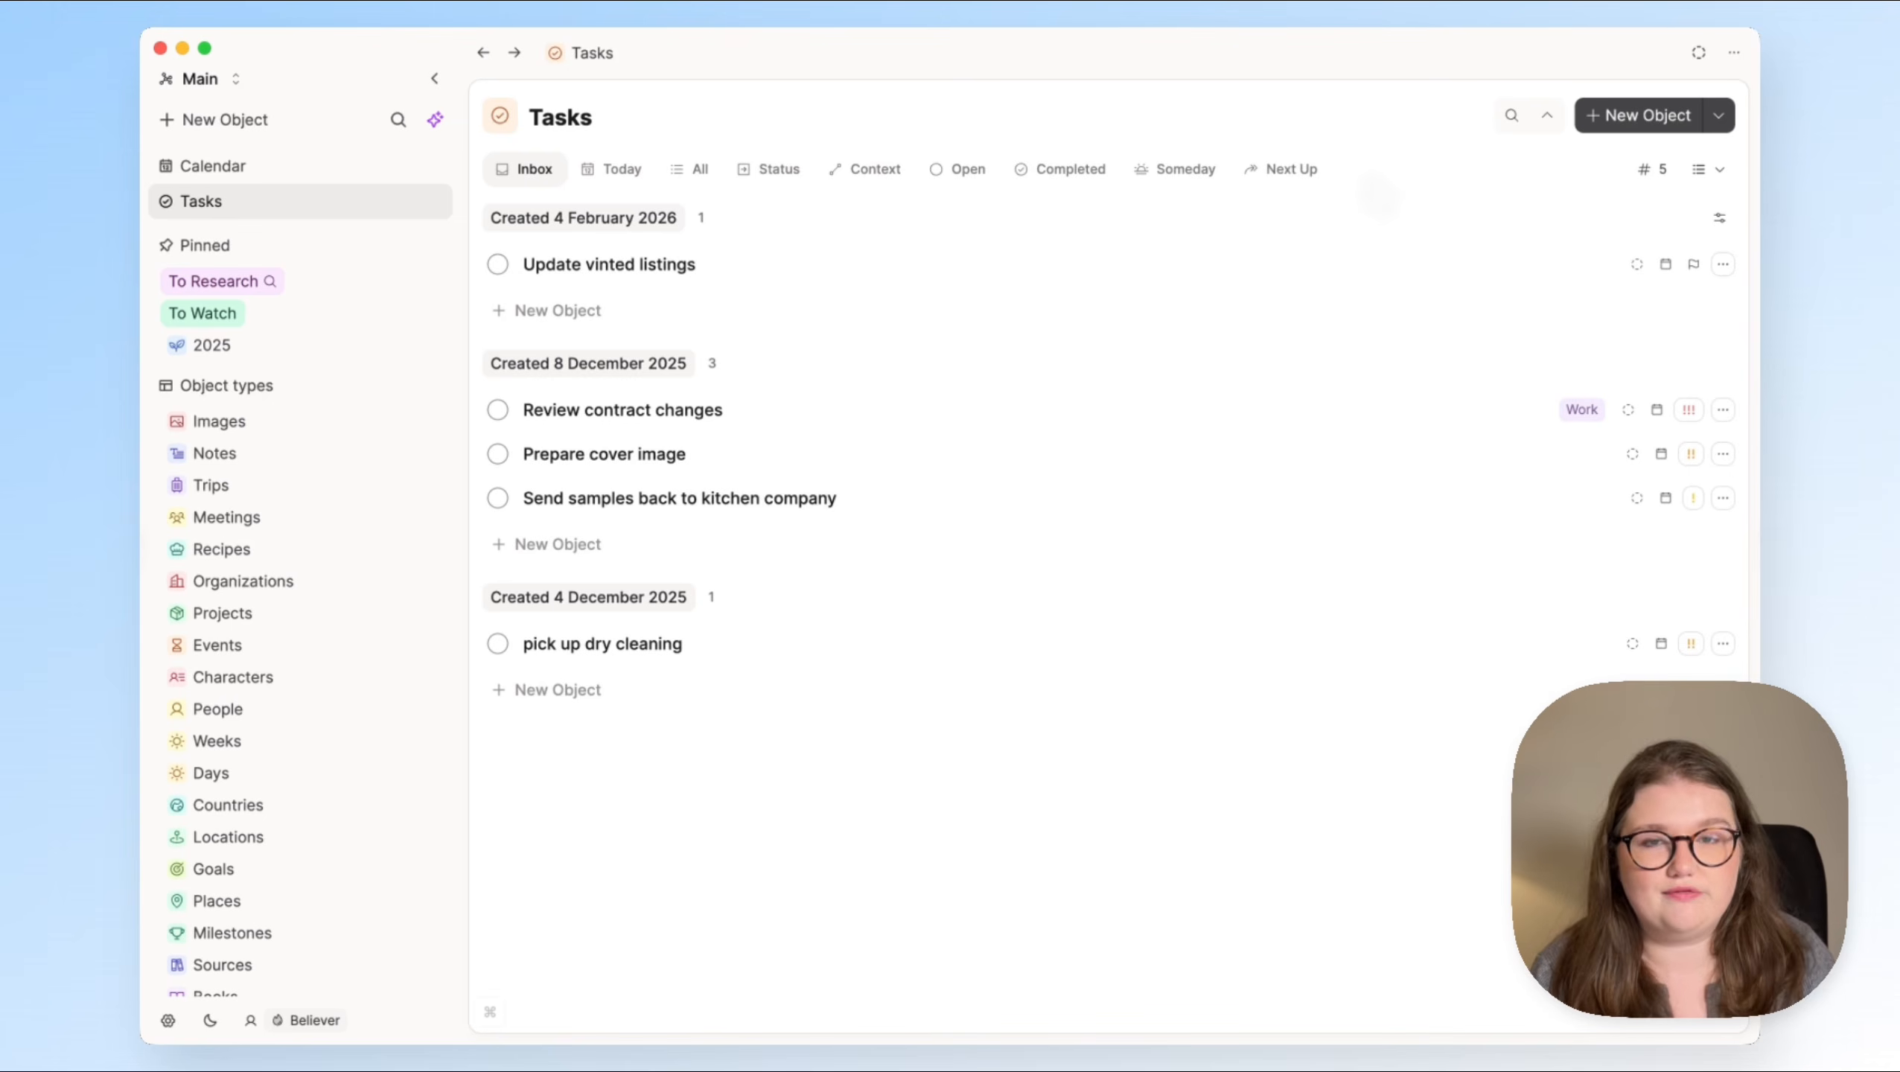
Step: Replace the default Inbox view with the built-in My Inbox view, placed first among the Tasks views
{"action": "left_click", "coordinate": [1350, 173]}
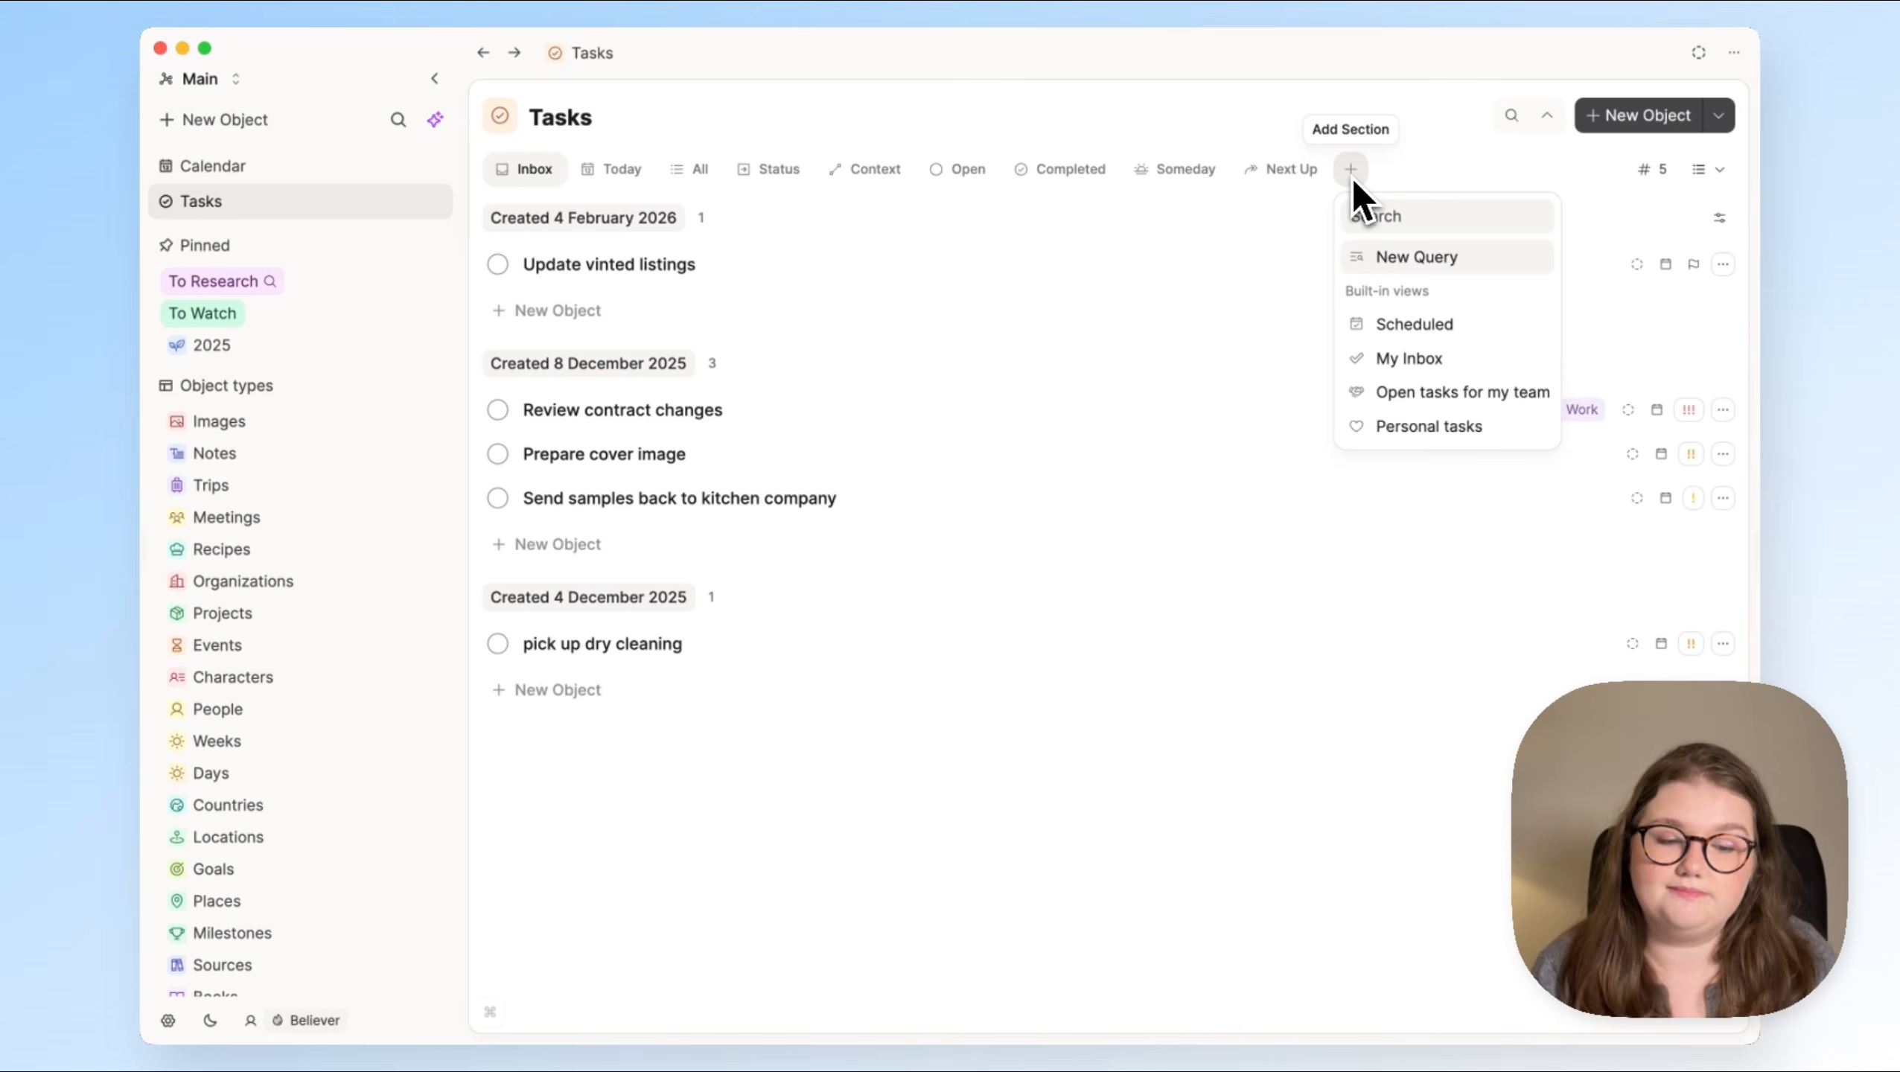
{"action": "left_click", "coordinate": [1433, 362]}
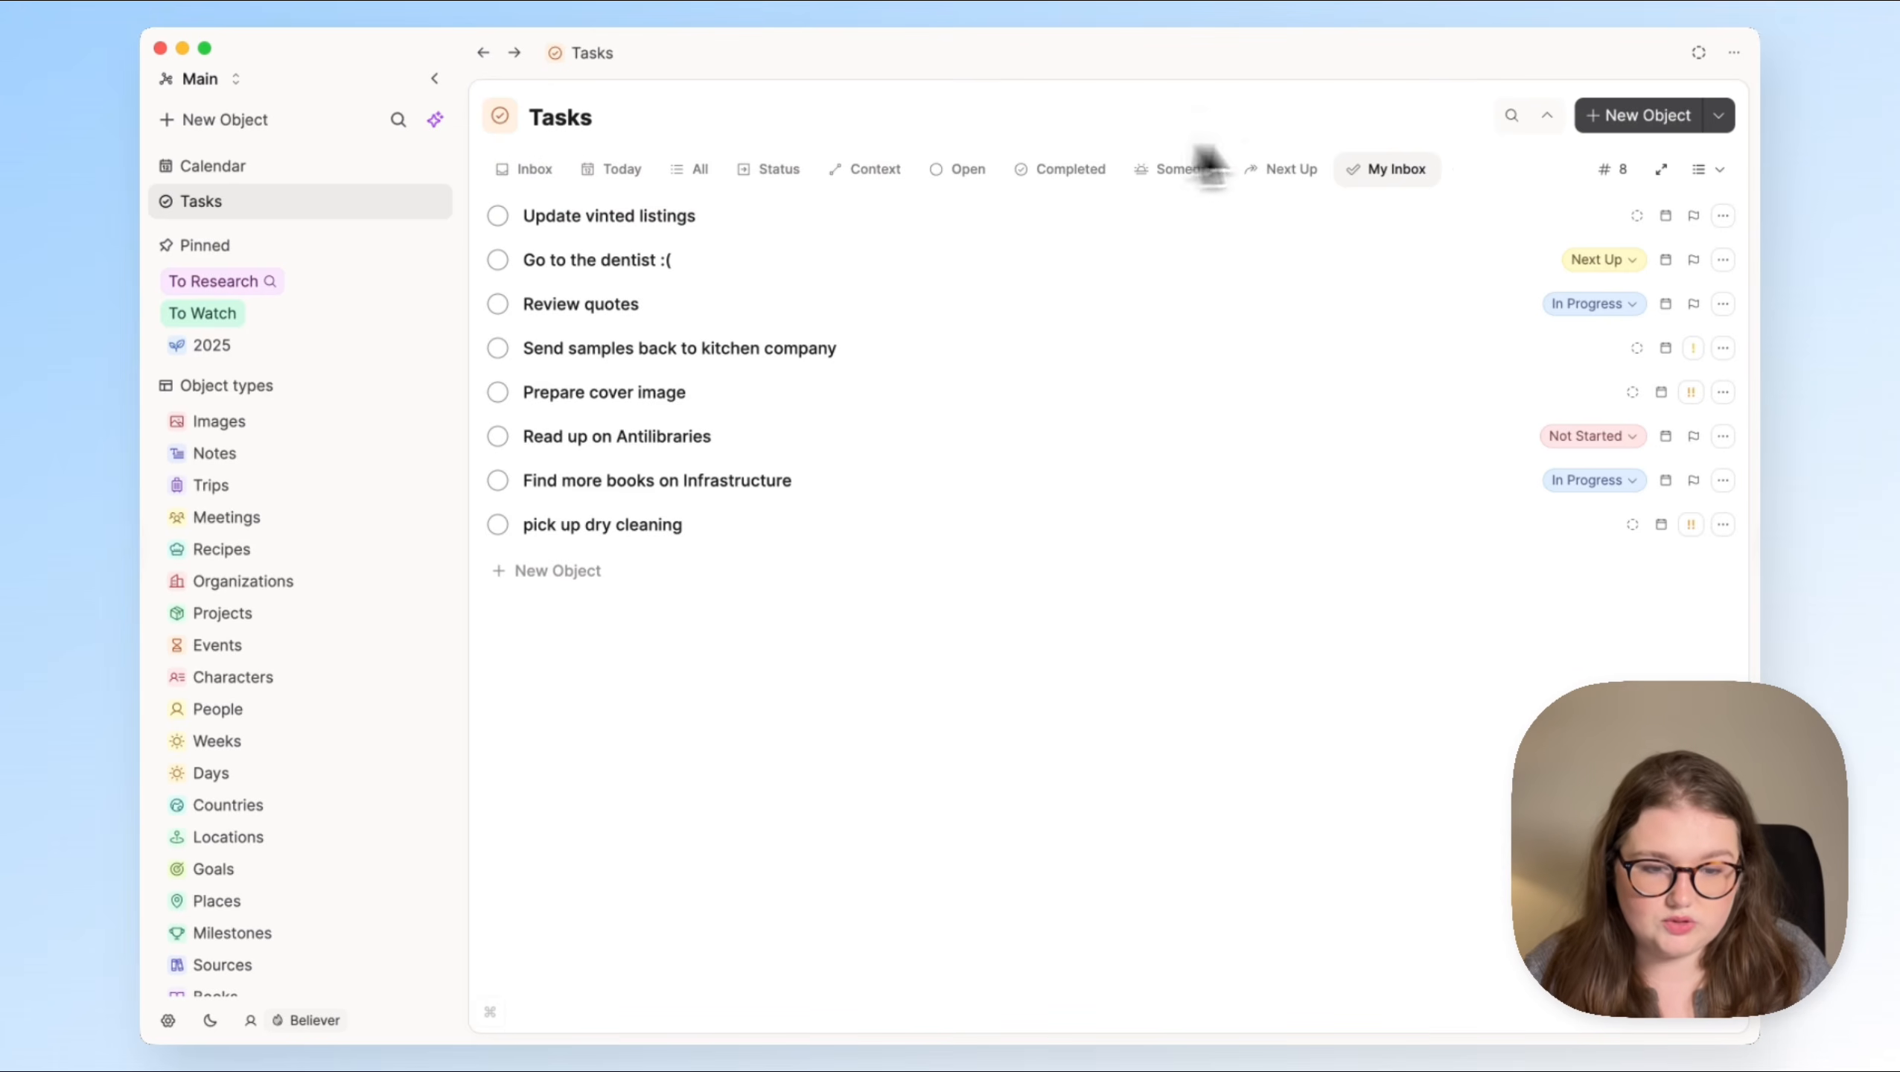
{"action": "left_click_drag", "start_coordinate": [1414, 184], "coordinate": [564, 197]}
{"action": "left_click", "coordinate": [552, 190]}
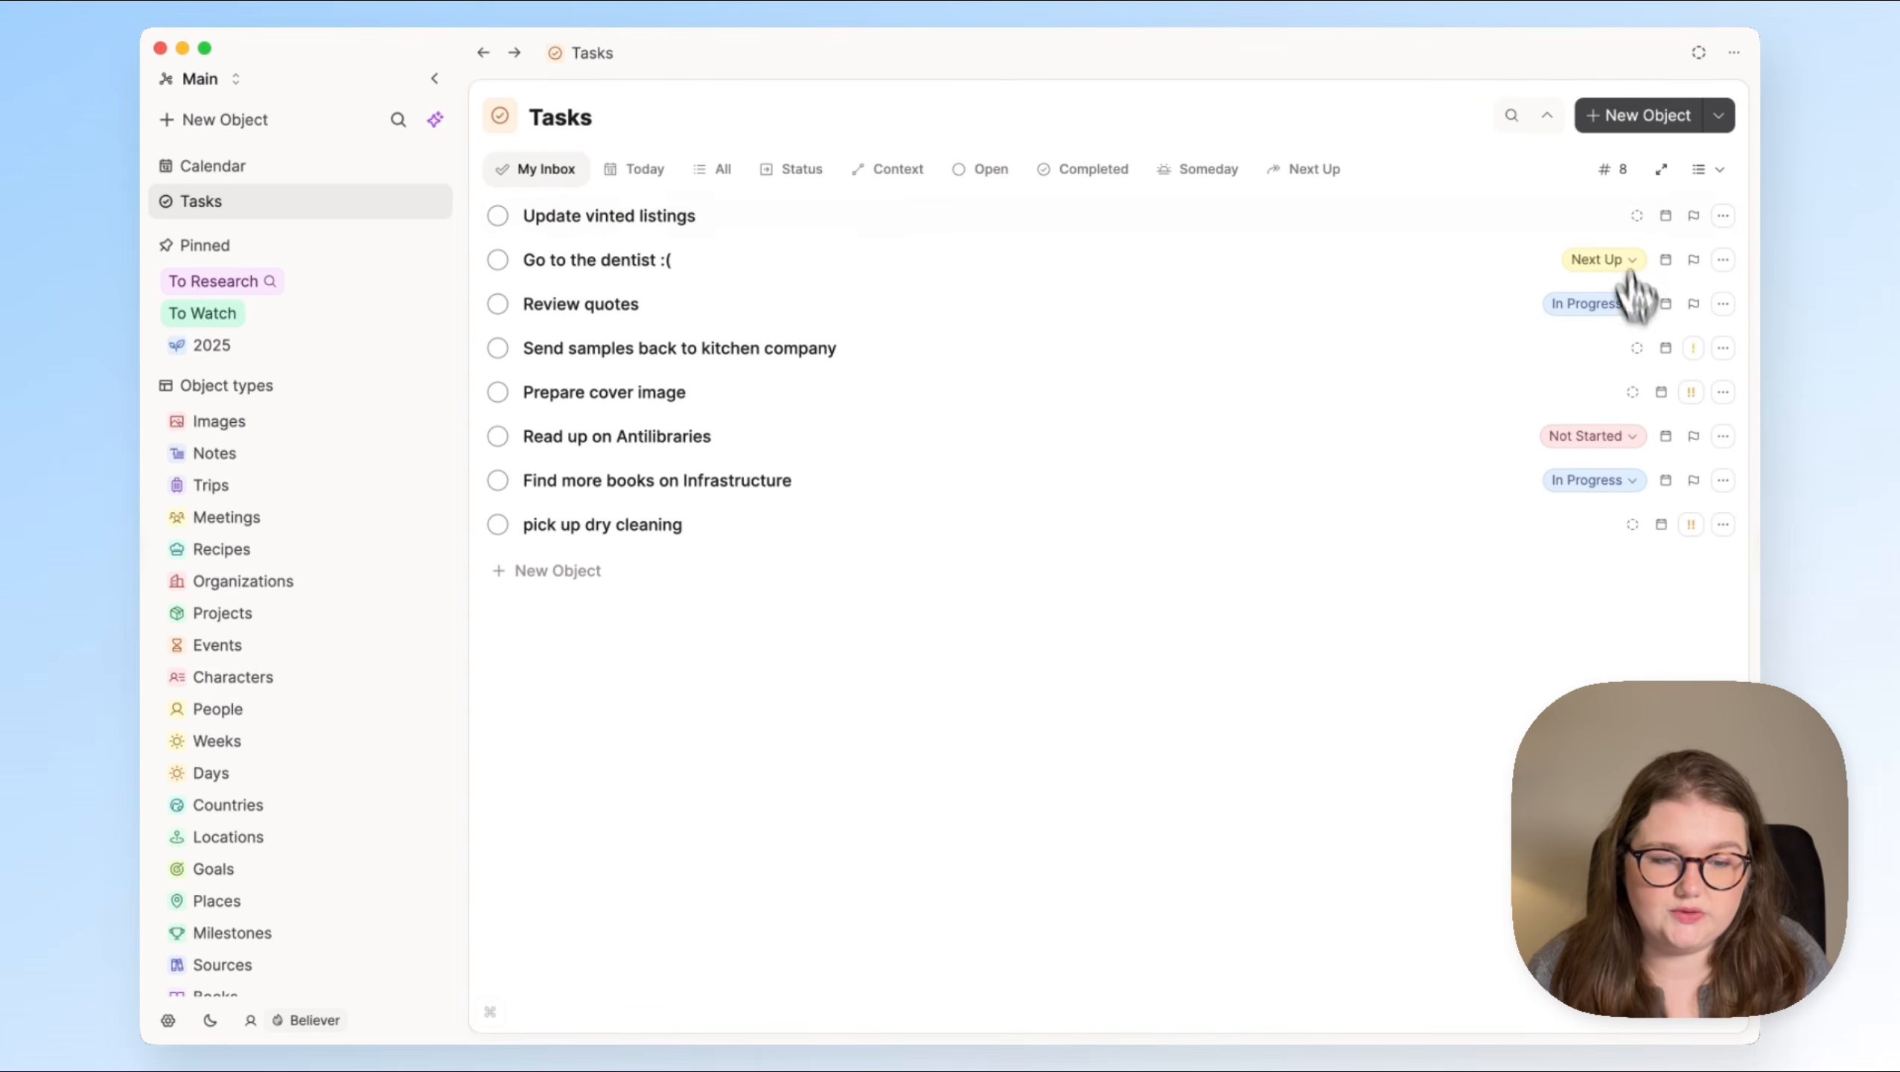
Step: Open the My Inbox query for editing and group its tasks by Status
{"action": "left_click", "coordinate": [1668, 176]}
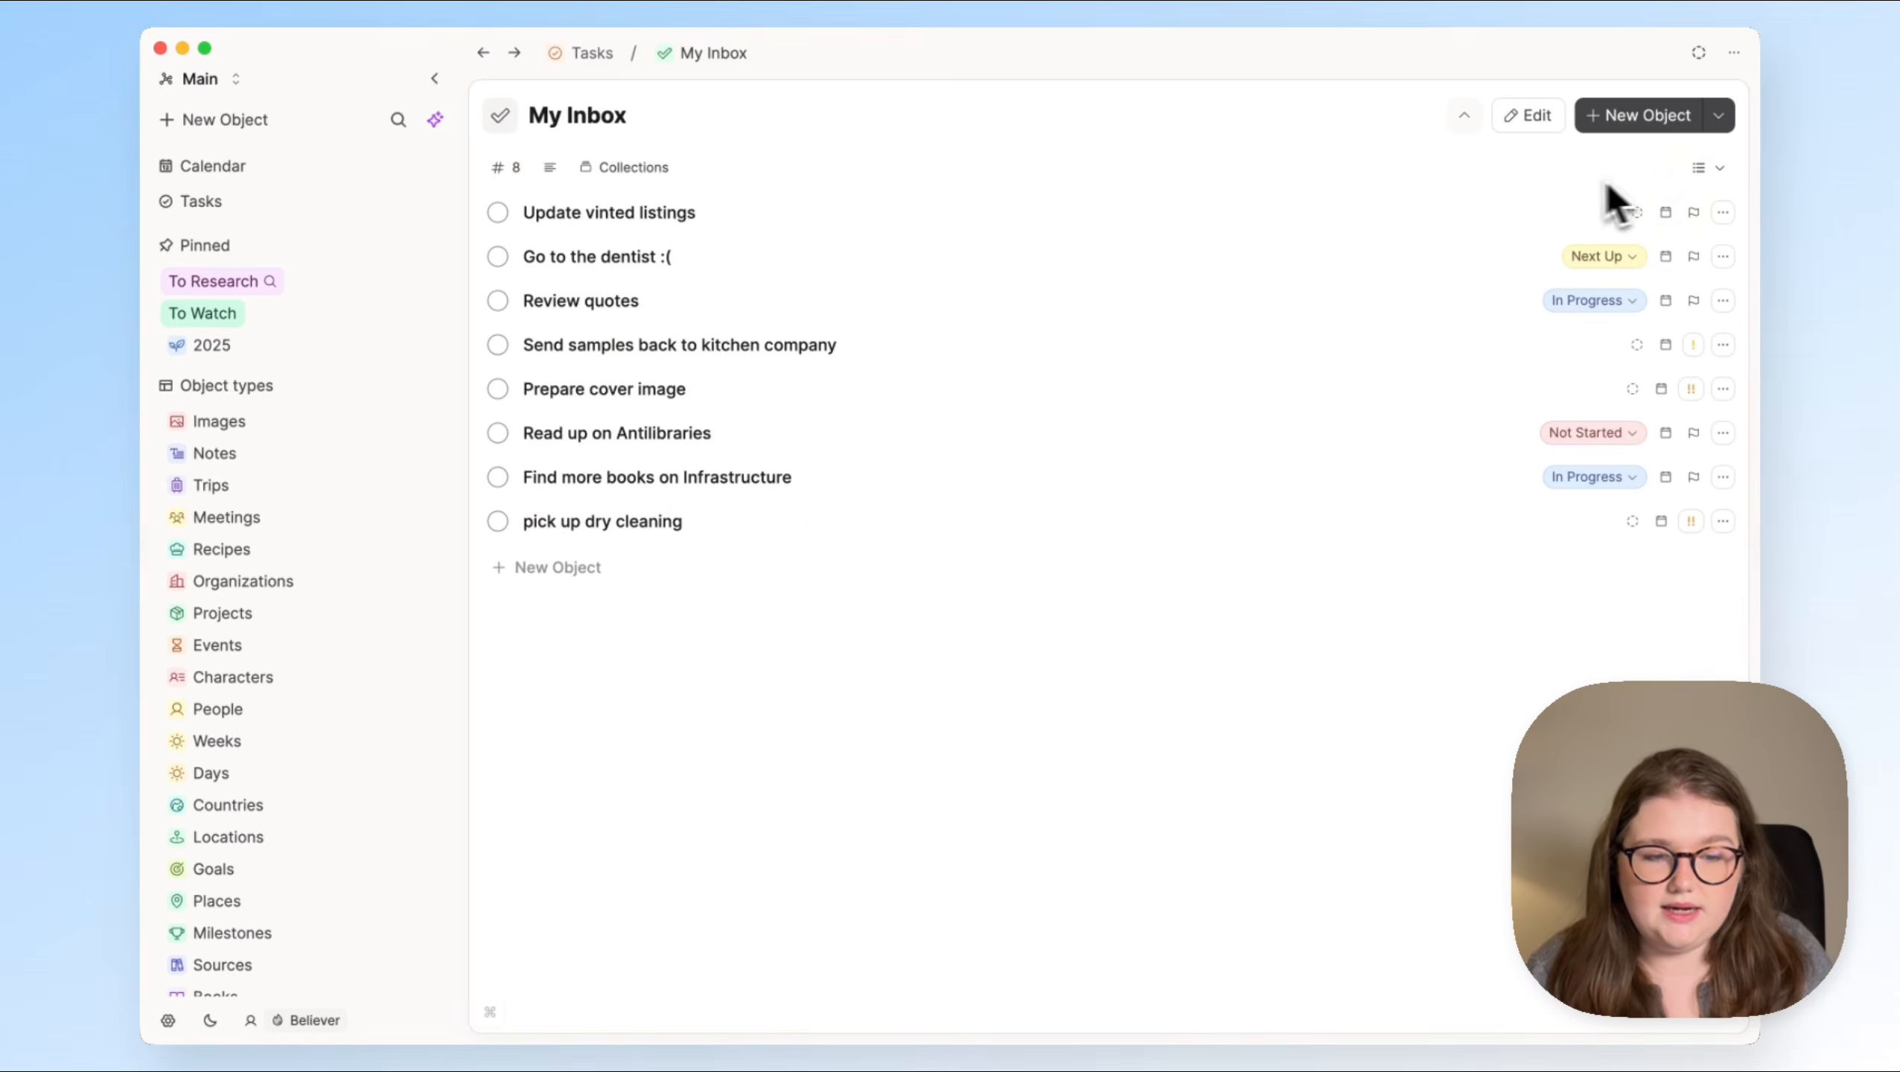
{"action": "left_click", "coordinate": [1528, 122]}
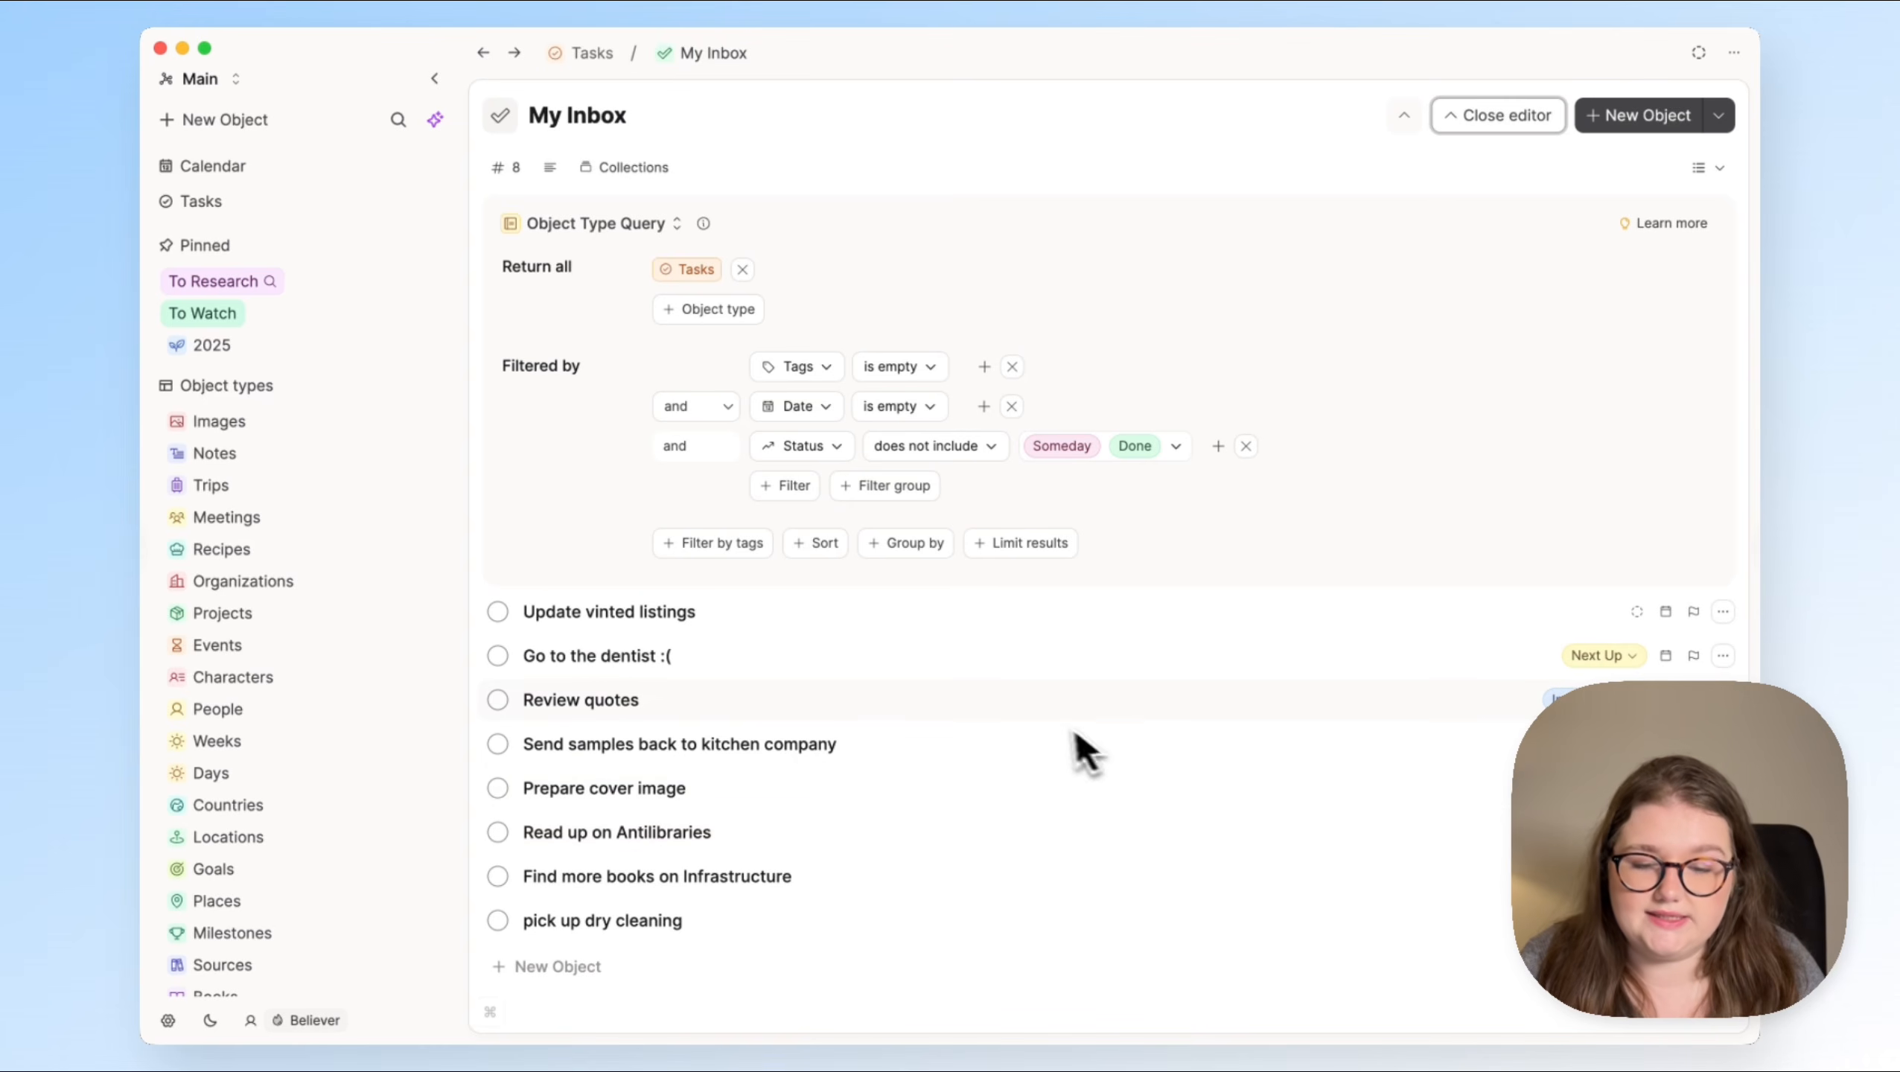
{"action": "left_click", "coordinate": [928, 548]}
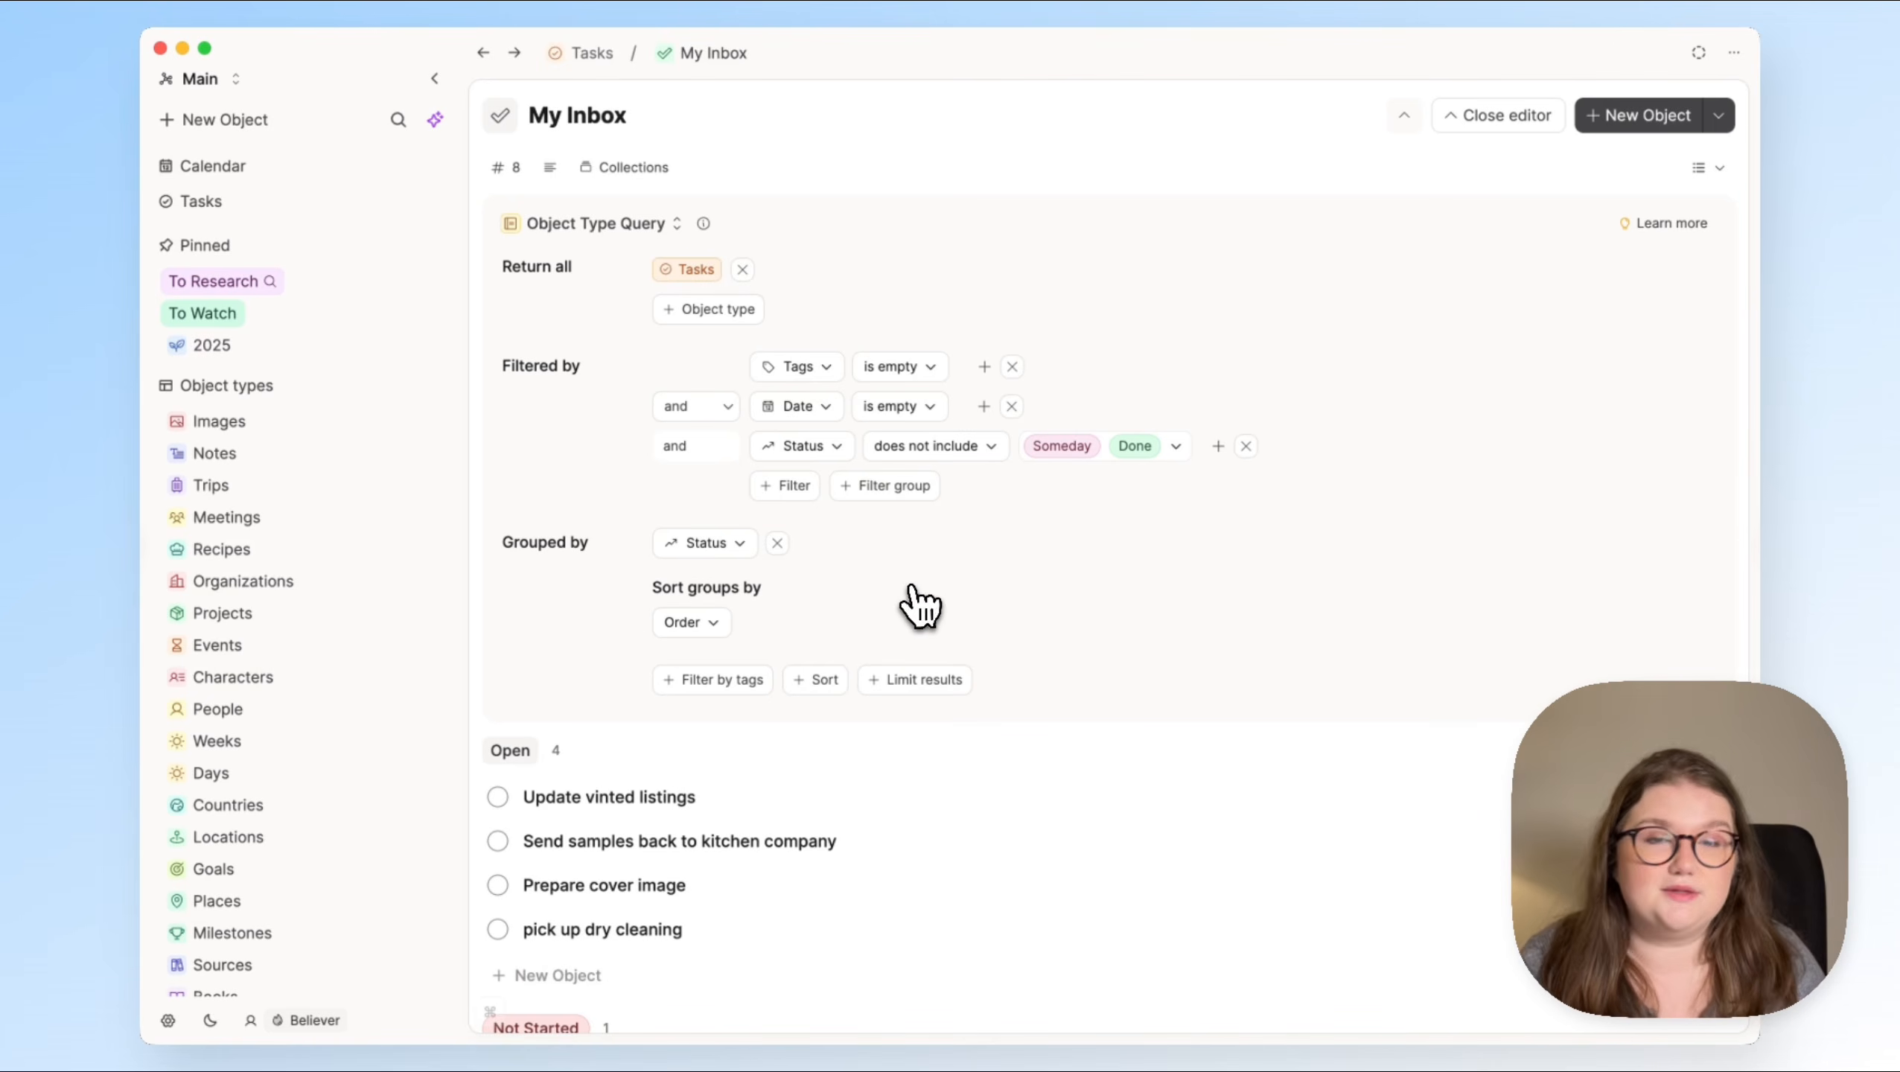
Step: Hide the empty status groups in My Inbox and close the query editor
{"action": "scroll", "coordinate": [1025, 826], "scroll_direction": "down", "scroll_amount": 10}
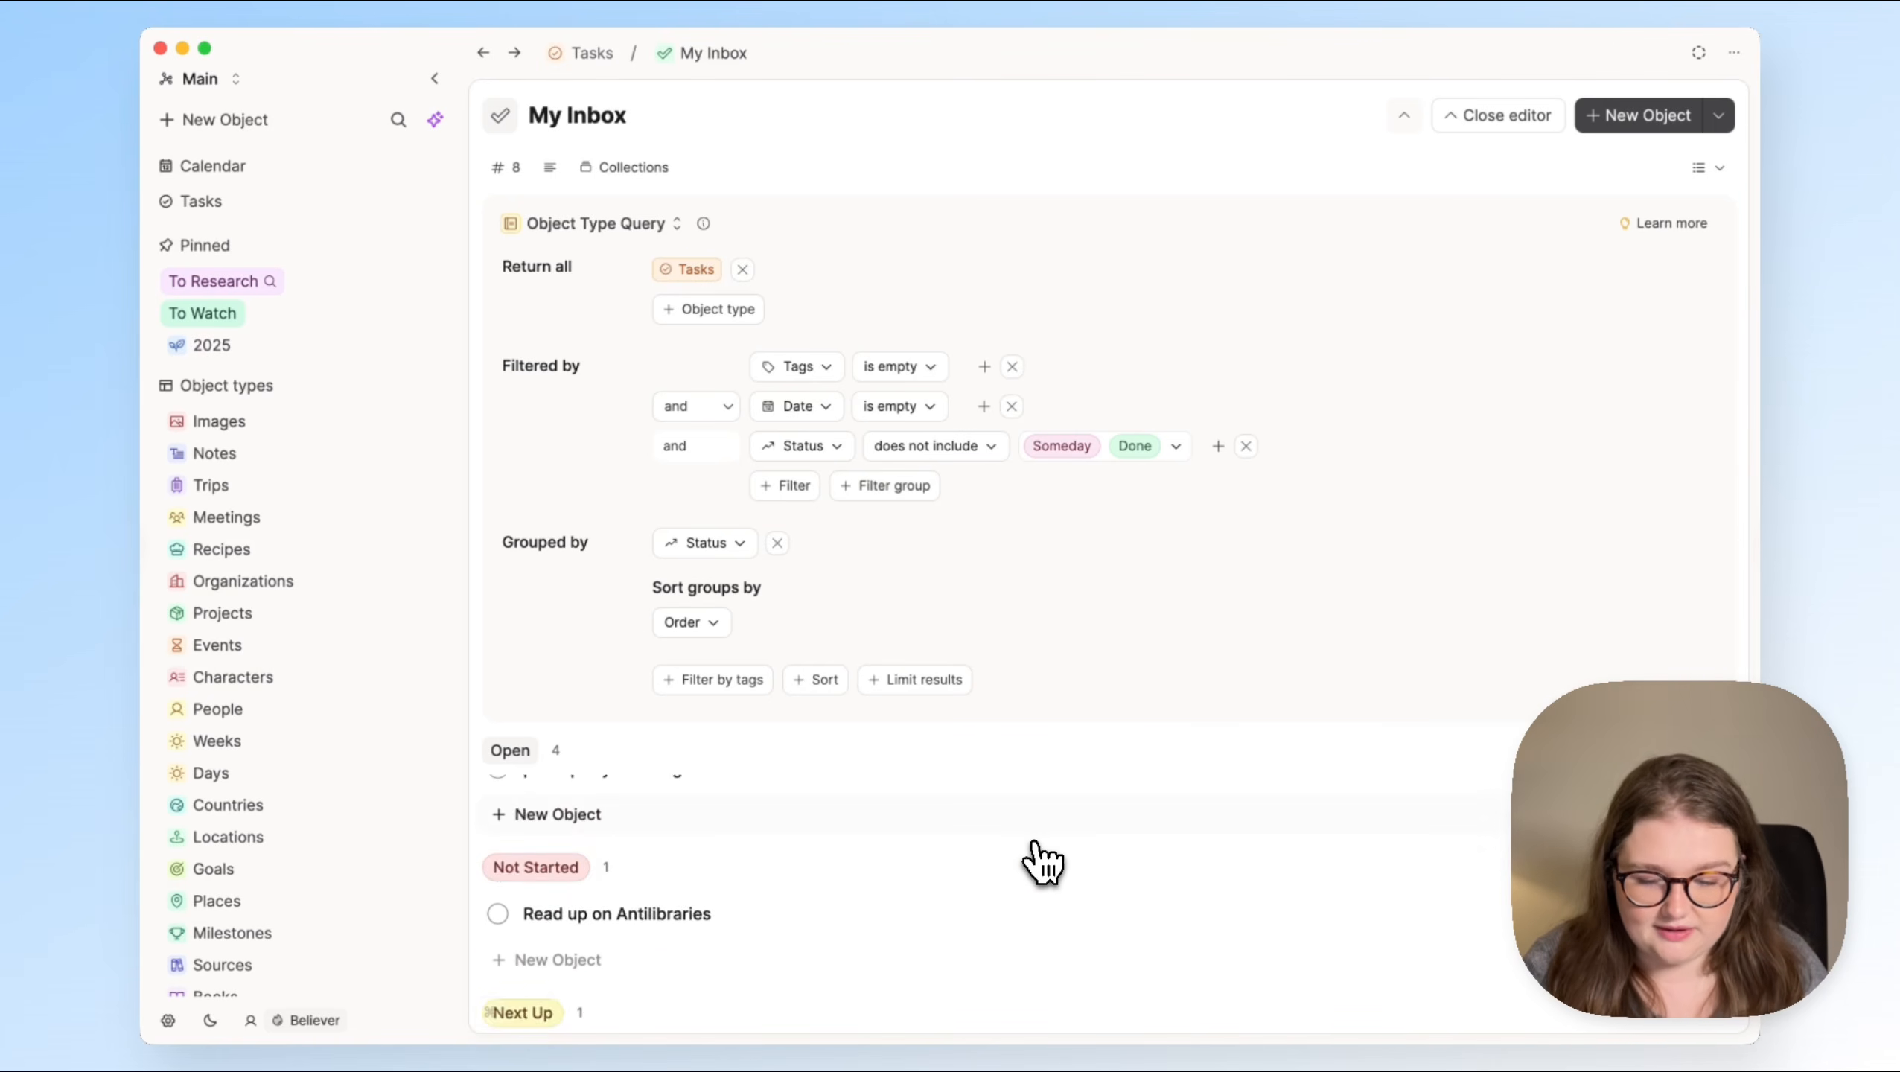
{"action": "scroll", "coordinate": [1044, 864], "scroll_direction": "up", "scroll_amount": 3}
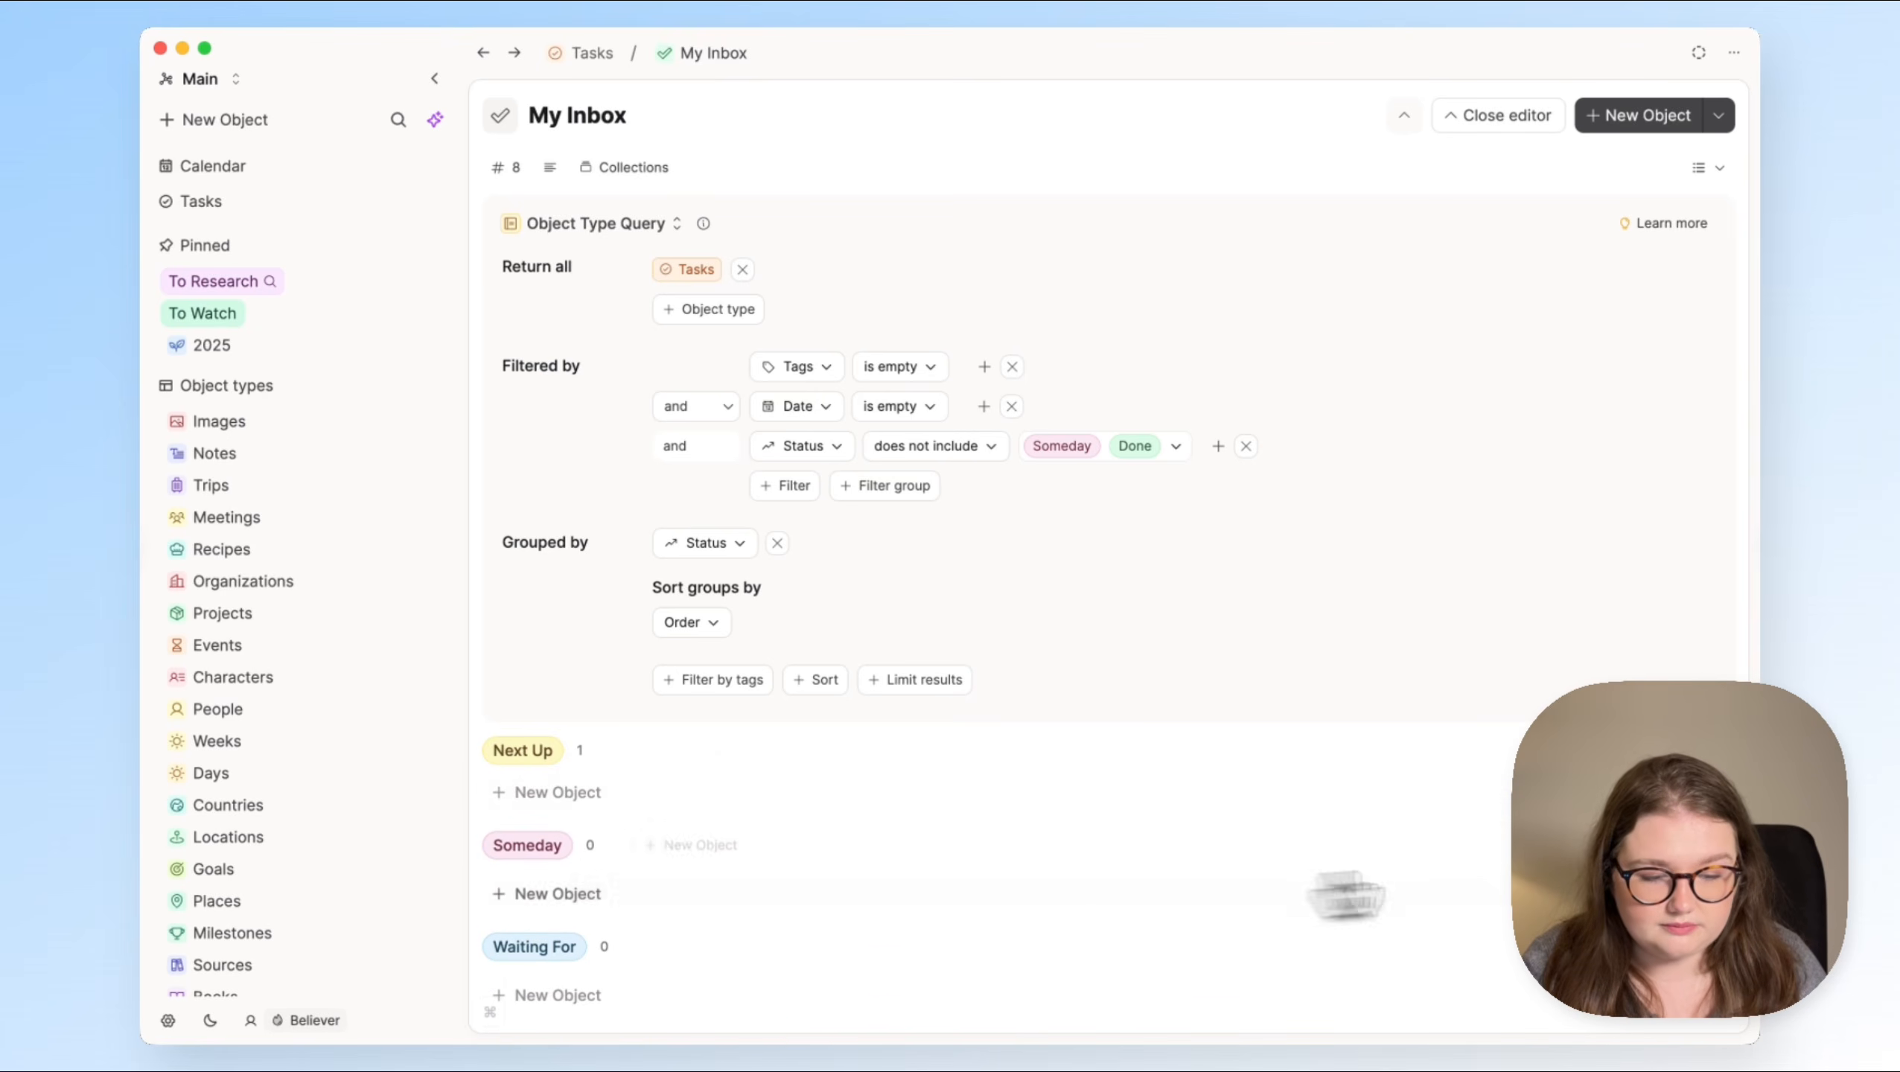
{"action": "left_click", "coordinate": [1717, 750]}
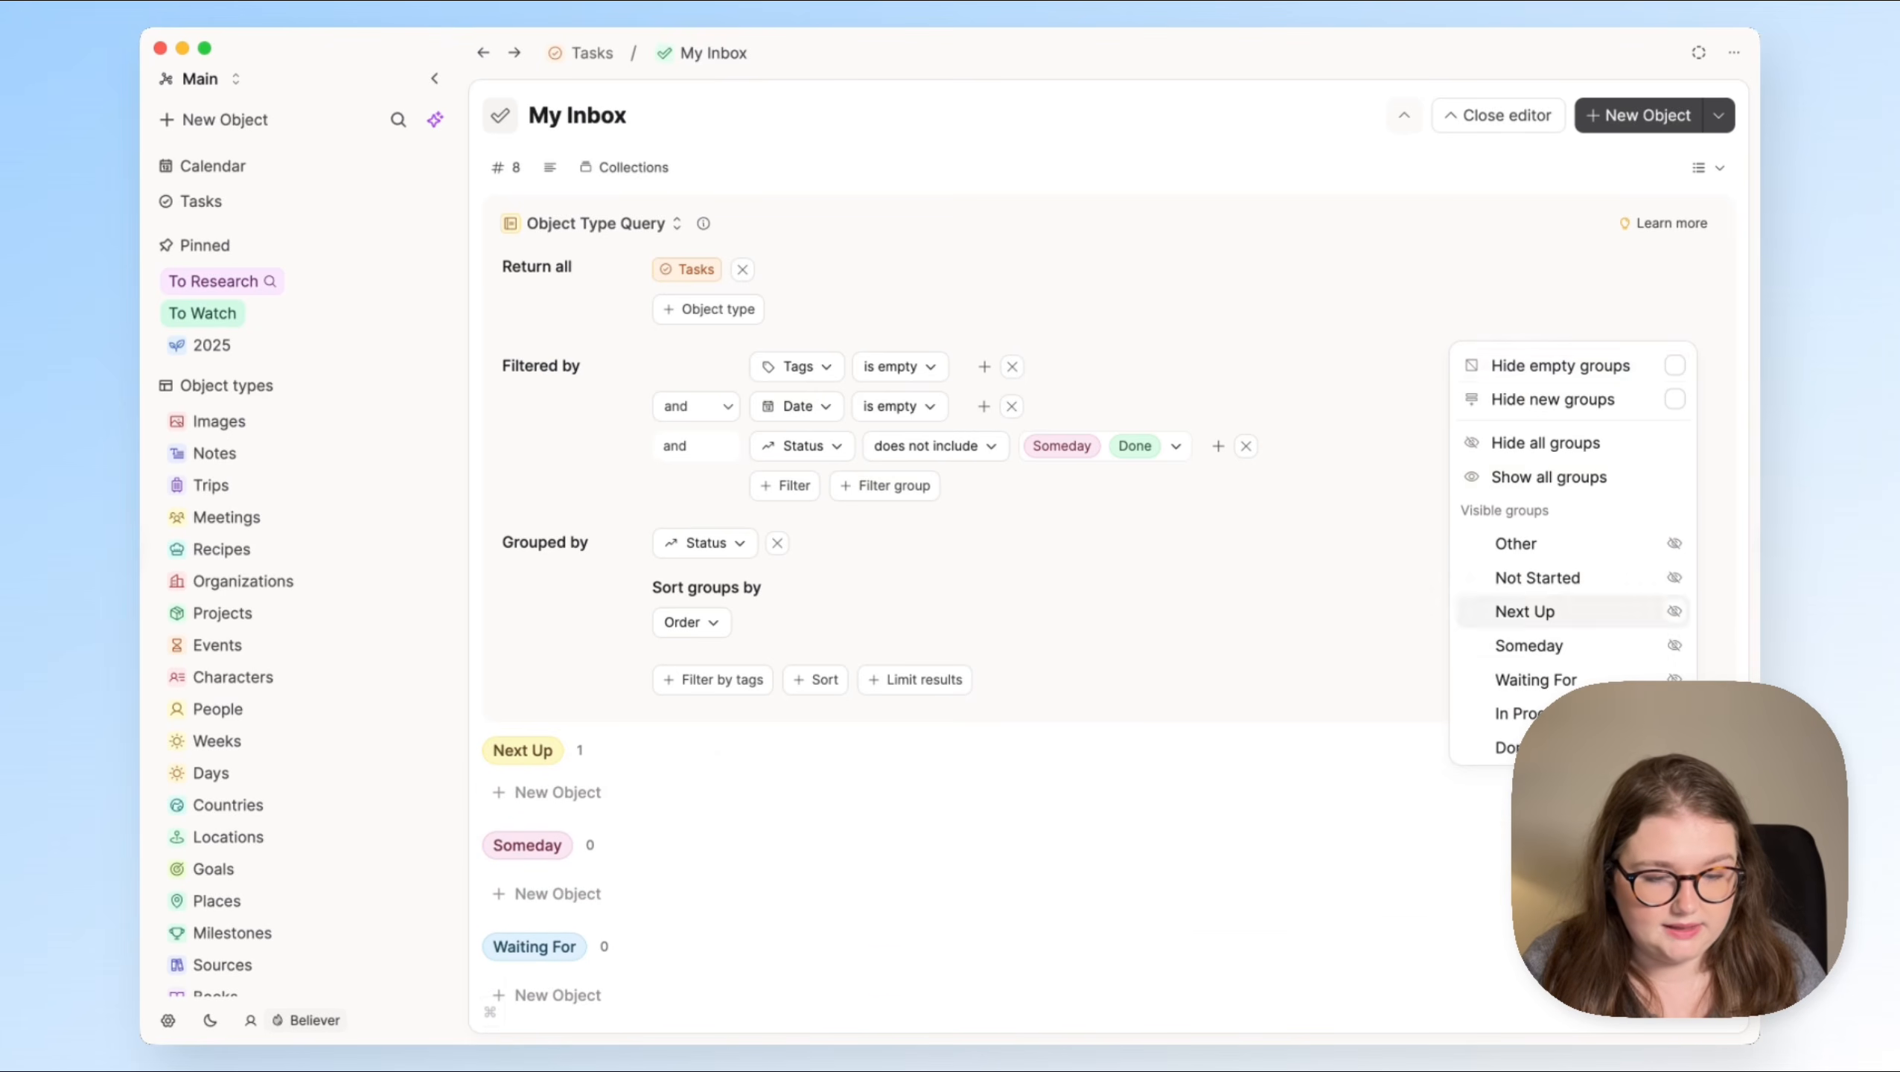
{"action": "left_click", "coordinate": [1606, 369]}
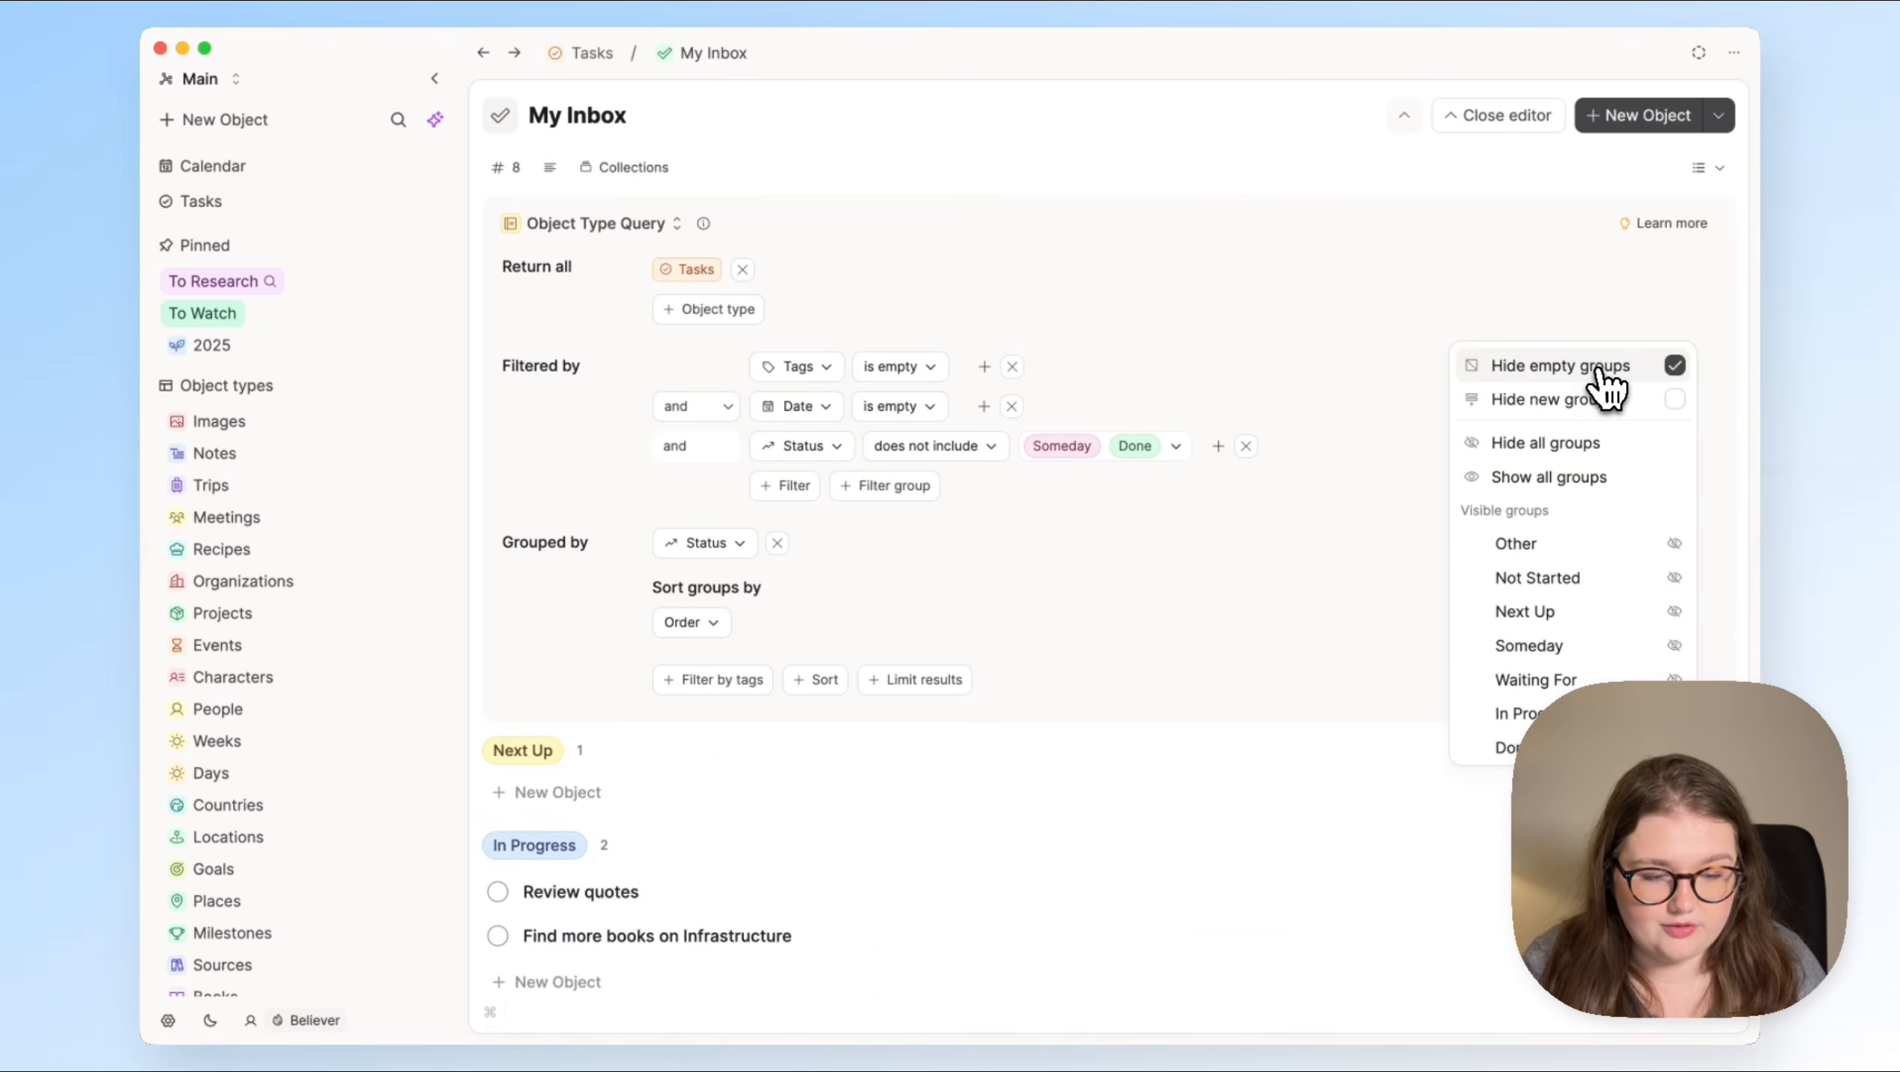
{"action": "left_click", "coordinate": [1277, 612]}
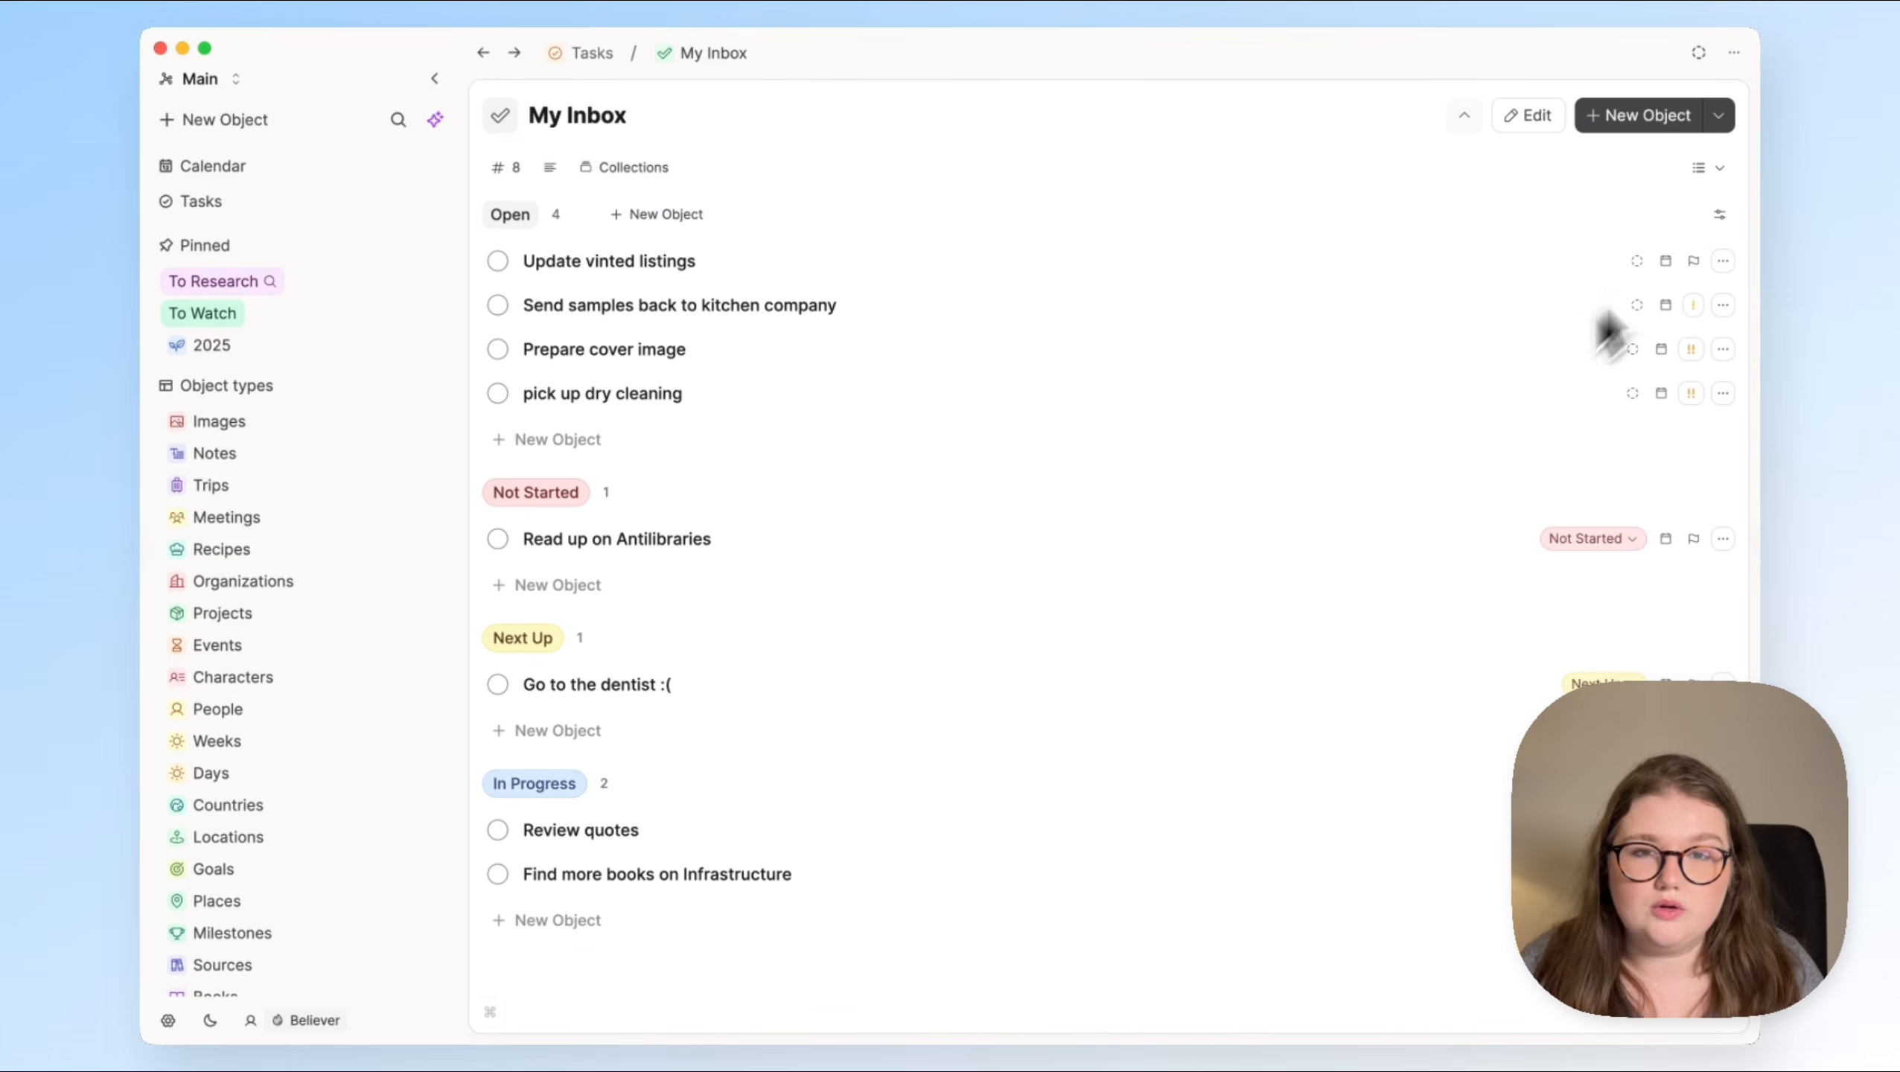
{"action": "left_click", "coordinate": [1519, 128]}
{"action": "left_click", "coordinate": [1518, 120]}
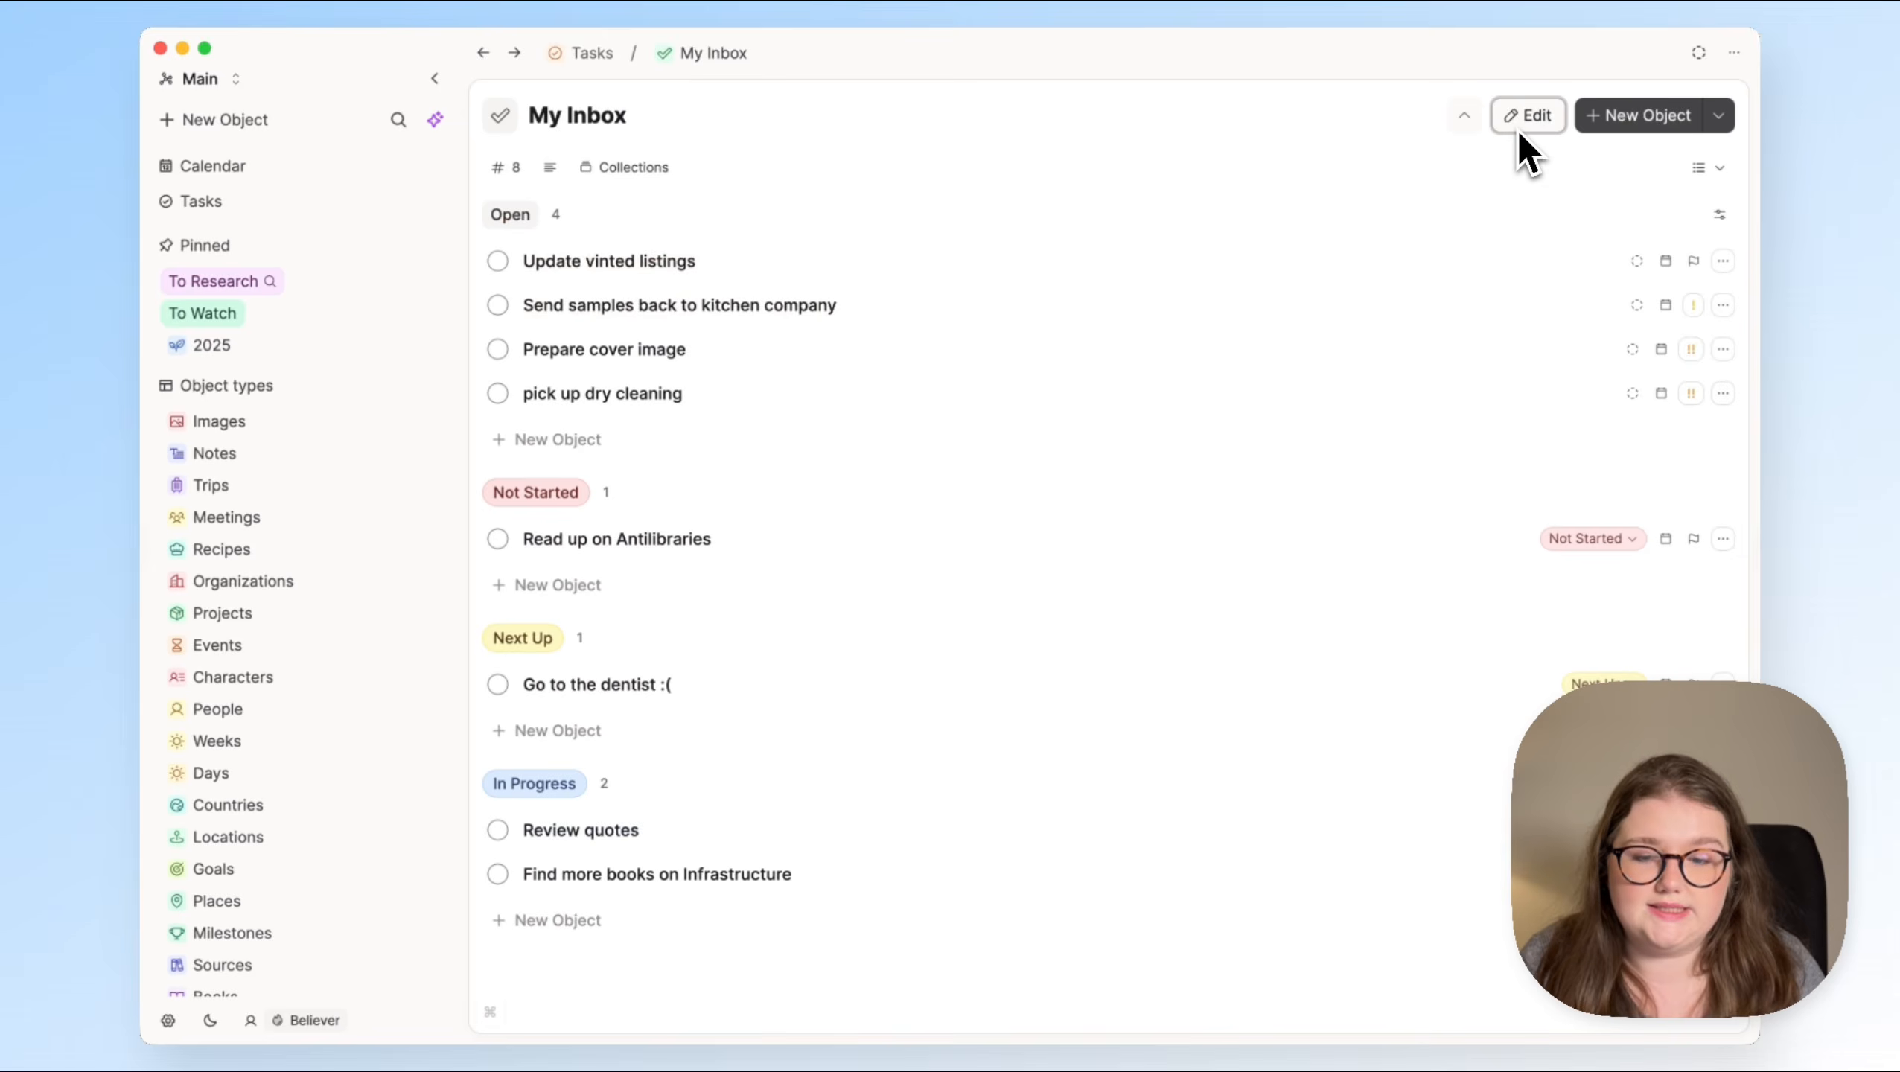
Step: Try the Table layout for My Inbox and switch back to the List layout
{"action": "left_click", "coordinate": [1705, 167]}
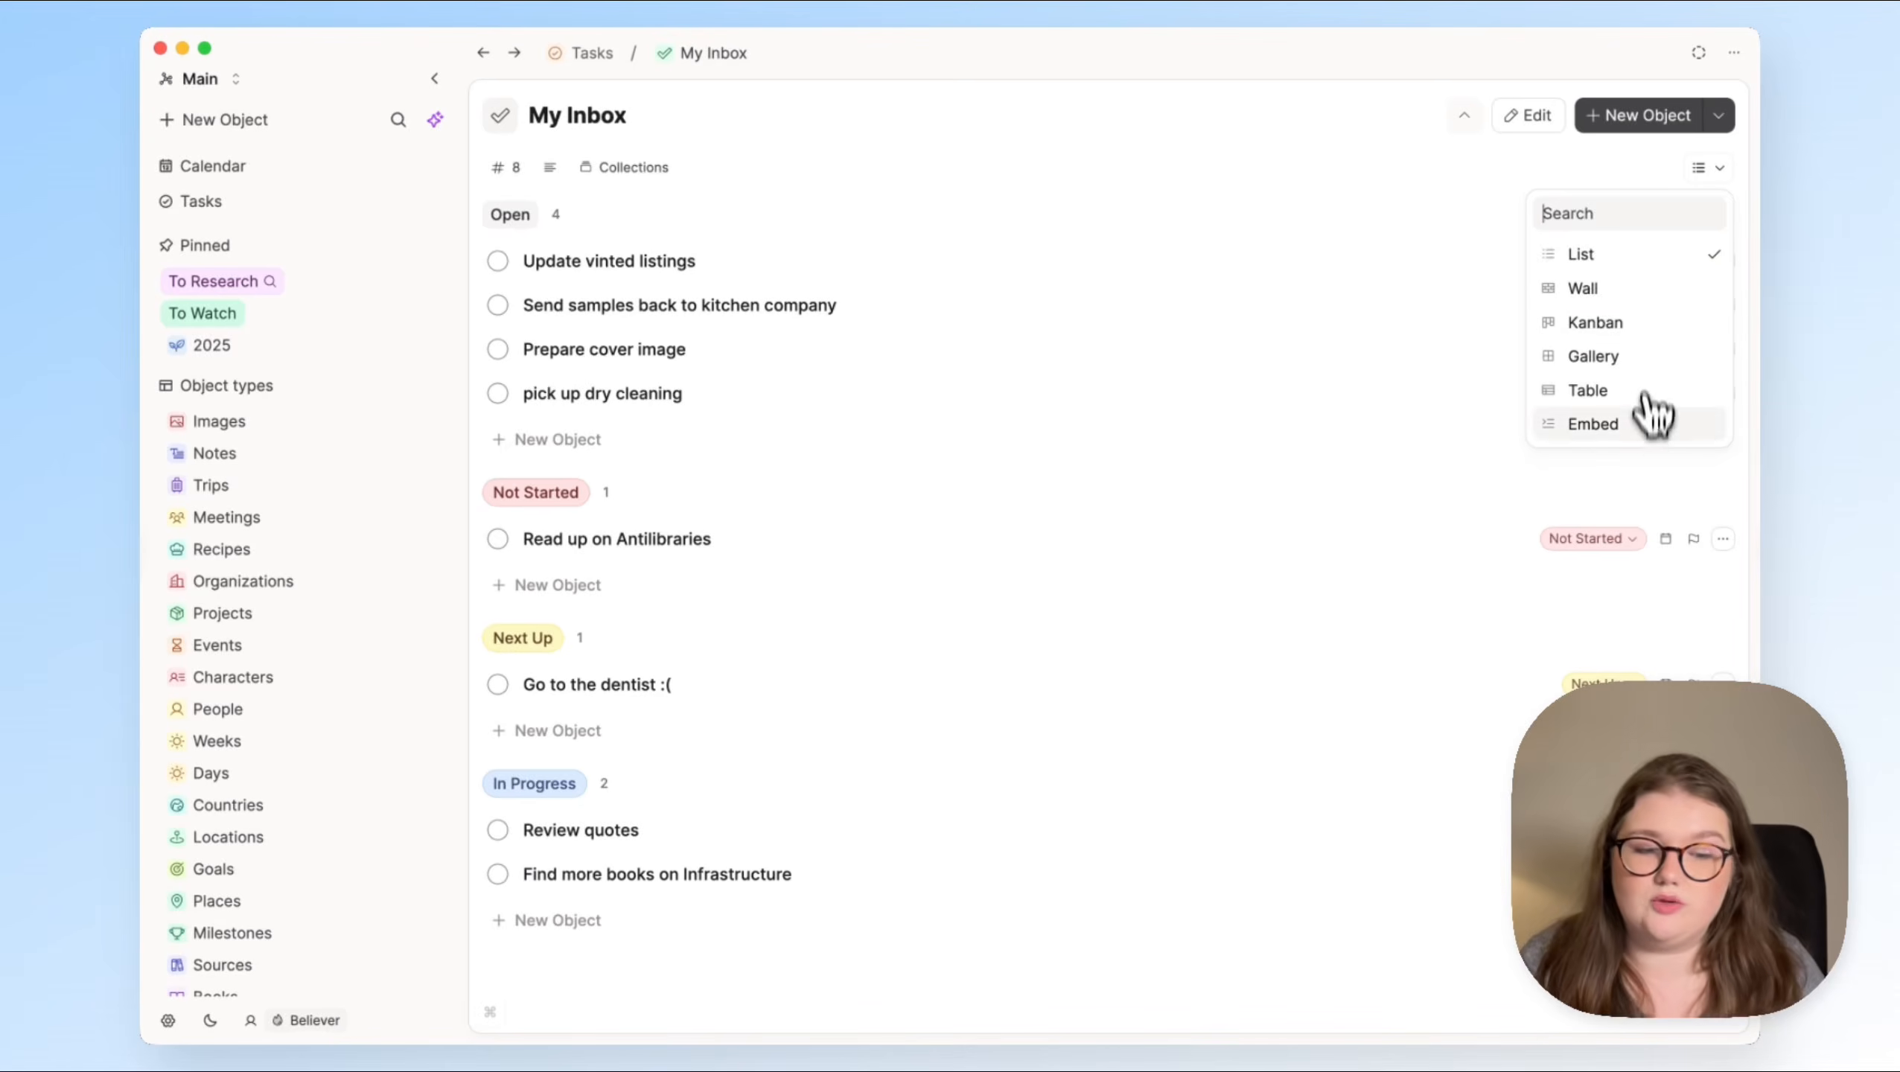
{"action": "left_click", "coordinate": [1603, 390]}
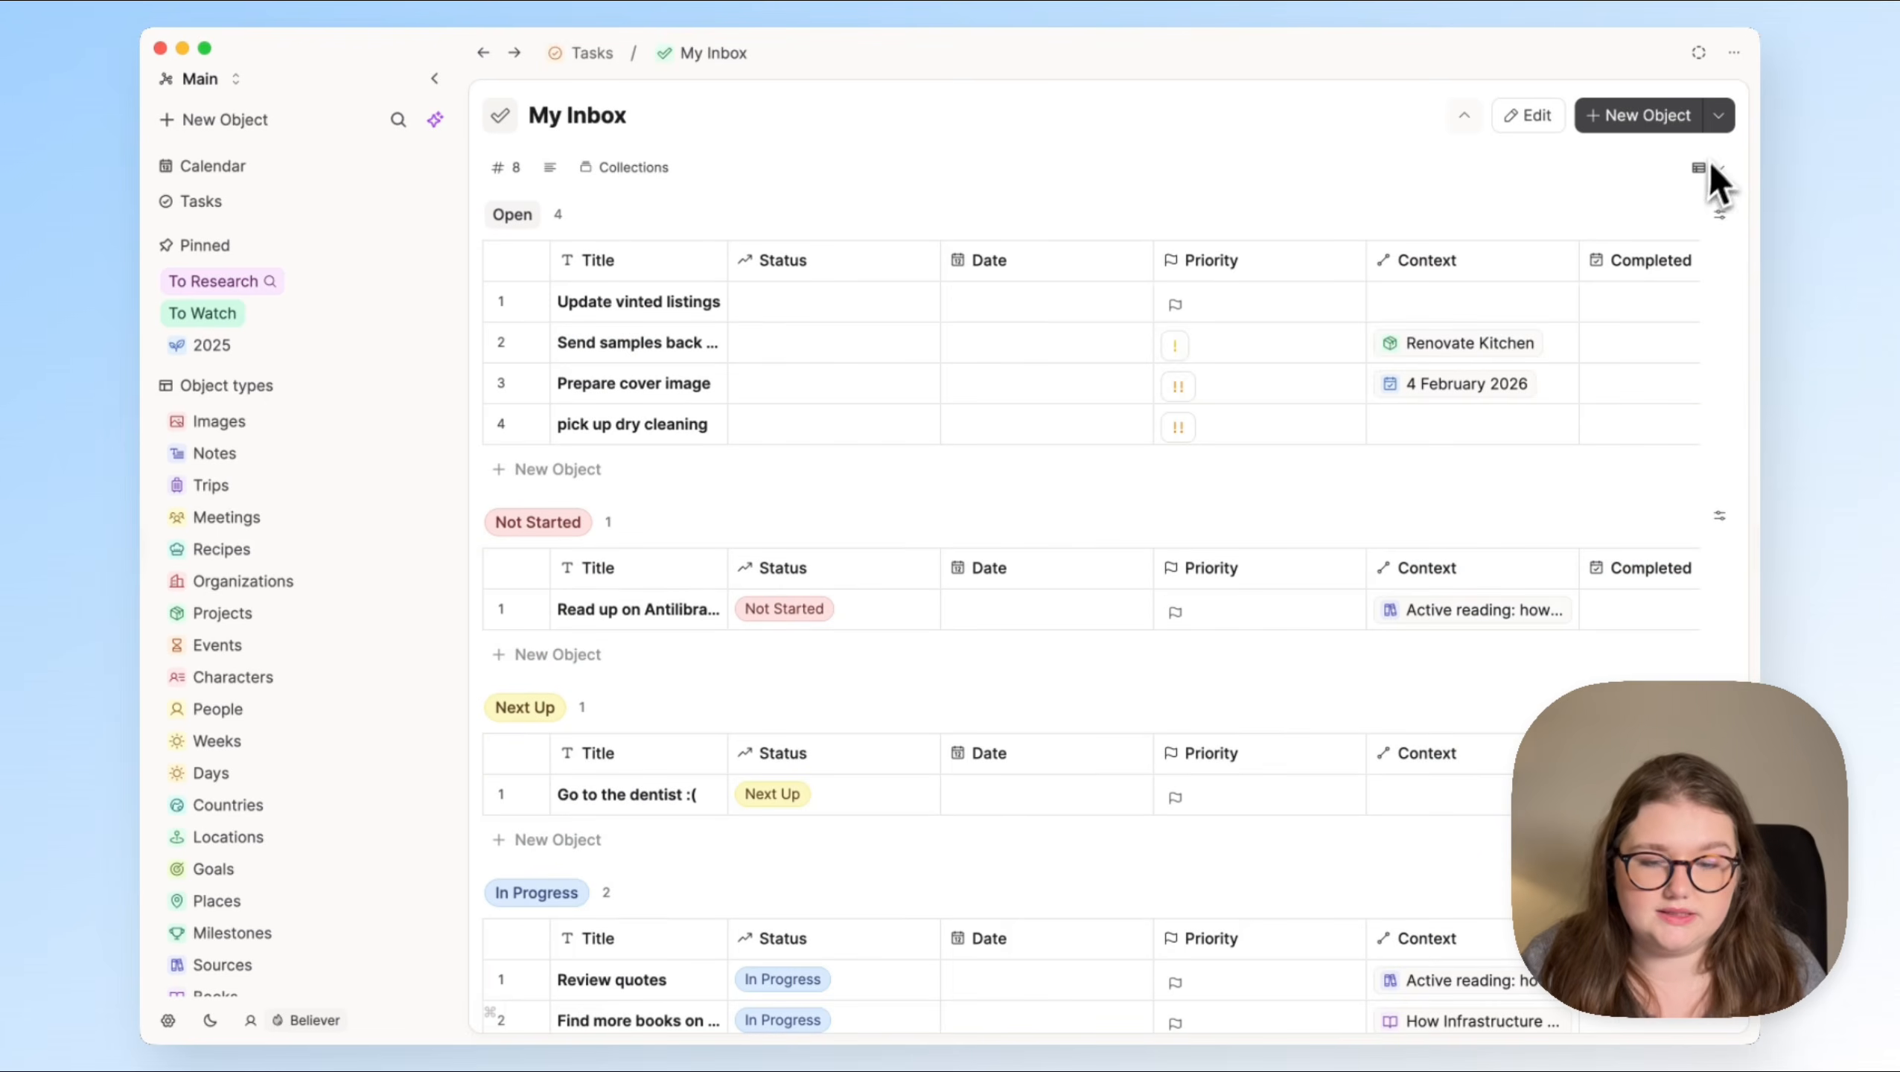
{"action": "left_click", "coordinate": [1693, 170]}
{"action": "left_click", "coordinate": [1627, 256]}
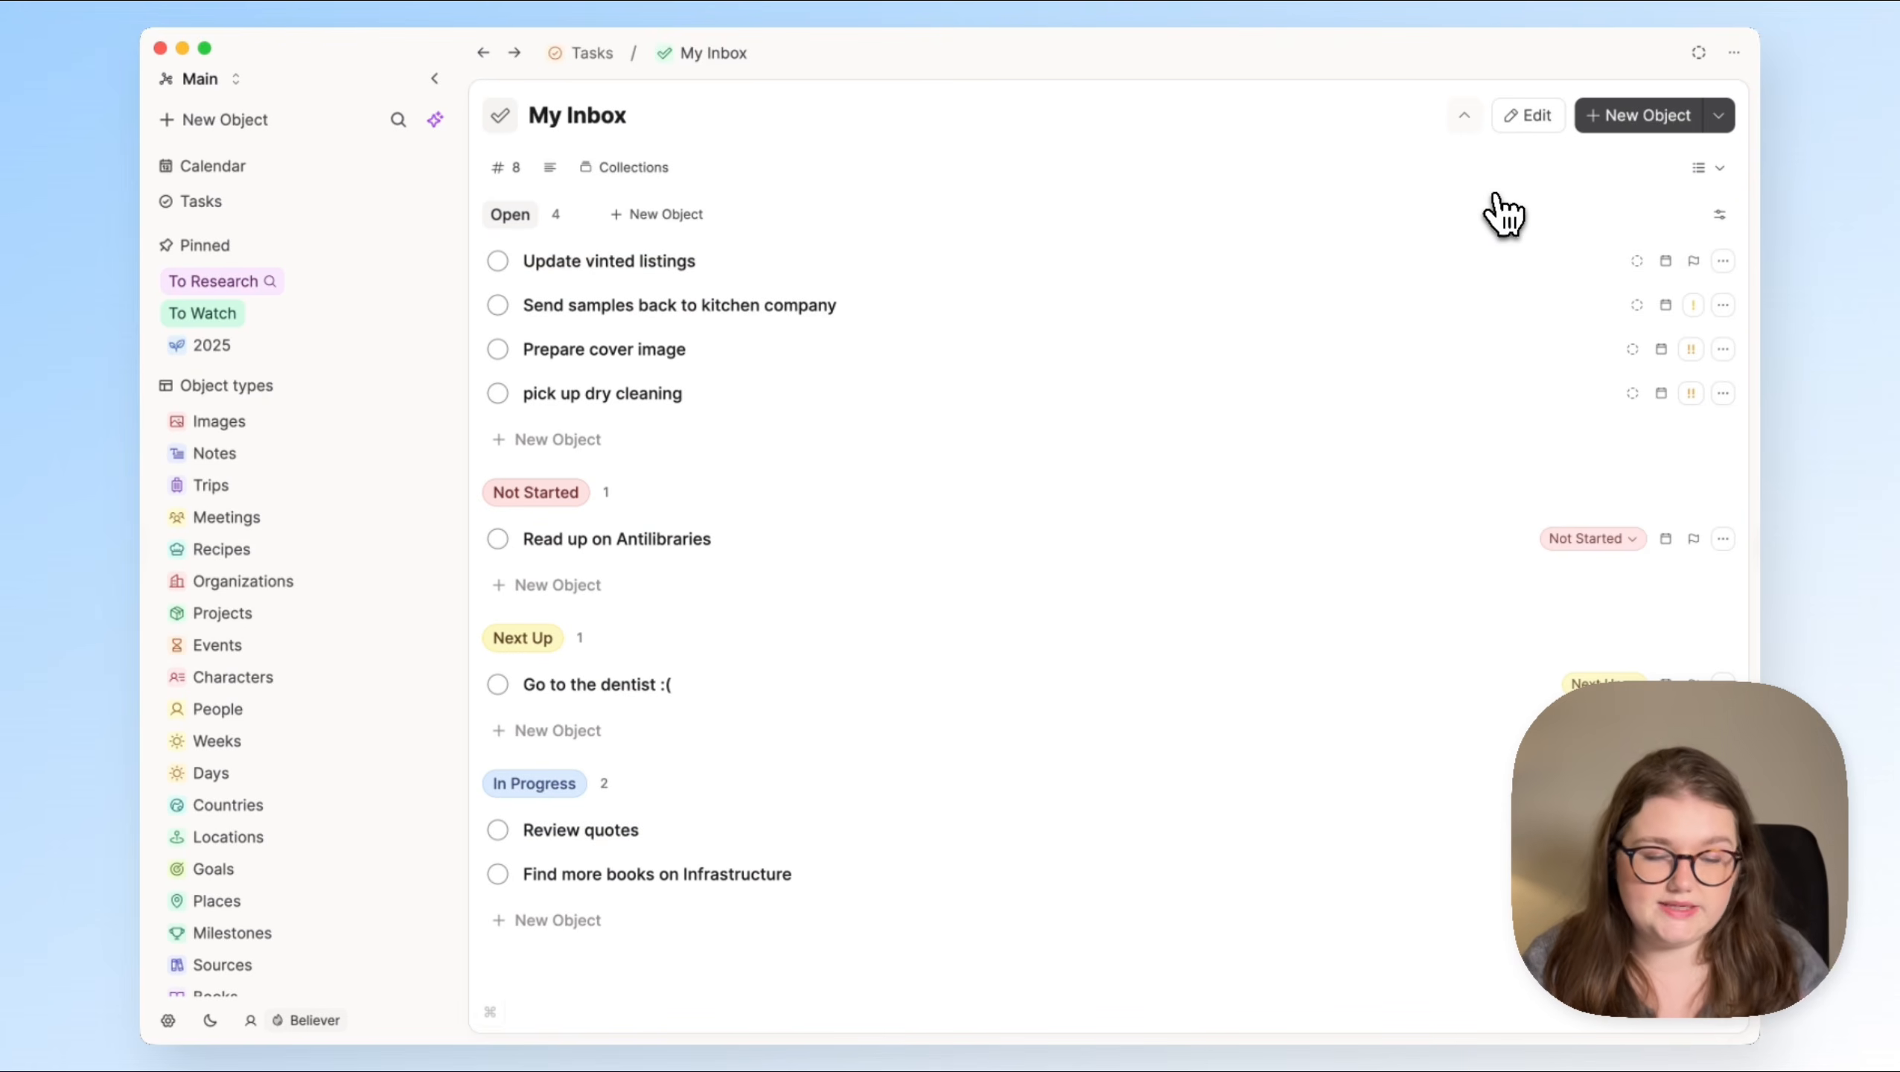
Step: Review the My Inbox query filters, return to the Tasks page and look at the Context view
{"action": "left_click", "coordinate": [1527, 115]}
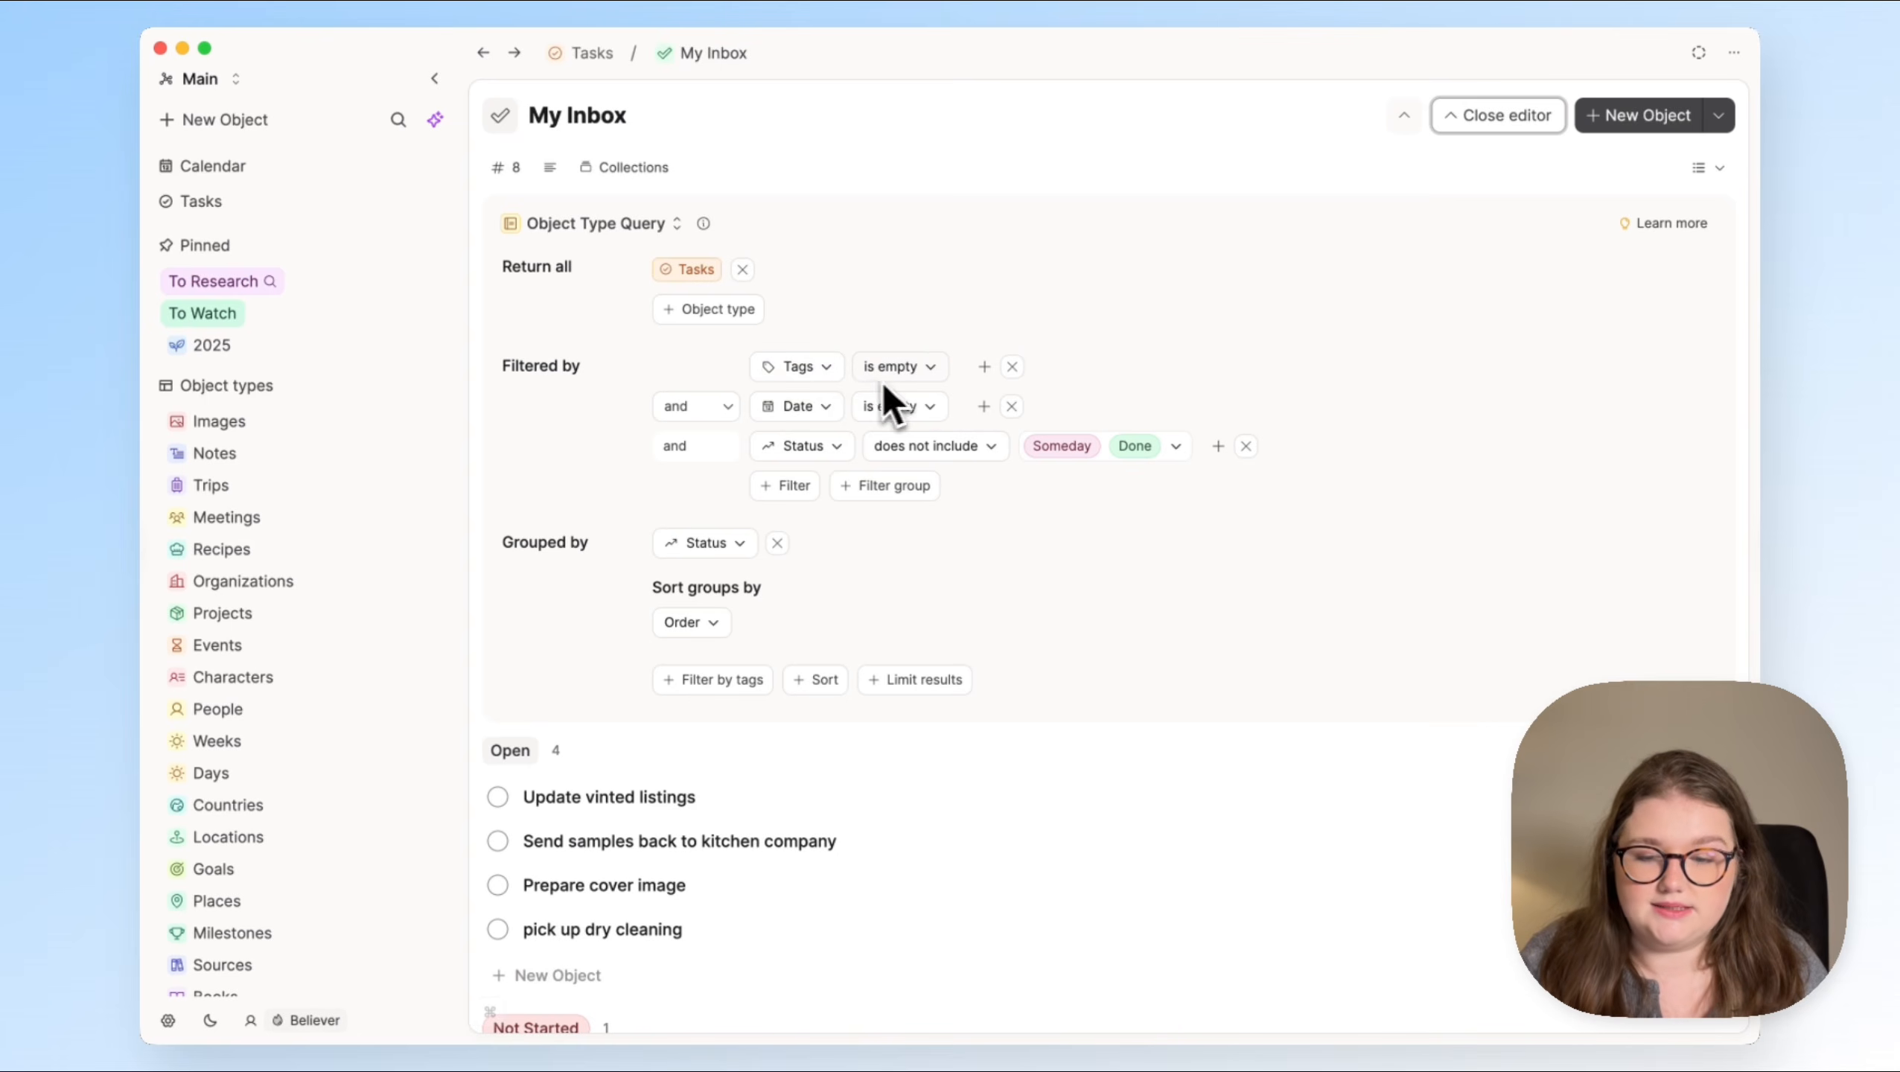
{"action": "left_click", "coordinate": [596, 71]}
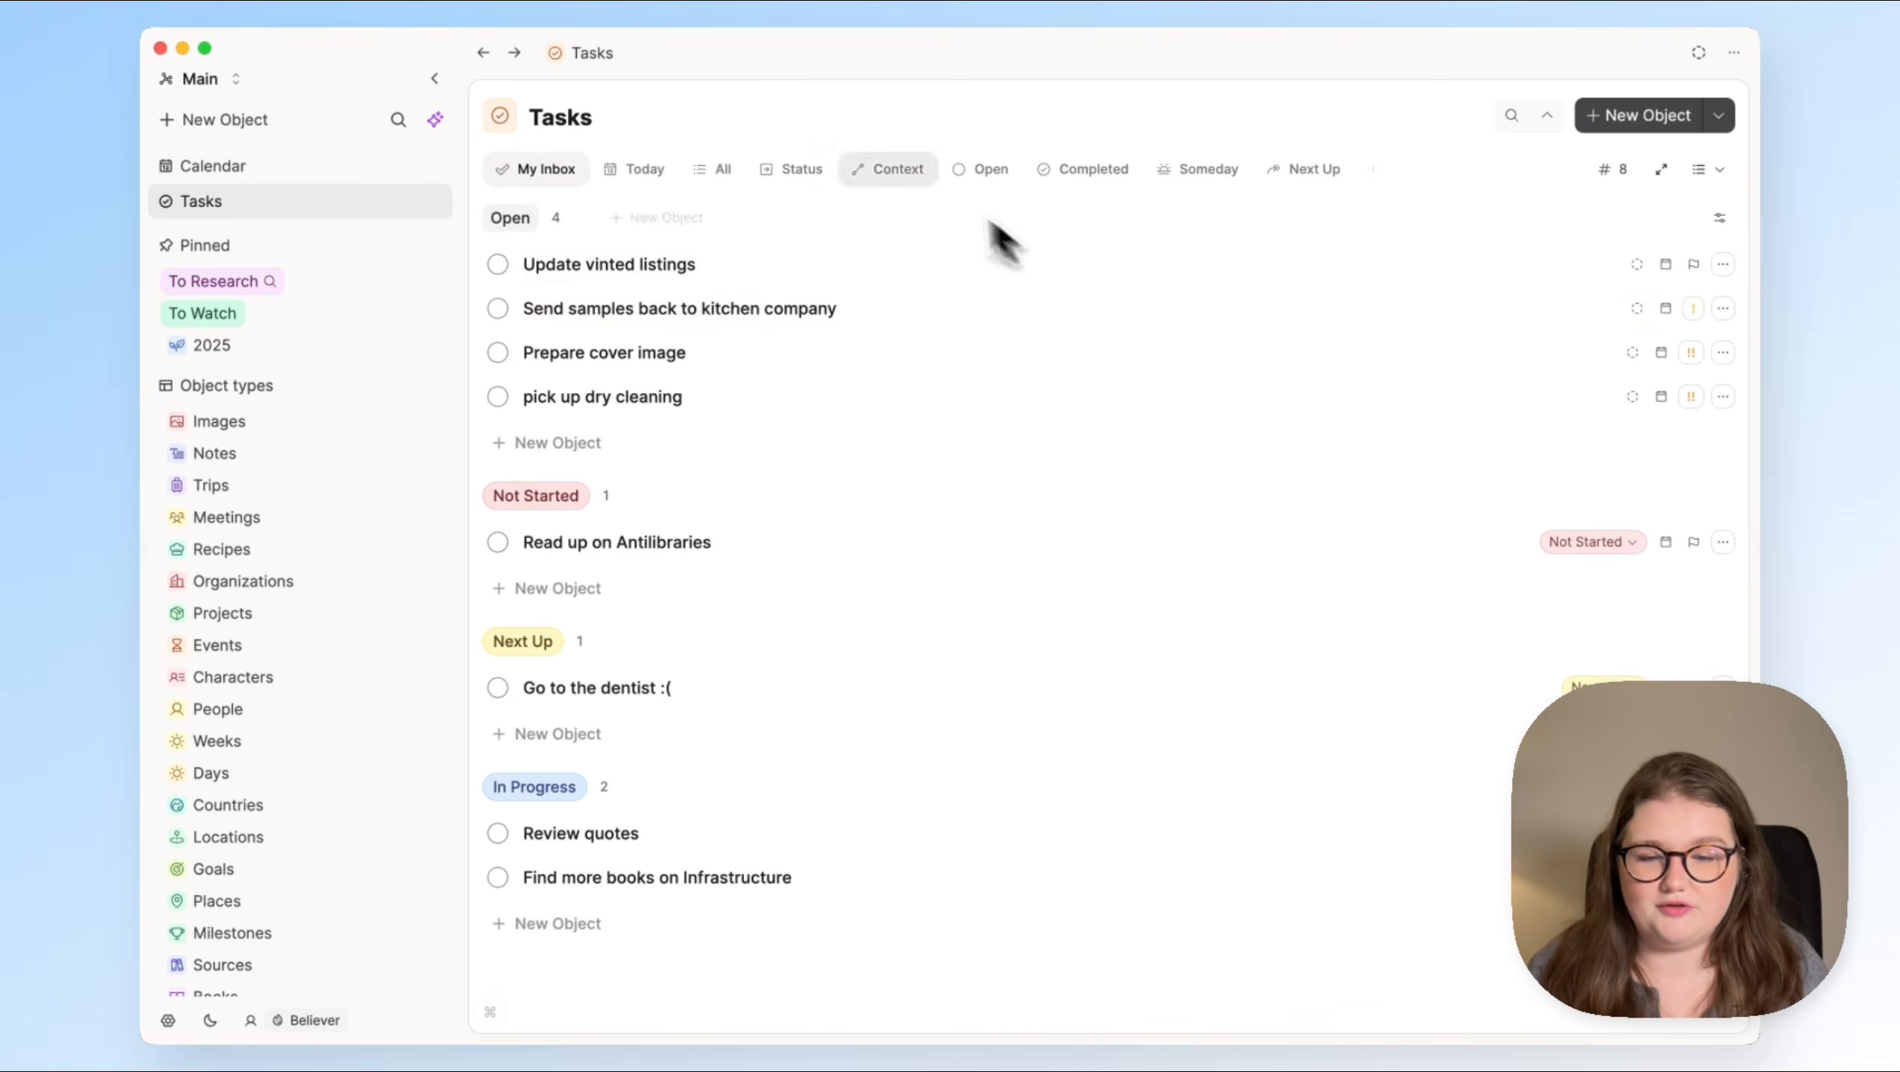
{"action": "left_click", "coordinate": [900, 171]}
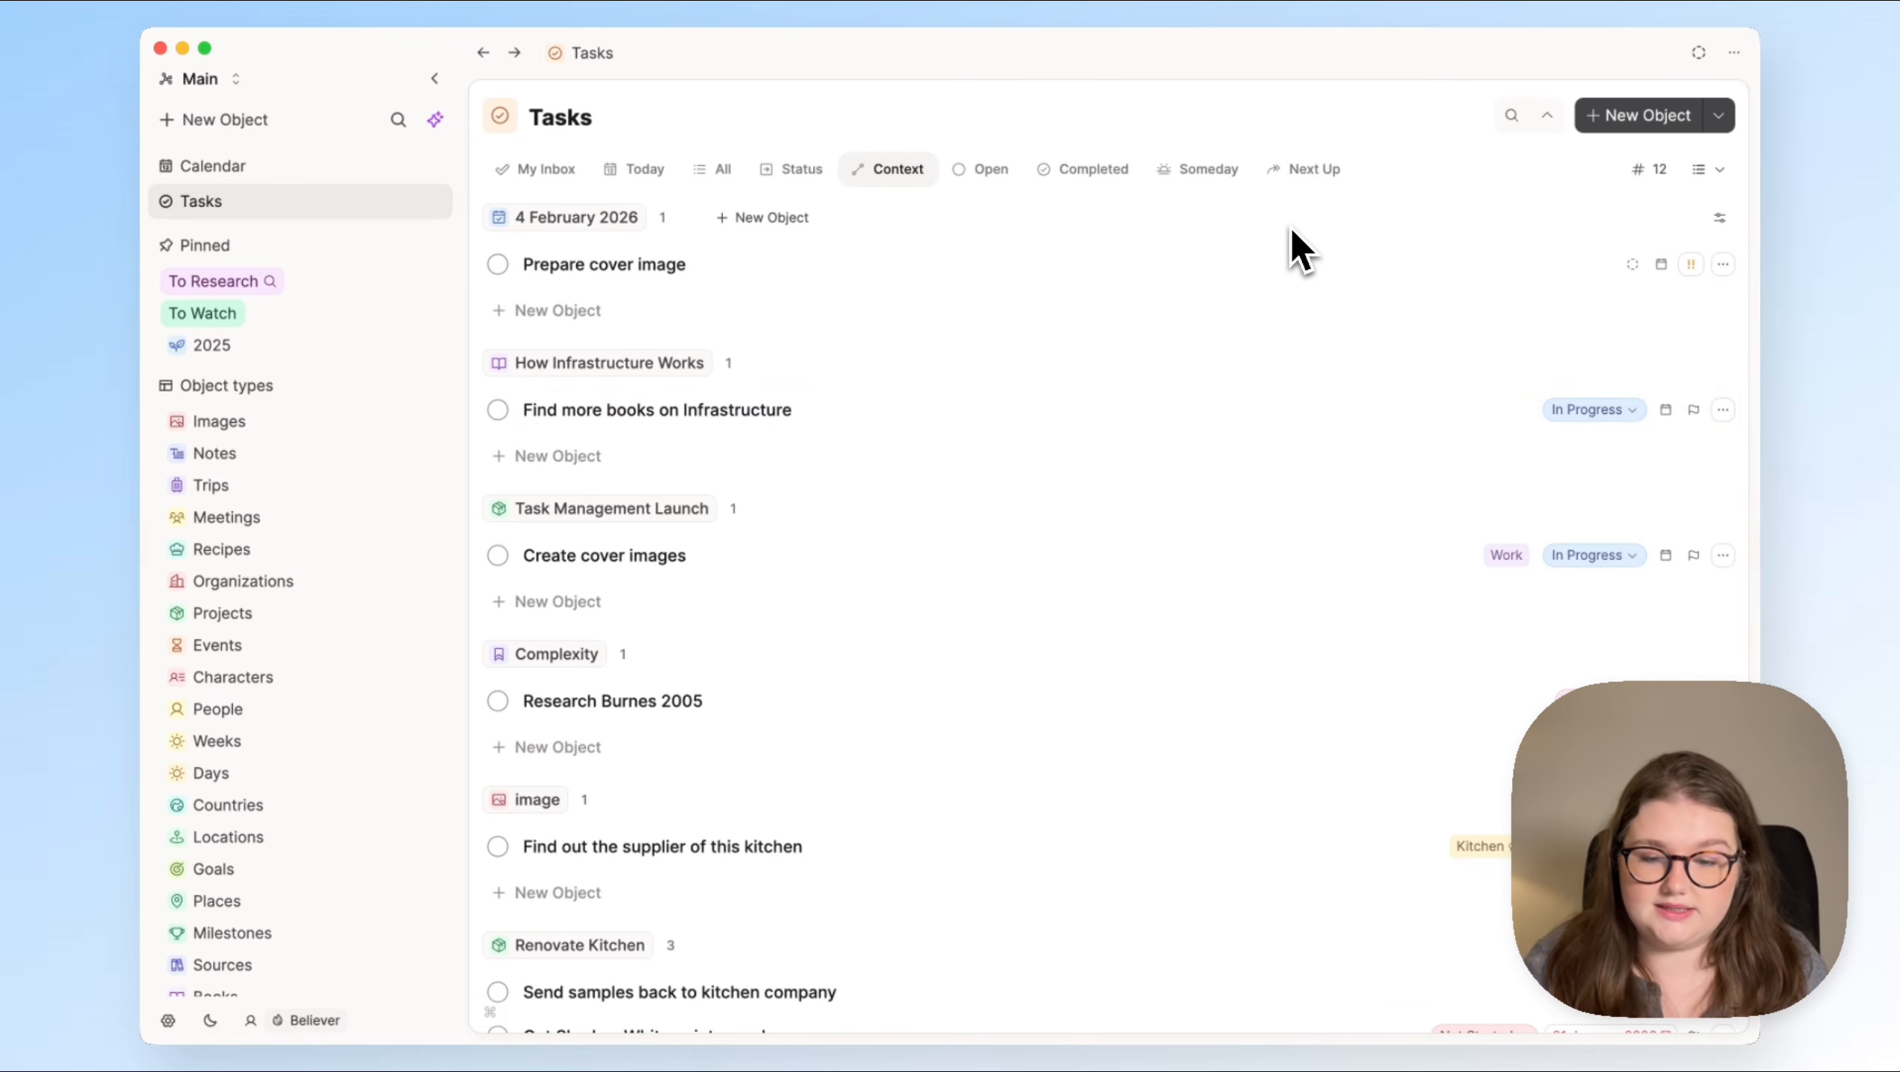
Step: Open the "Prepare cover image" task and add a new tag called Work Laptop to it
{"action": "left_click", "coordinate": [1074, 273]}
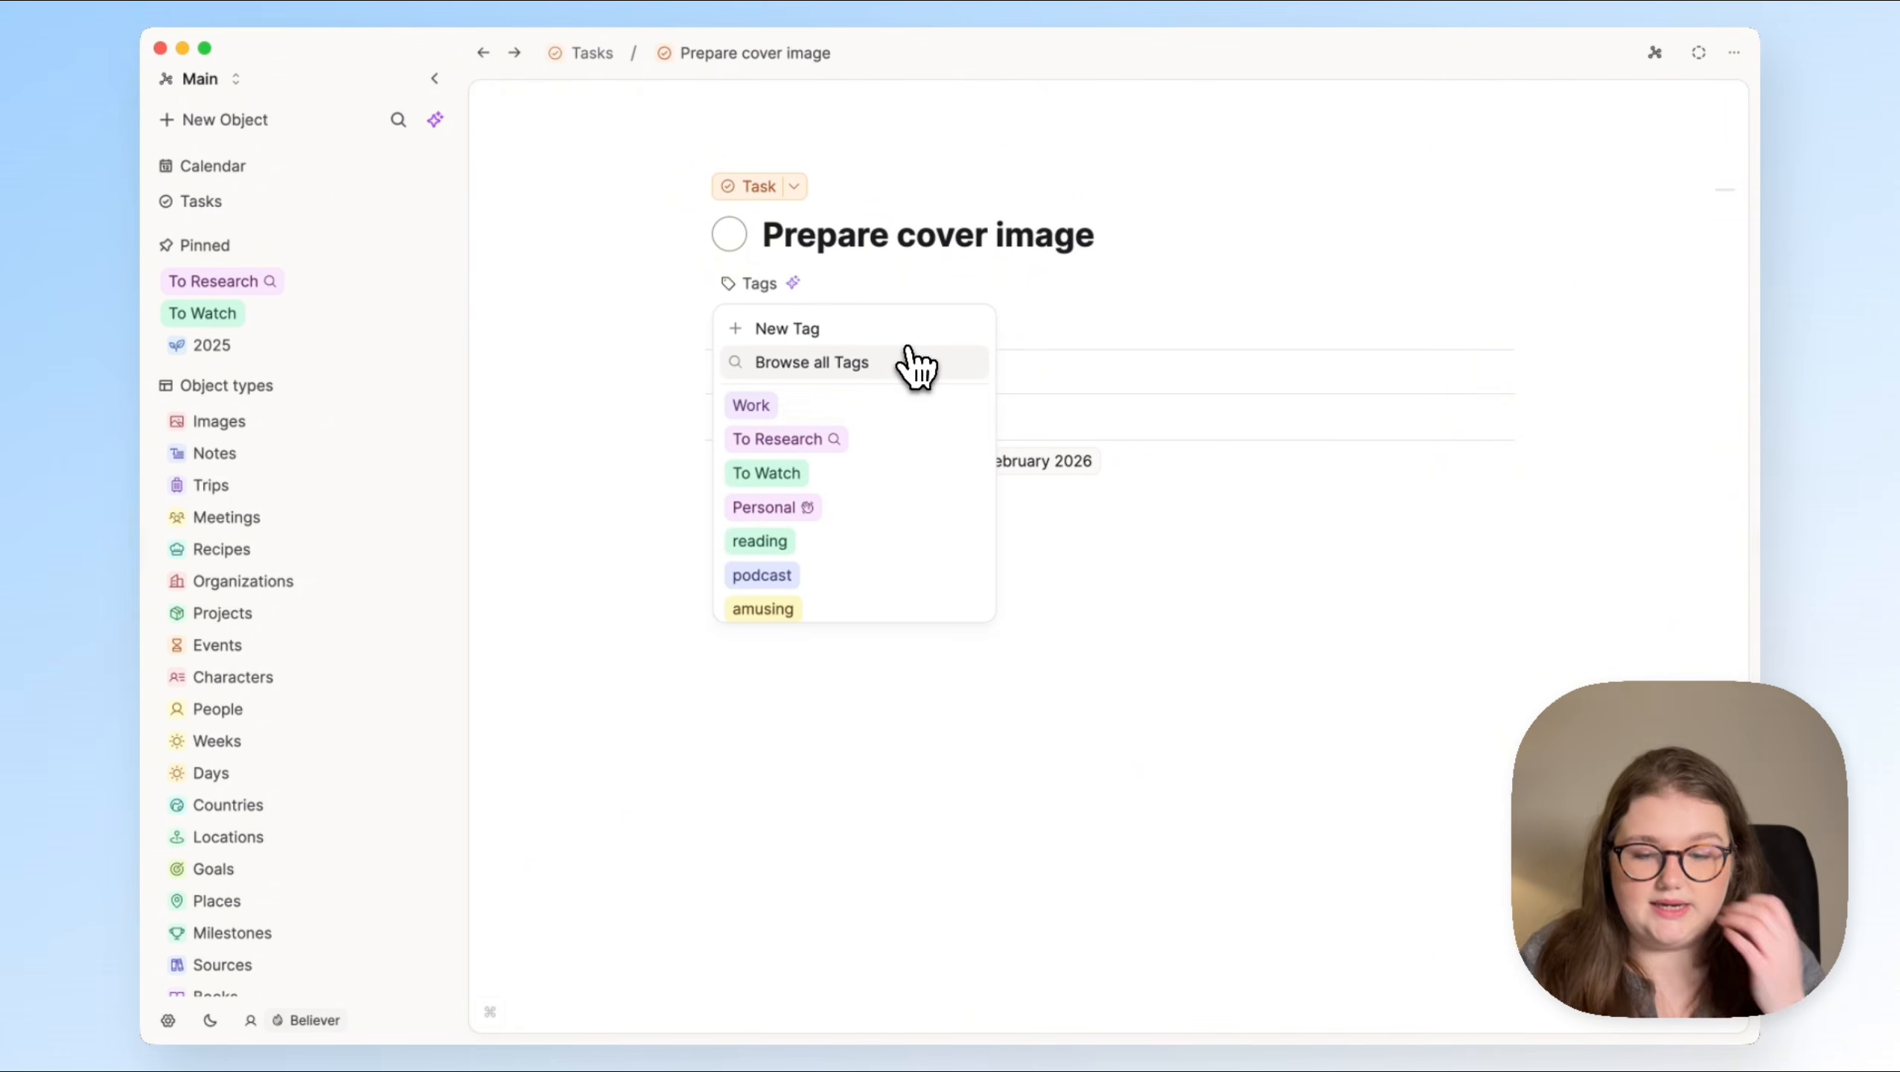
{"action": "type", "text": "Work Laptop"}
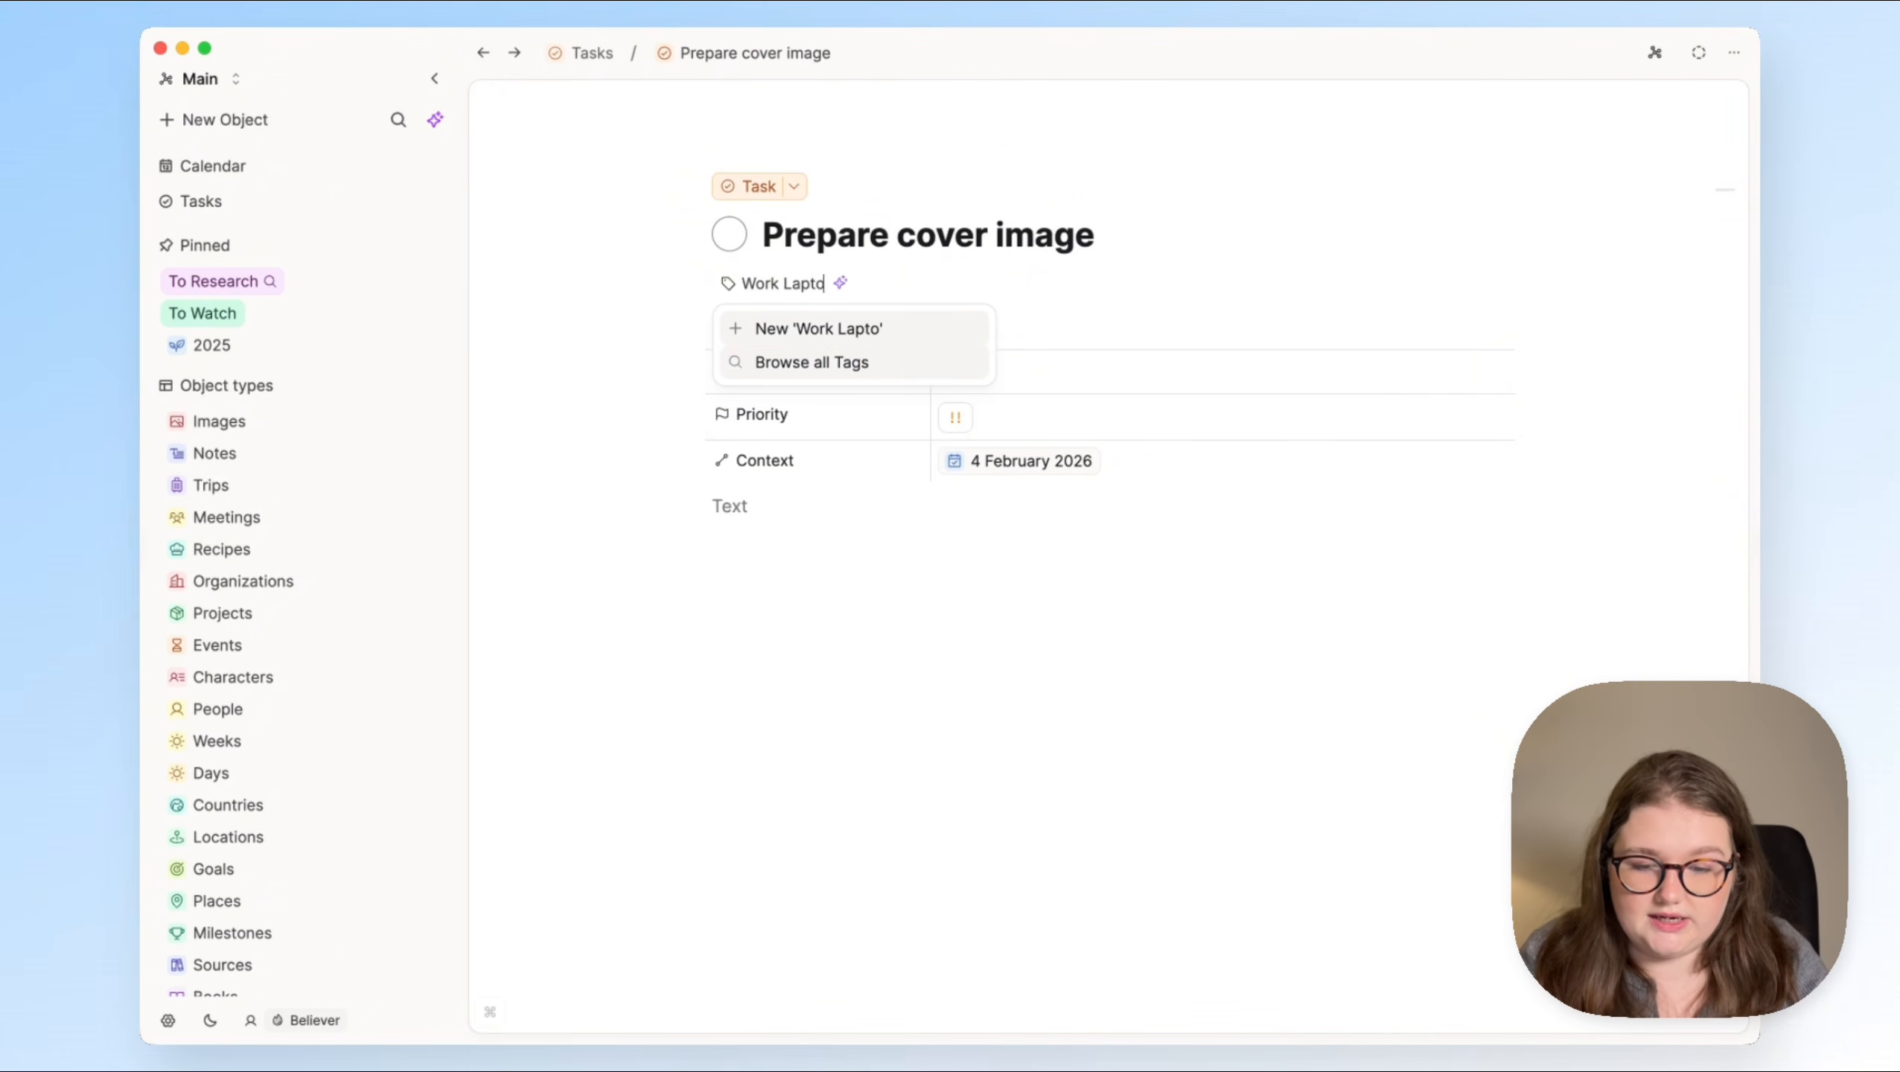
{"action": "left_click", "coordinate": [883, 330]}
{"action": "left_click", "coordinate": [1187, 150]}
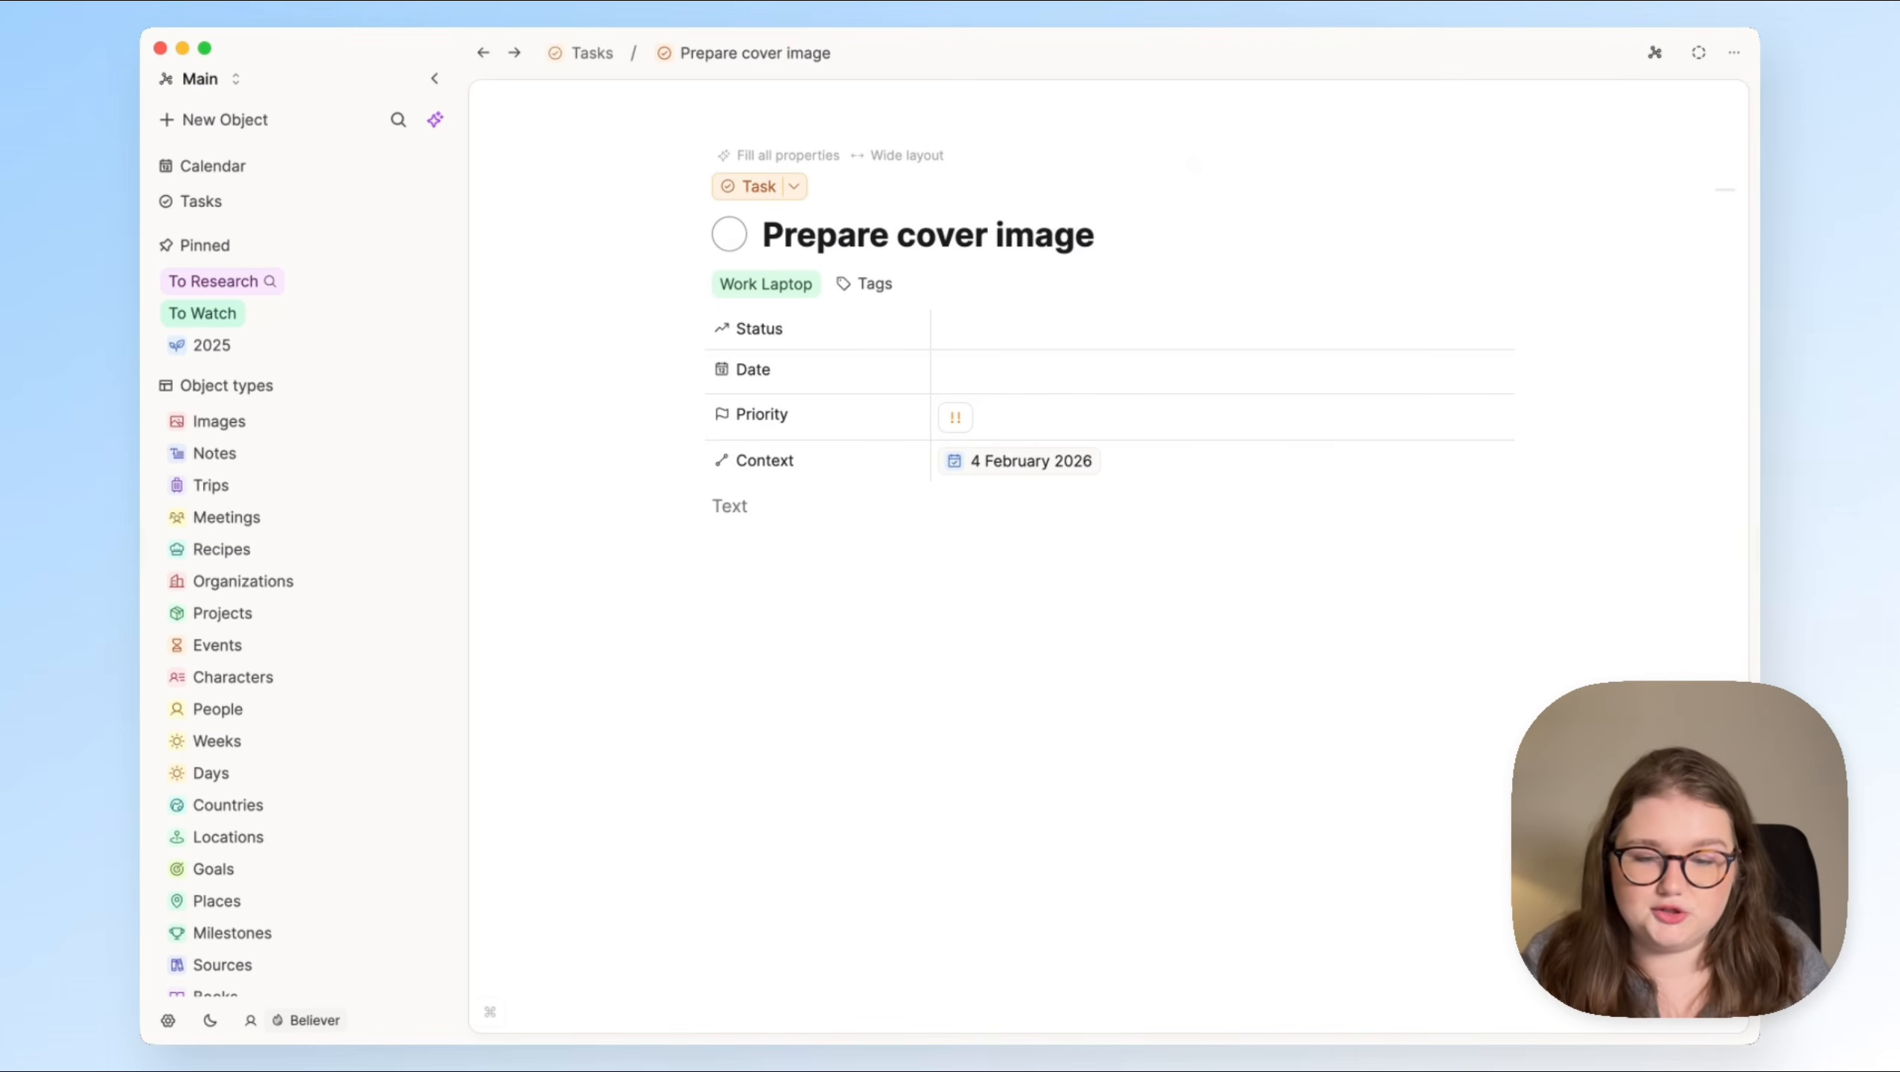
Step: Add a new query section named Work Laptop to the Tasks page, returning all tasks tagged Work Laptop
{"action": "key", "text": "super+["}
{"action": "left_click", "coordinate": [1373, 172]}
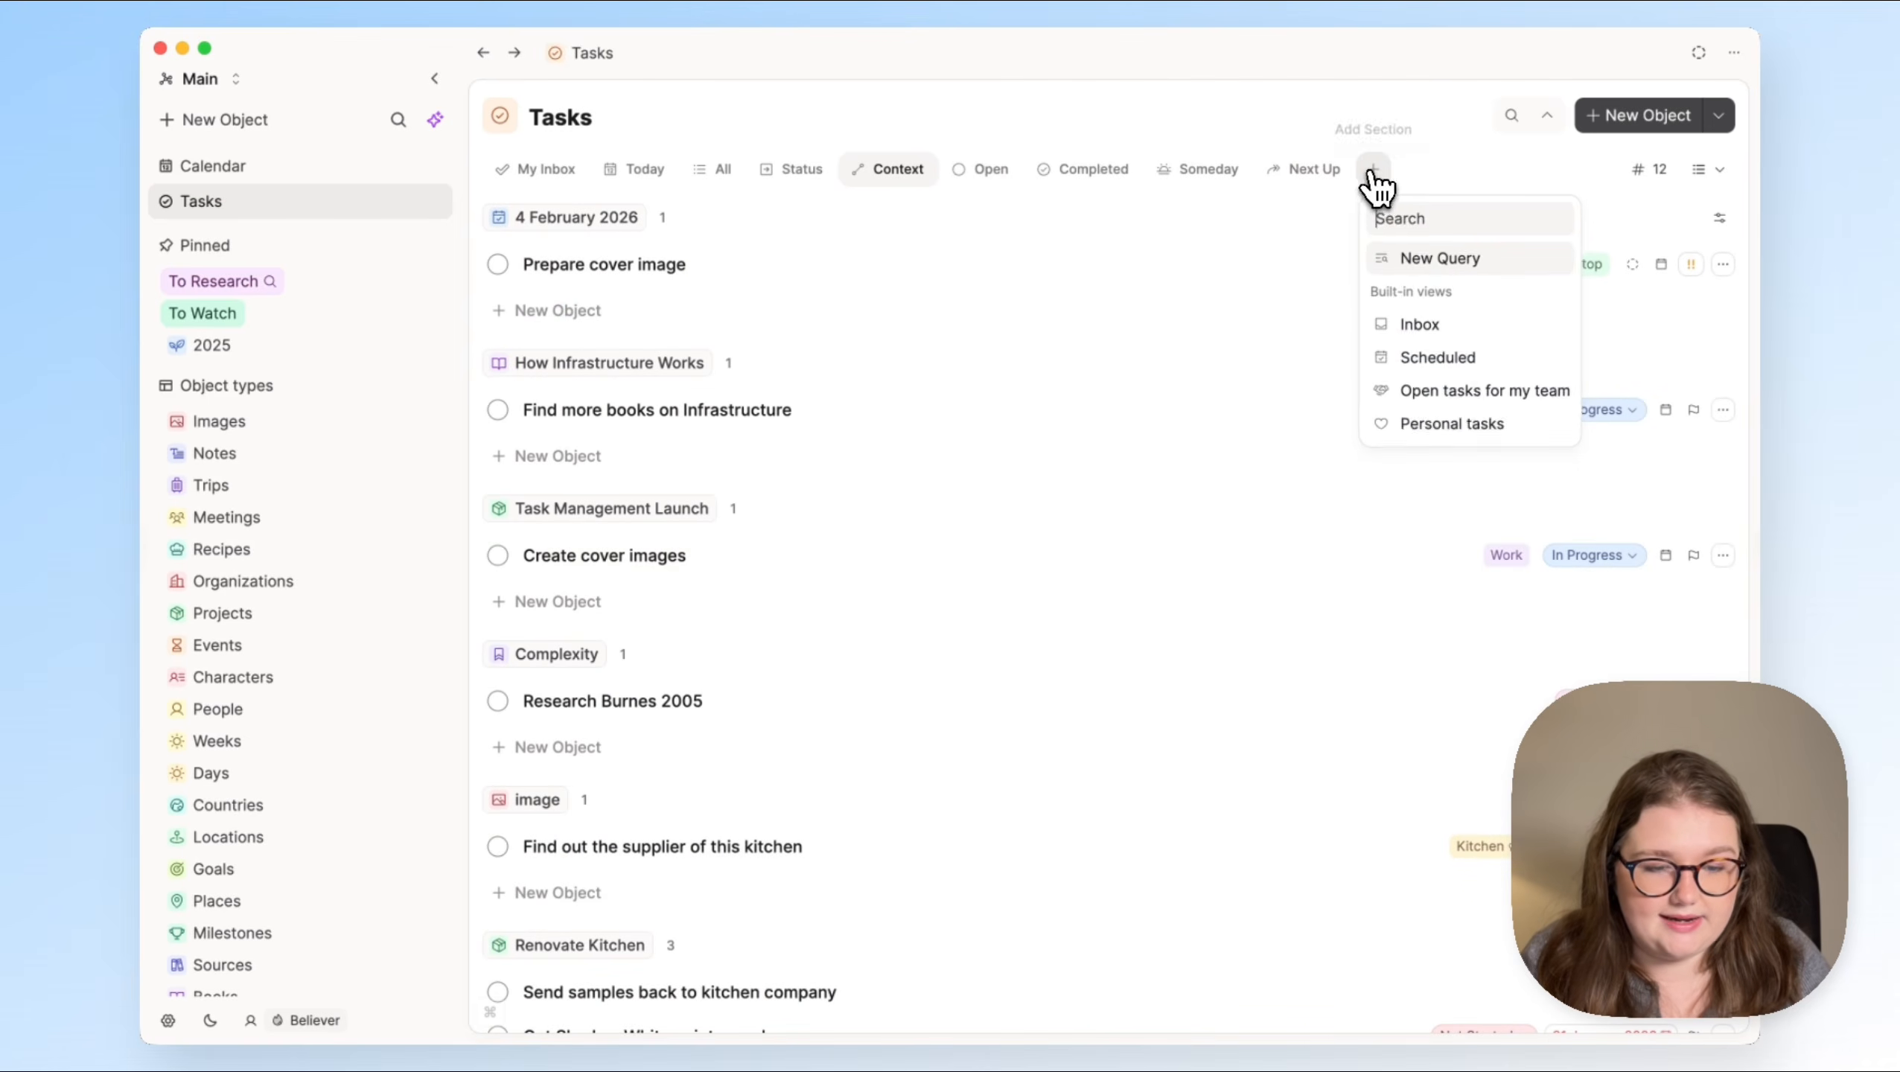
{"action": "left_click", "coordinate": [1440, 260]}
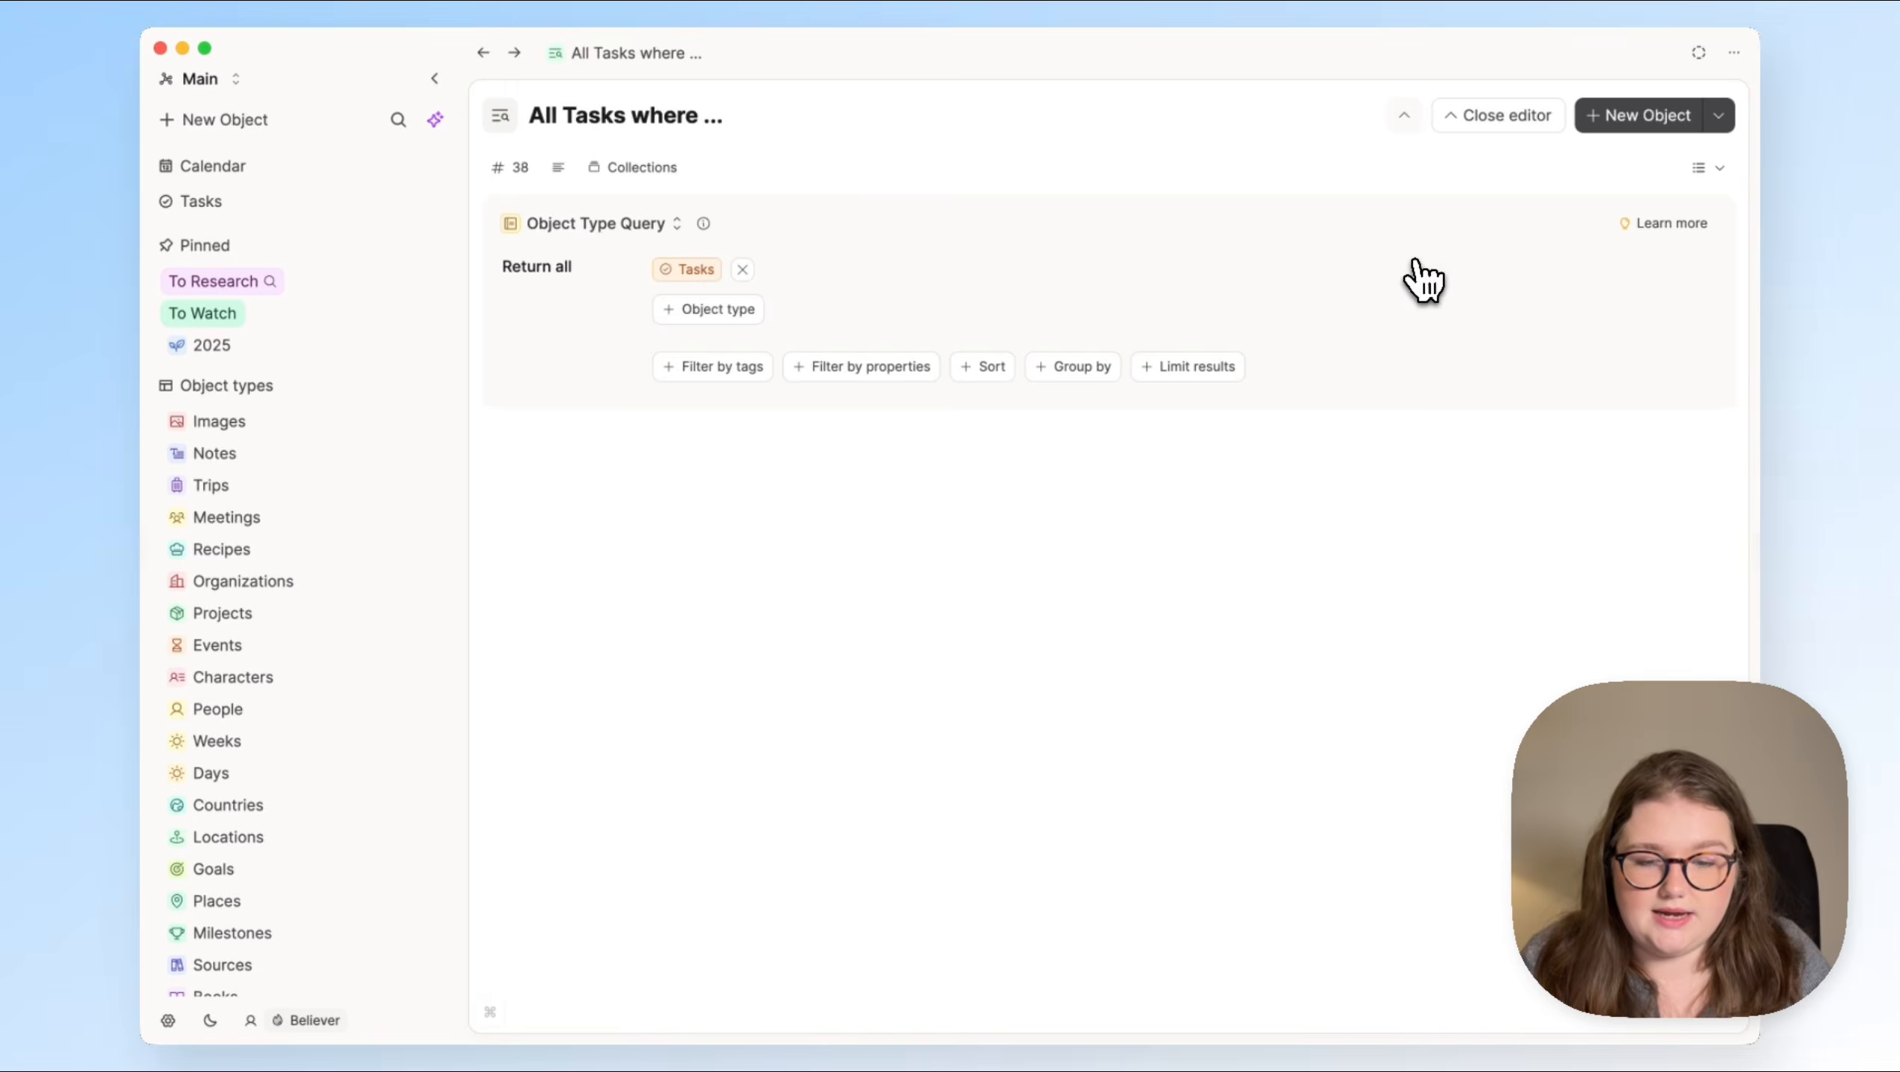
{"action": "left_click", "coordinate": [745, 368]}
{"action": "left_click", "coordinate": [714, 373]}
{"action": "left_click", "coordinate": [775, 479]}
{"action": "left_click", "coordinate": [907, 344]}
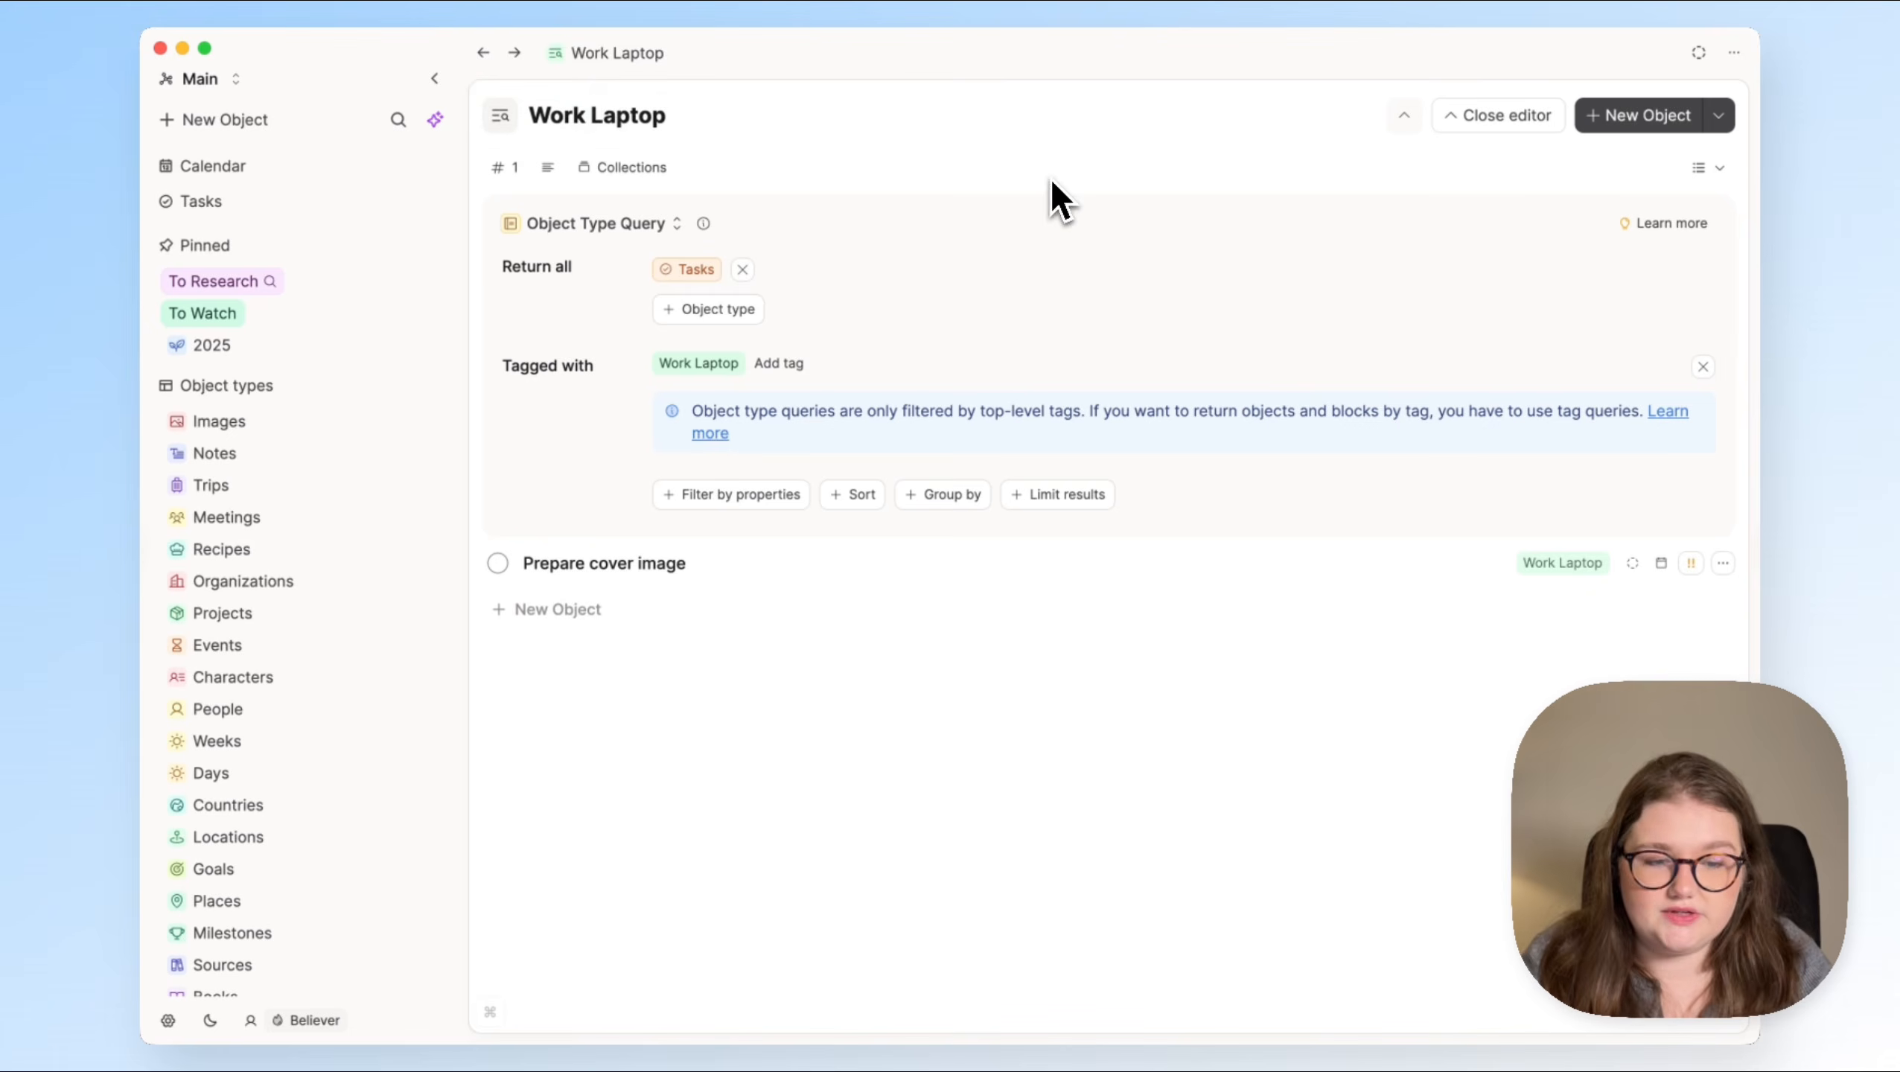
{"action": "left_click", "coordinate": [484, 55]}
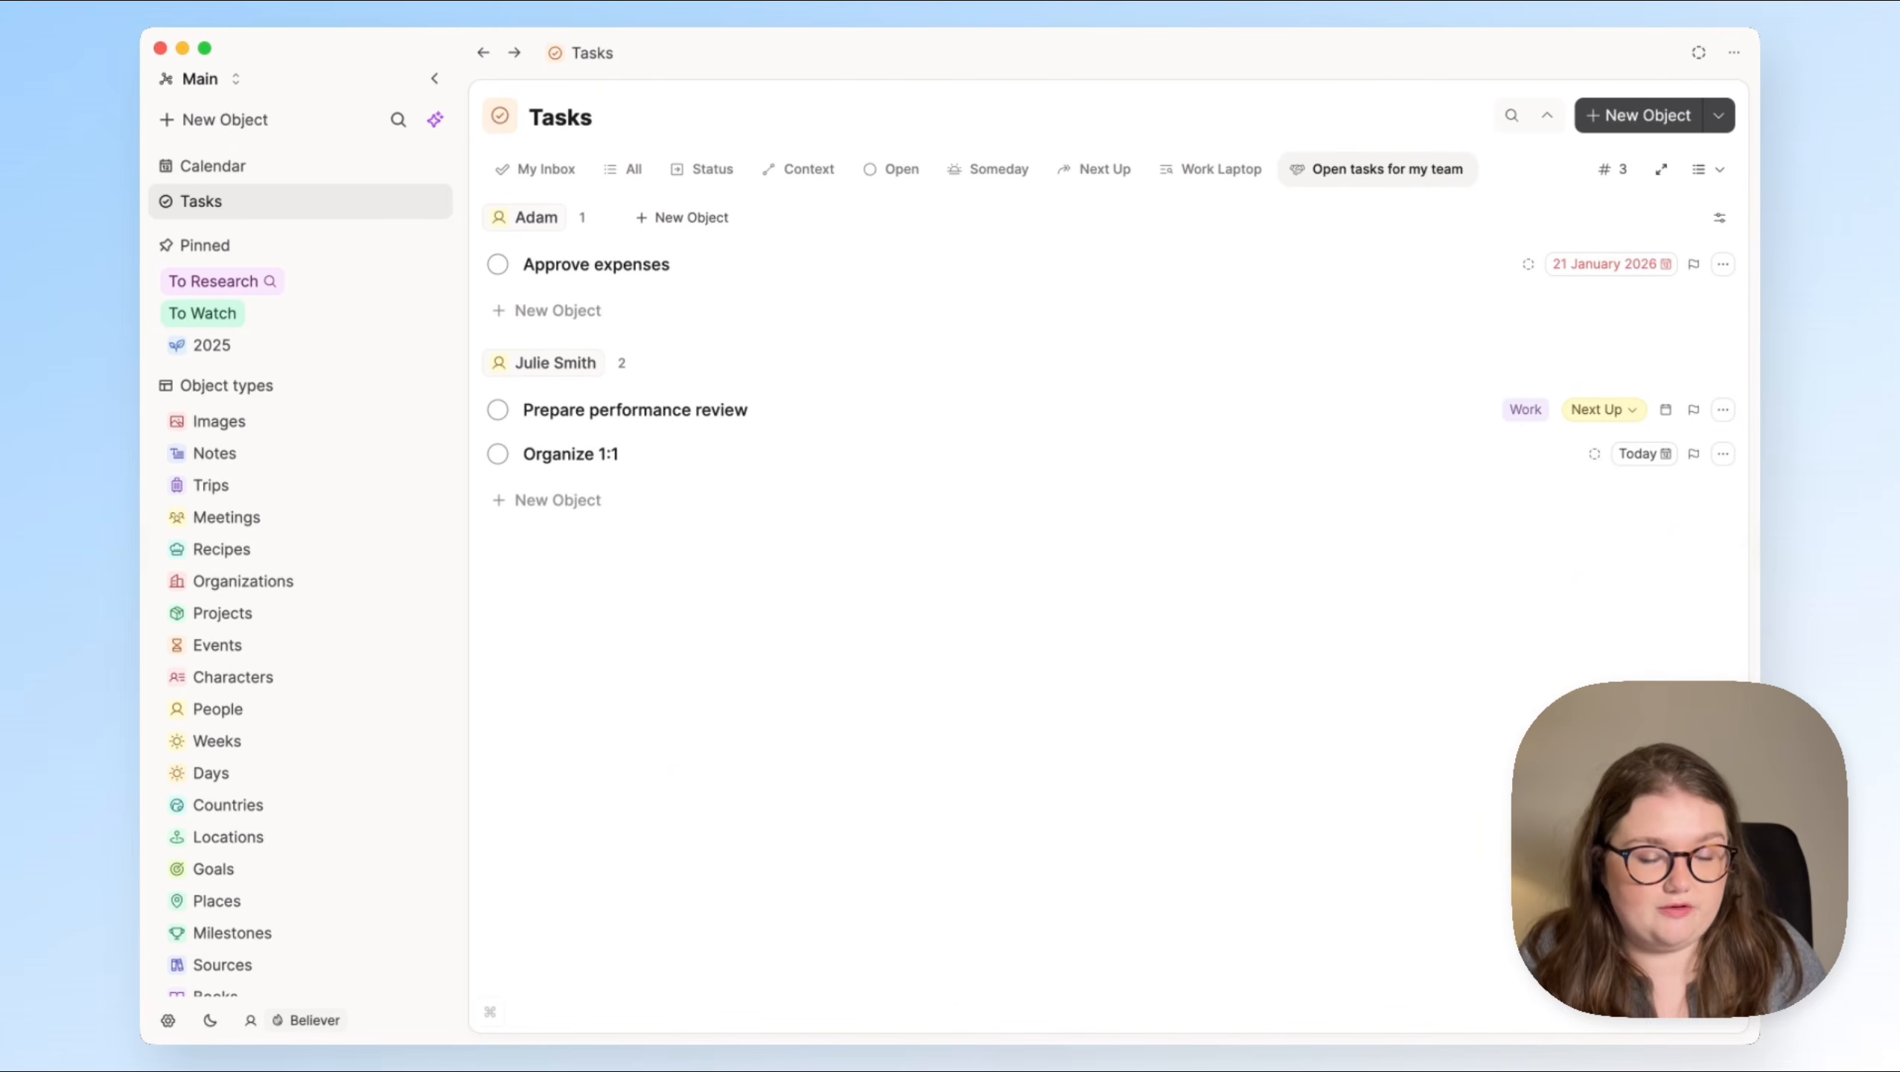
Step: Examine the filters and grouping of the "Open tasks for my team" query, close its editor and return to the Tasks page
{"action": "left_click", "coordinate": [1661, 170]}
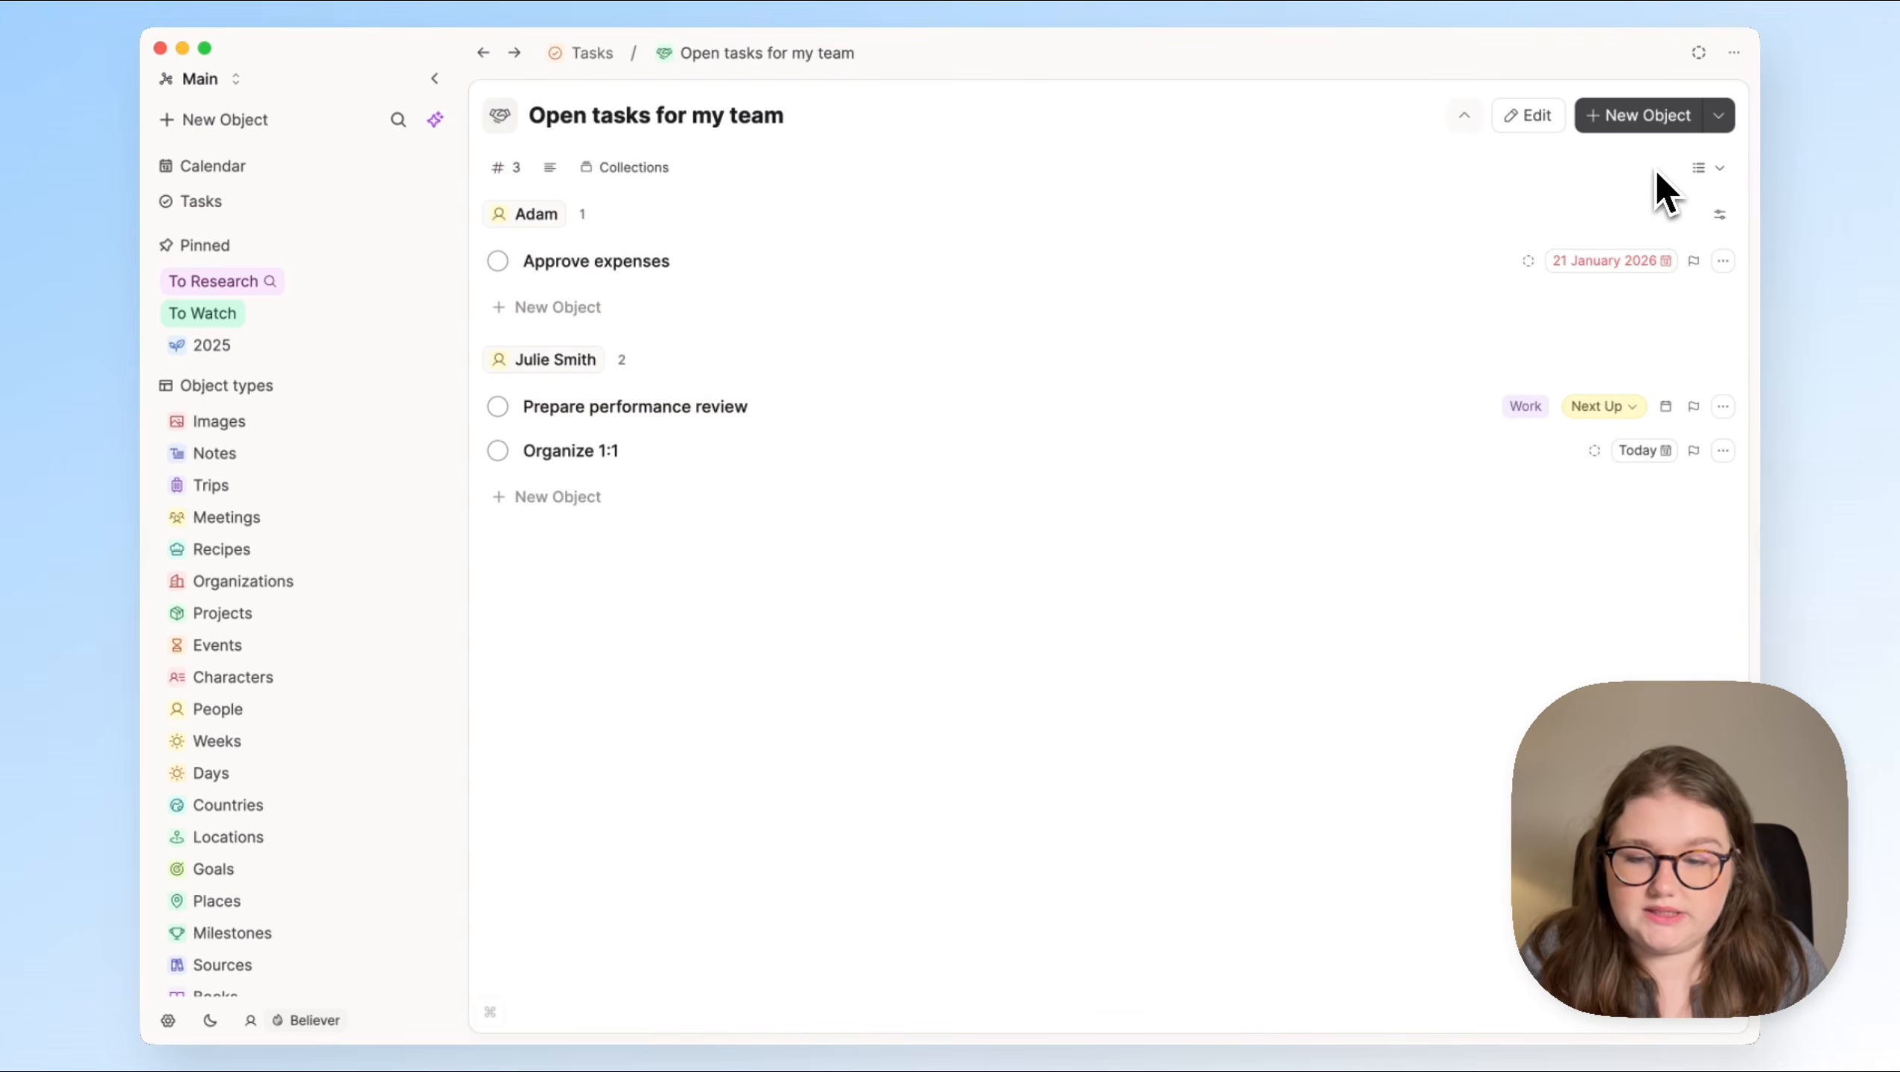
{"action": "left_click", "coordinate": [1535, 124]}
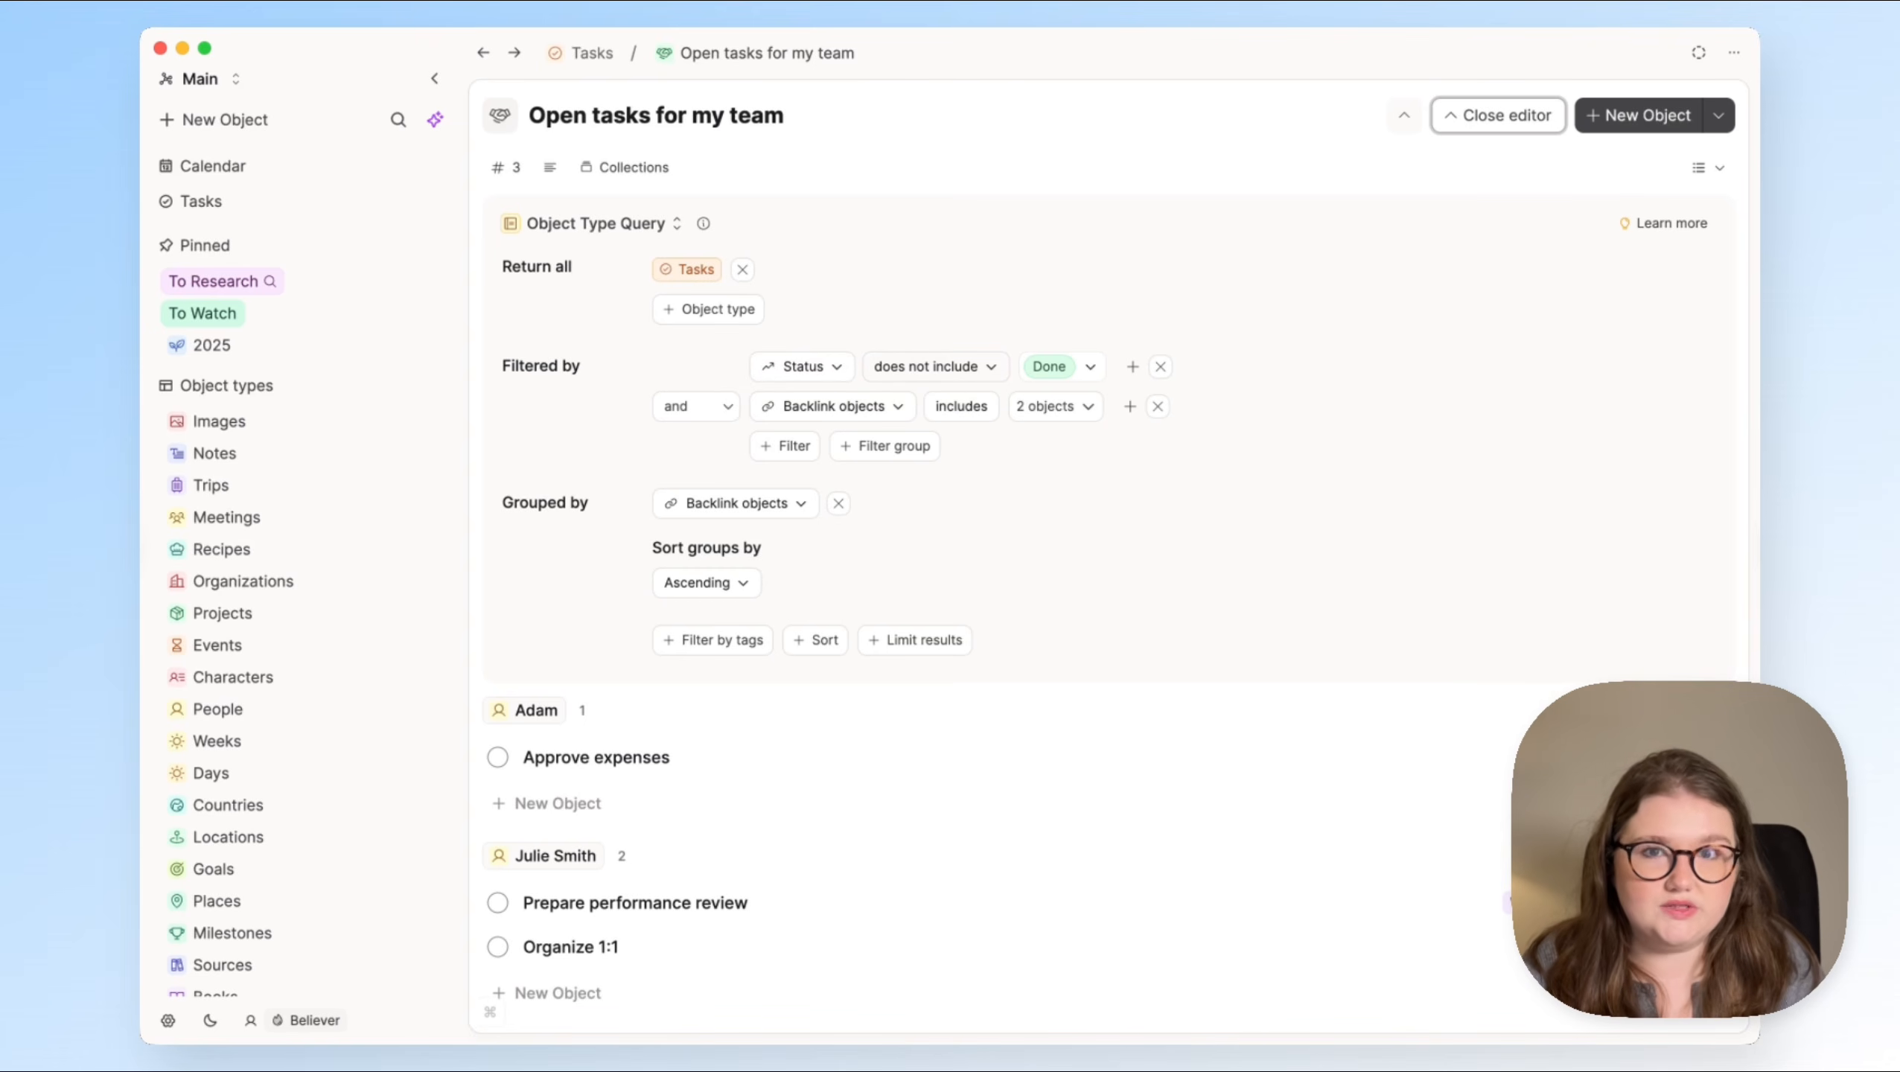
{"action": "left_click", "coordinate": [835, 415]}
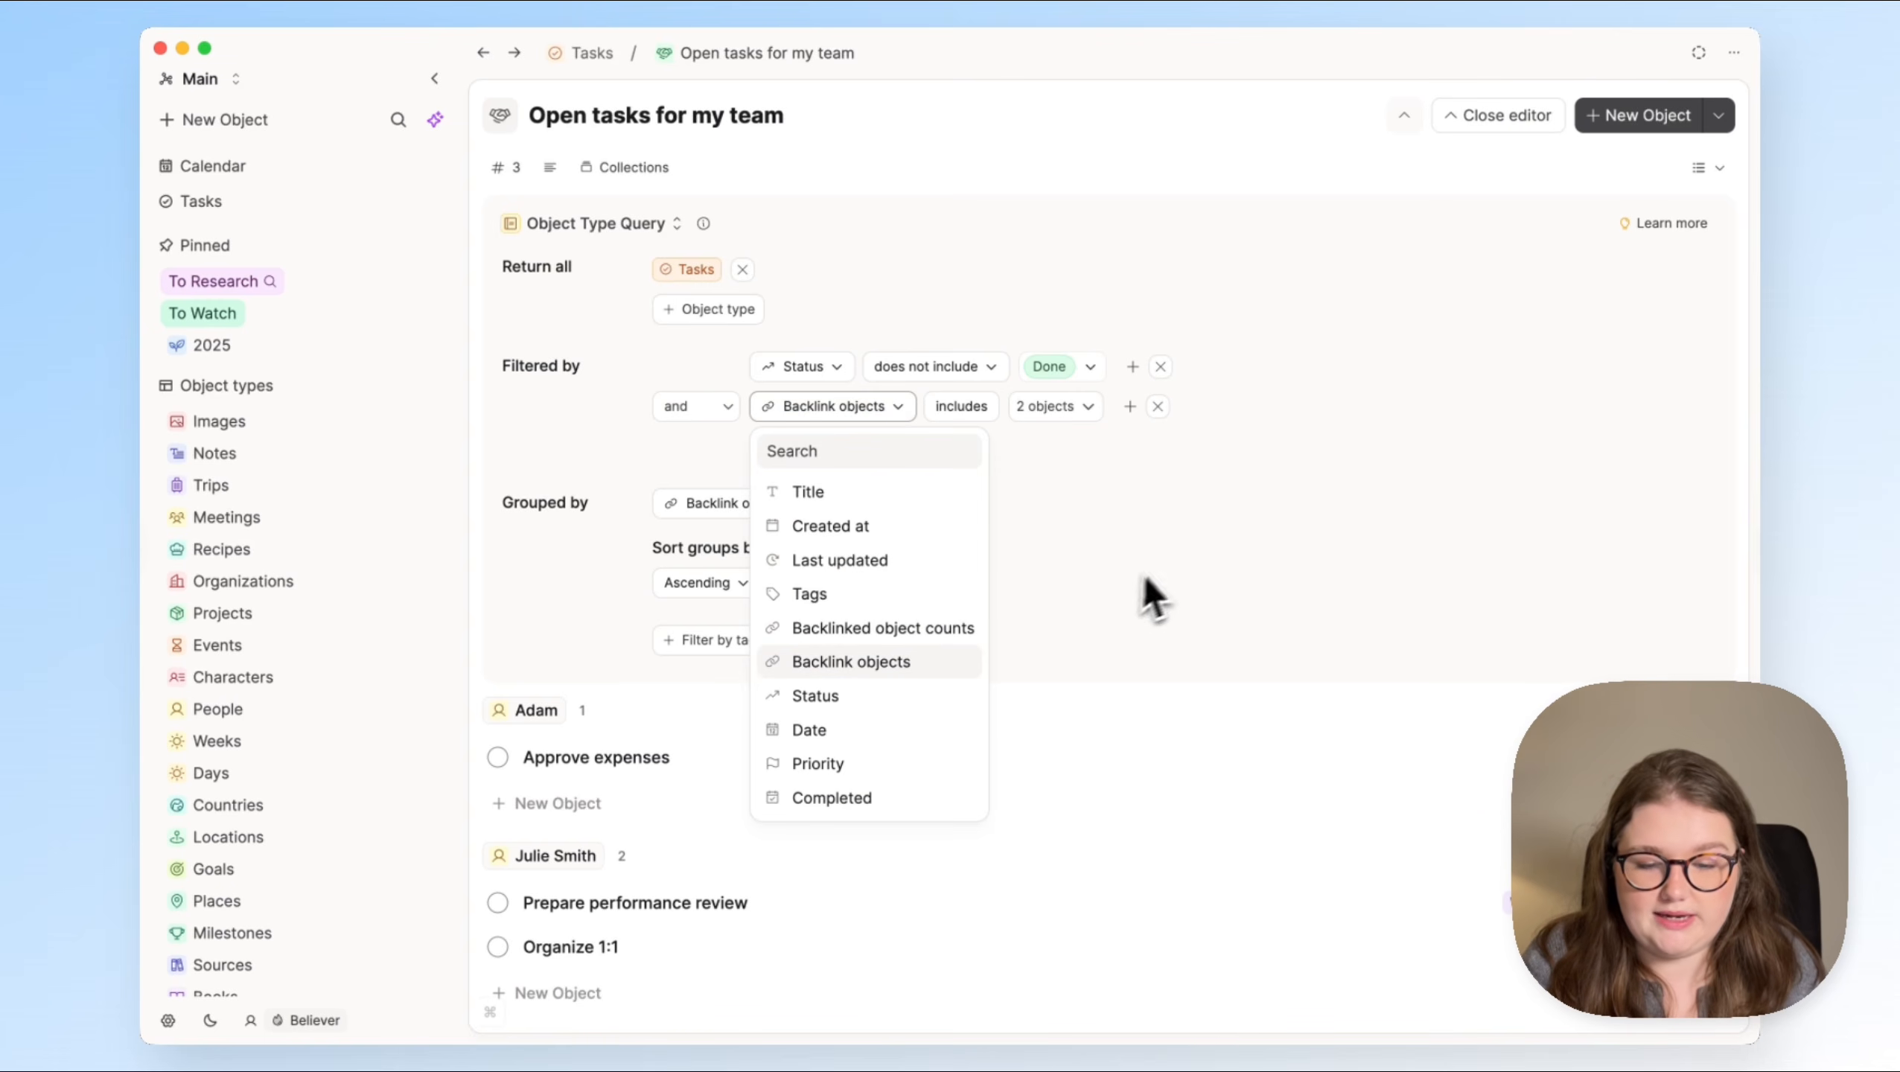
{"action": "left_click", "coordinate": [1067, 411]}
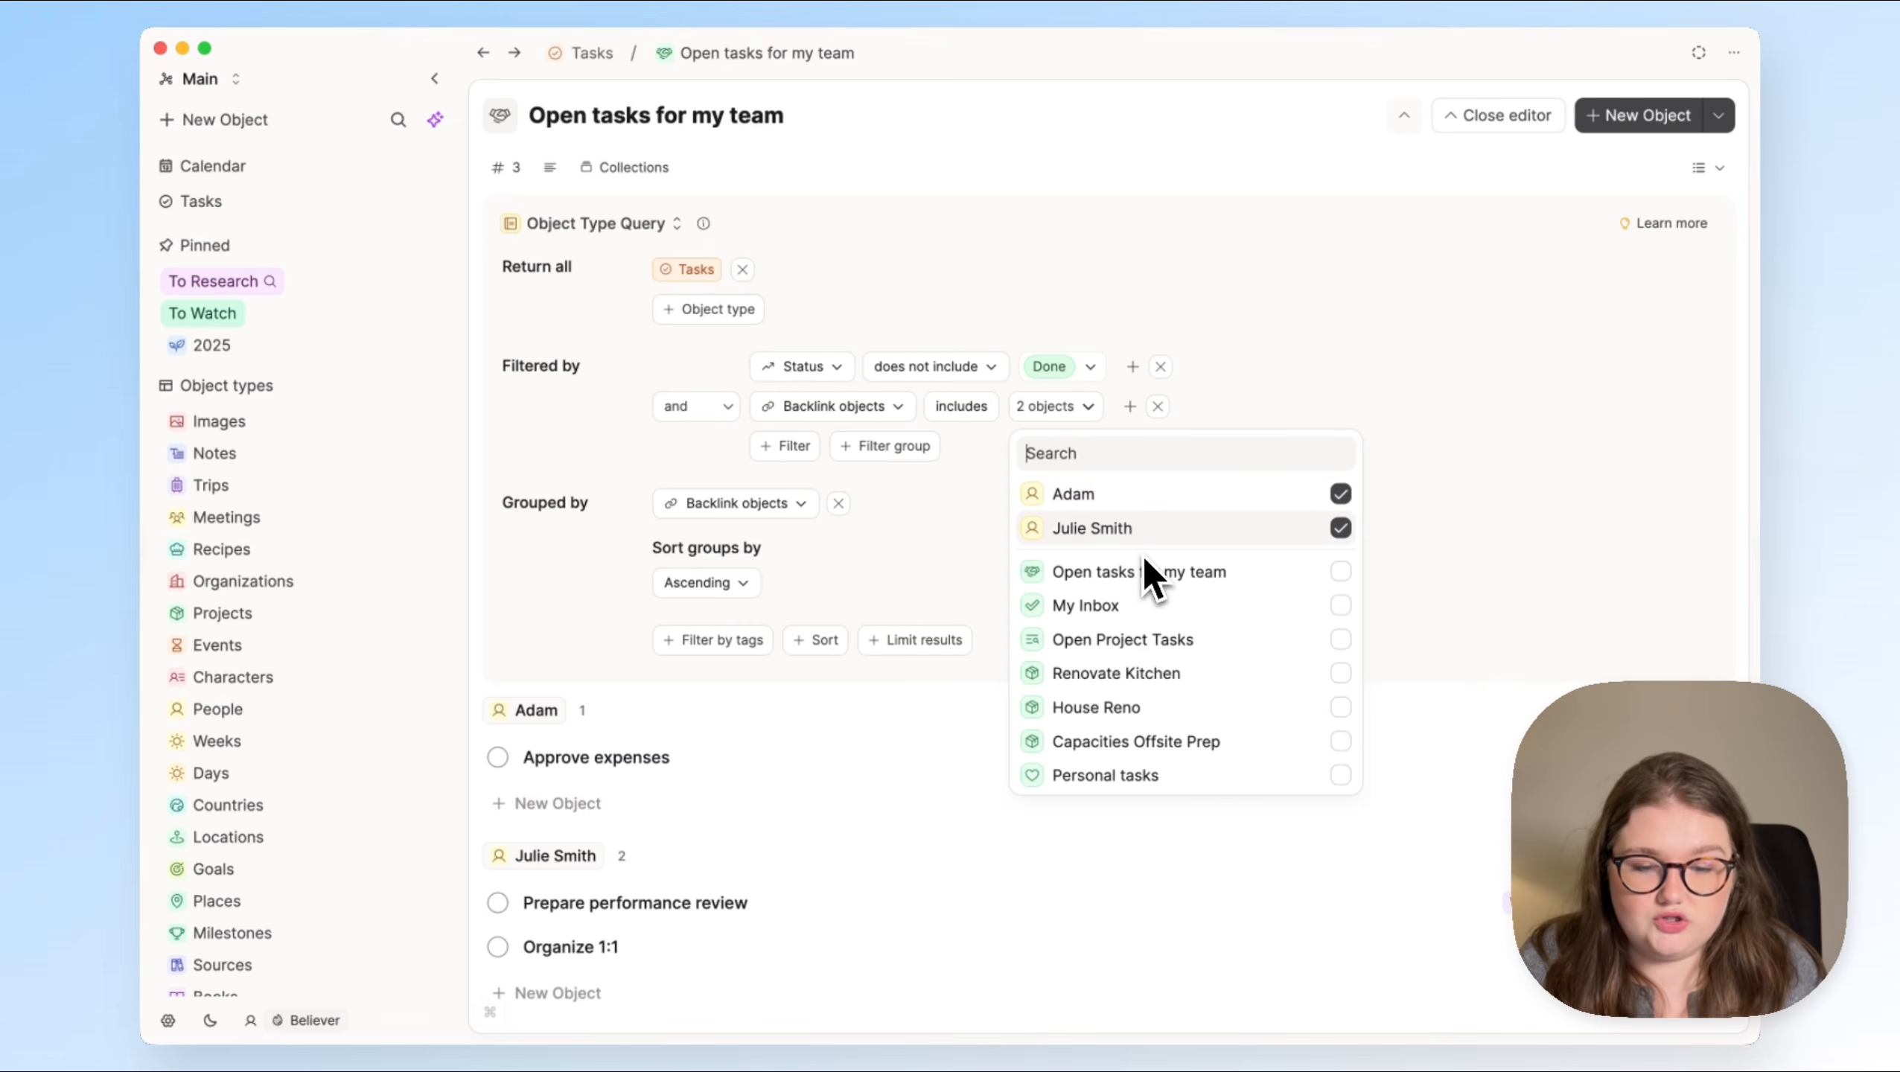
{"action": "left_click", "coordinate": [943, 572]}
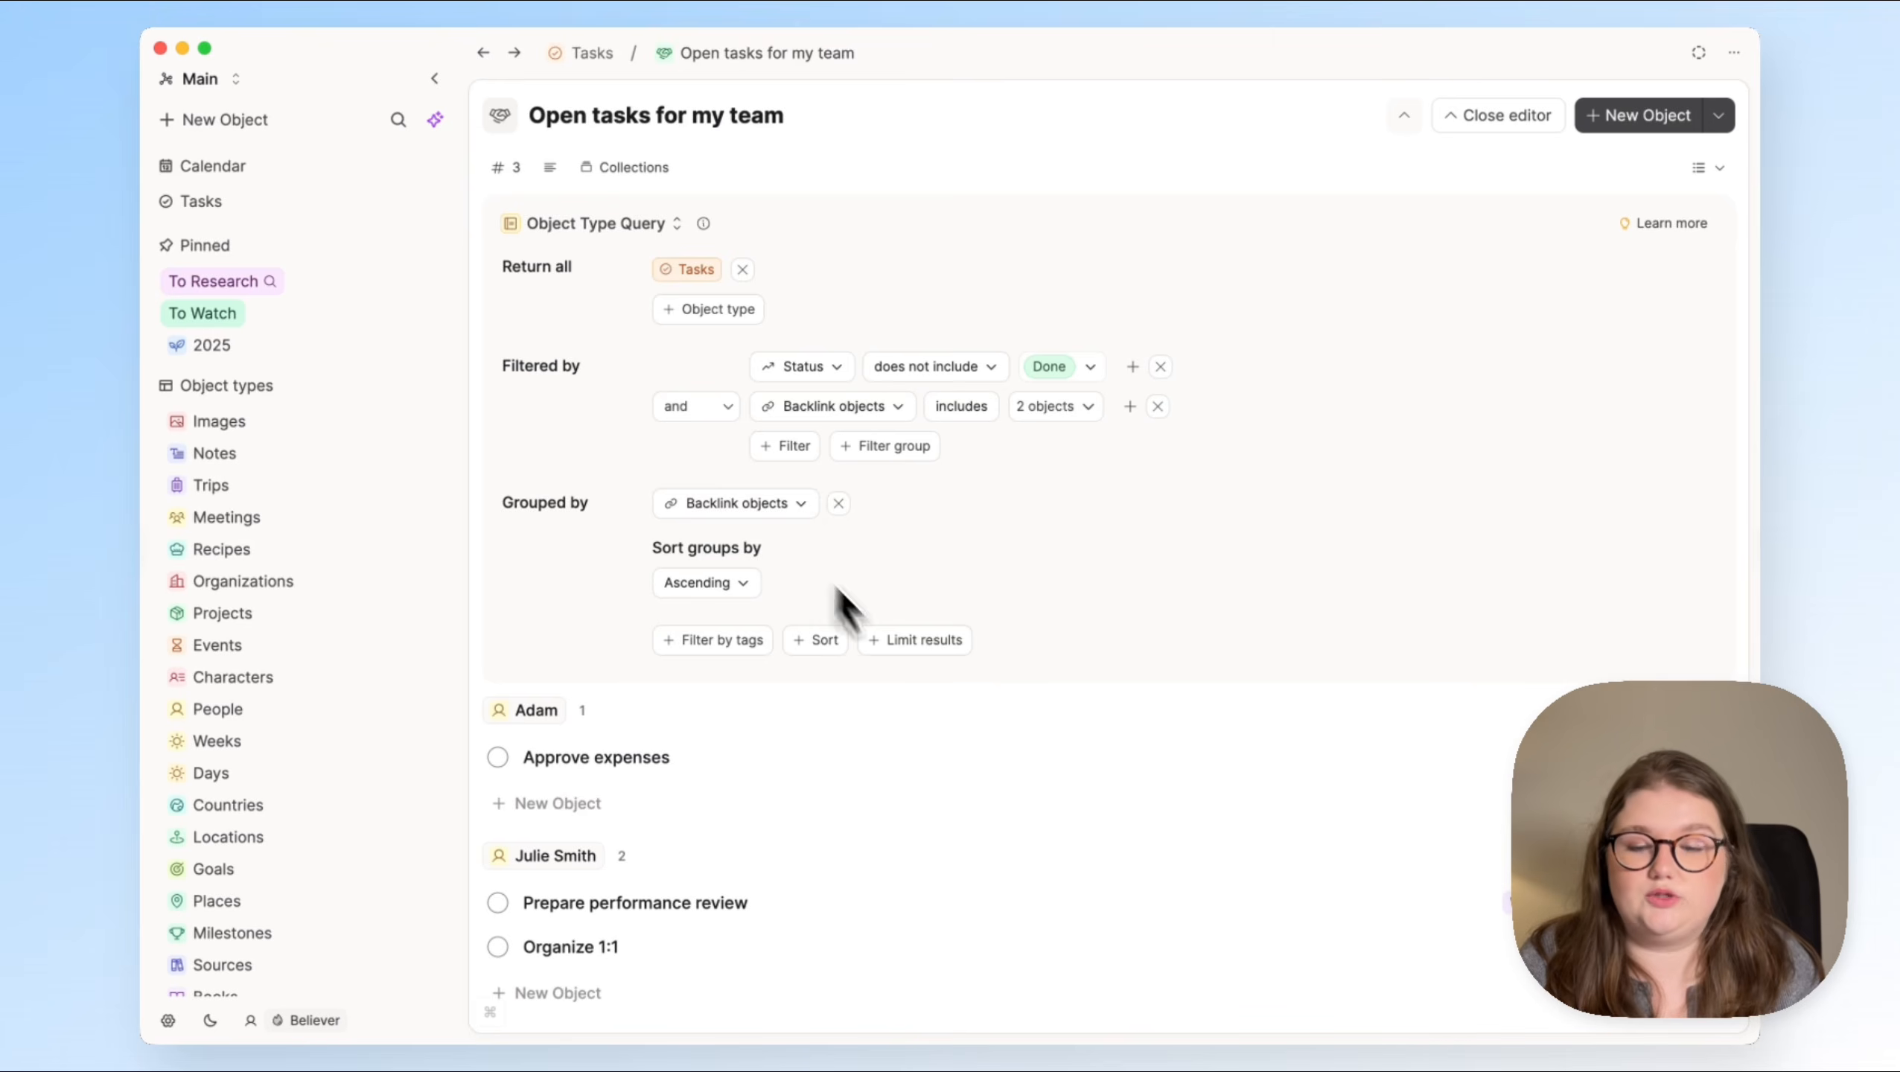
{"action": "left_click", "coordinate": [1498, 116]}
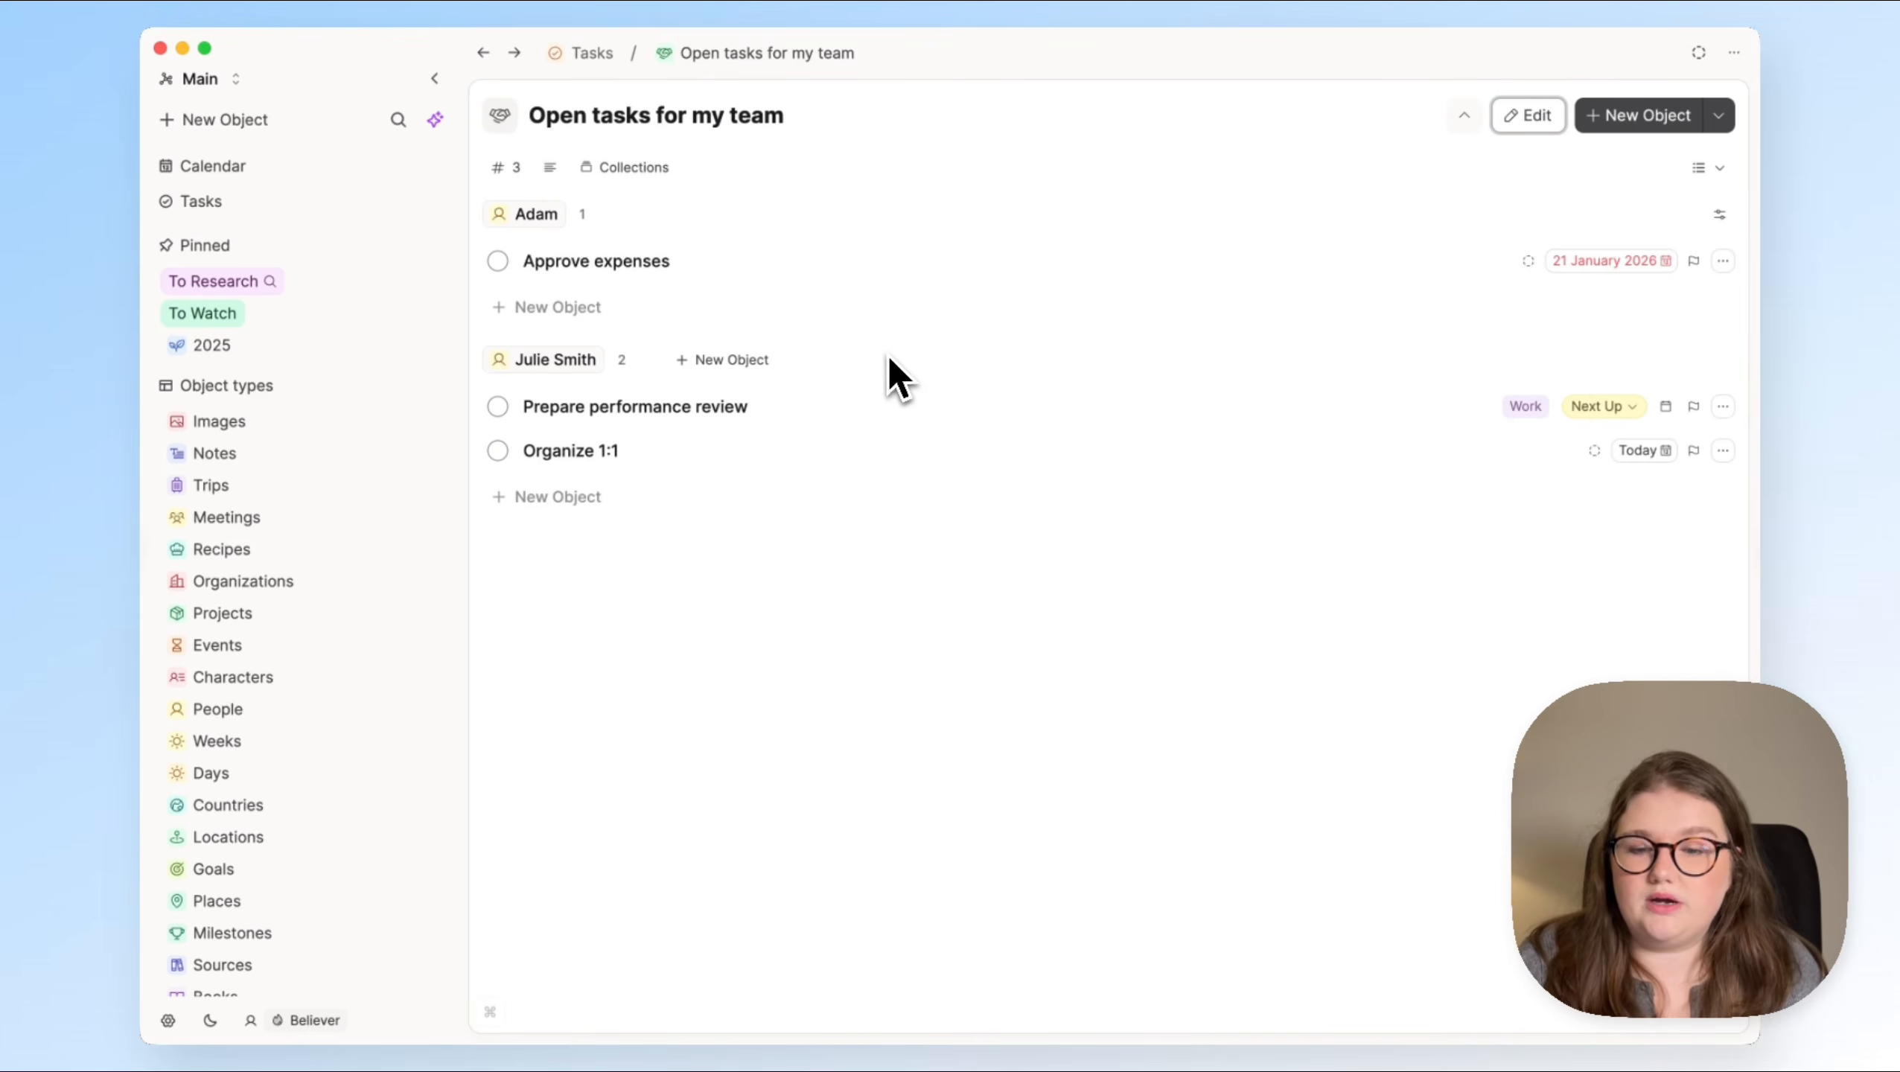
{"action": "left_click", "coordinate": [592, 53]}
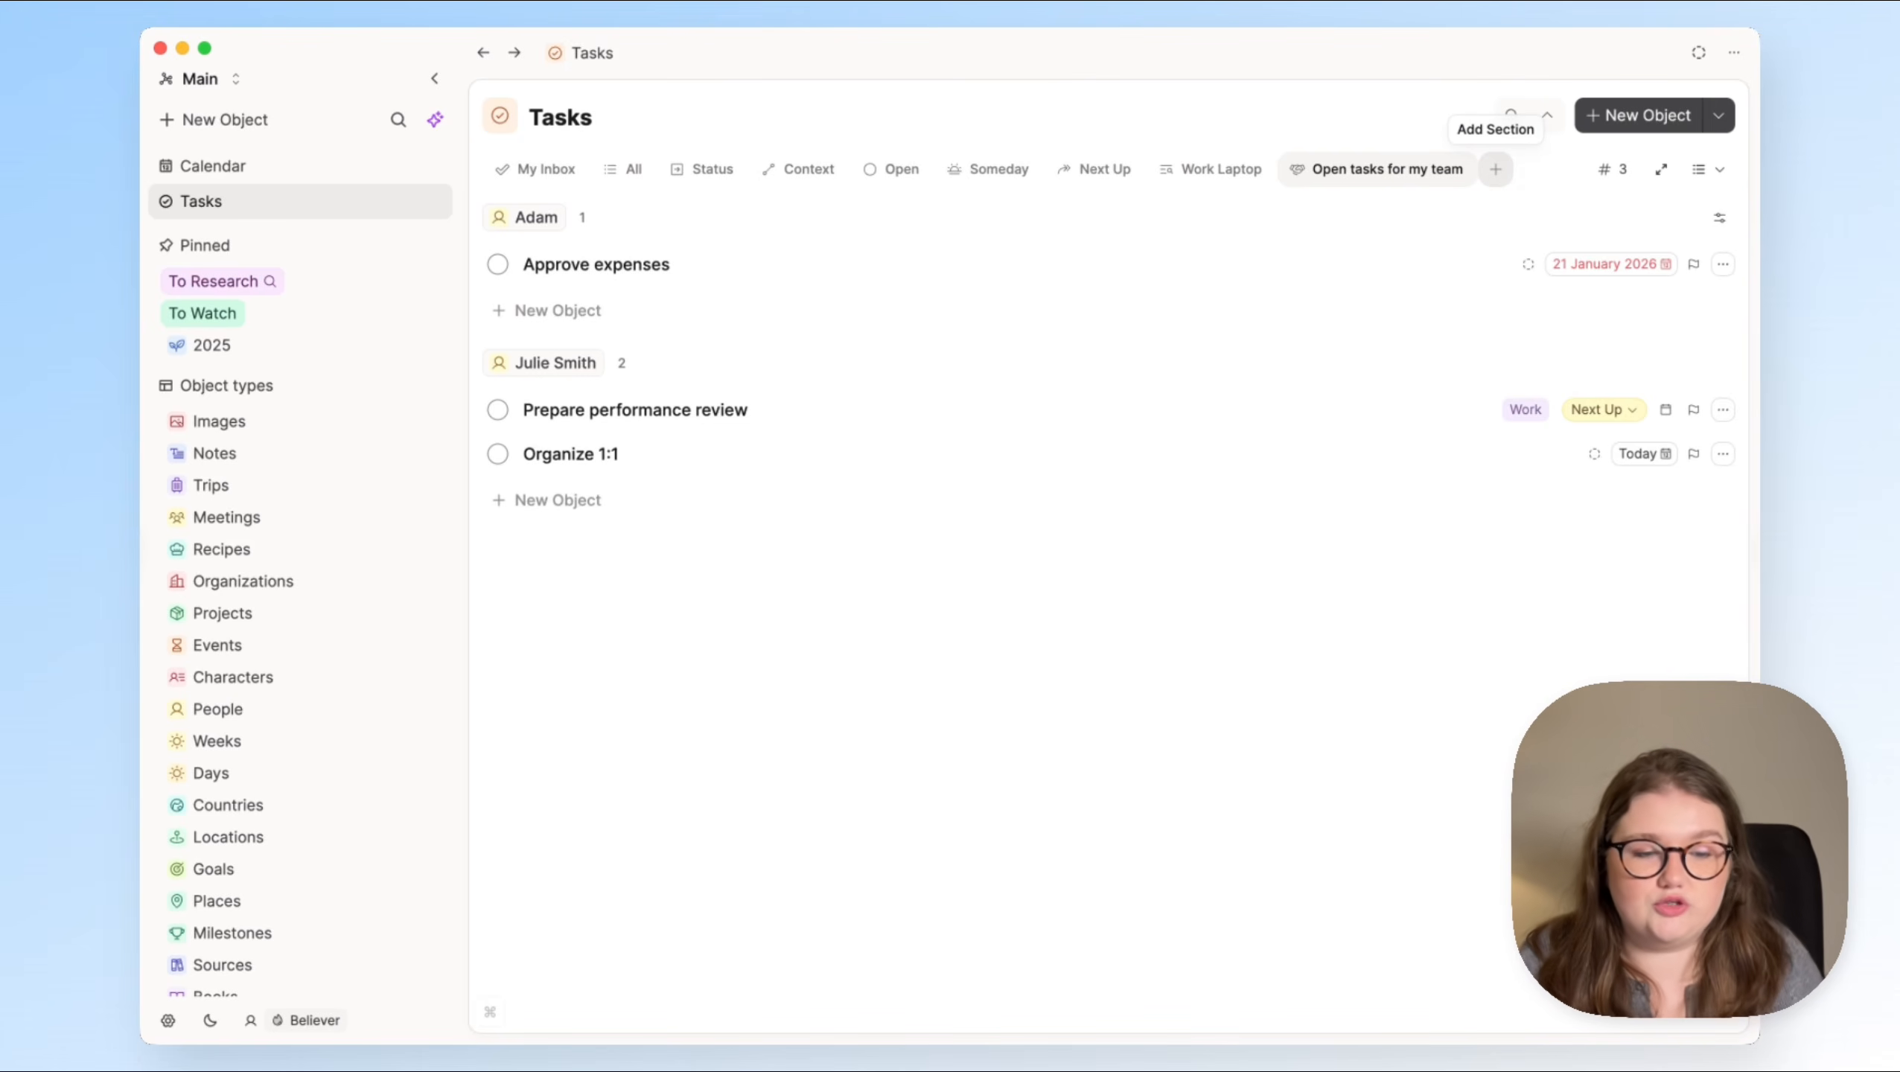
Step: Add another new query section to the Tasks page and title it "Open Project Tasks"
{"action": "left_click", "coordinate": [1510, 178]}
{"action": "left_click", "coordinate": [1549, 192]}
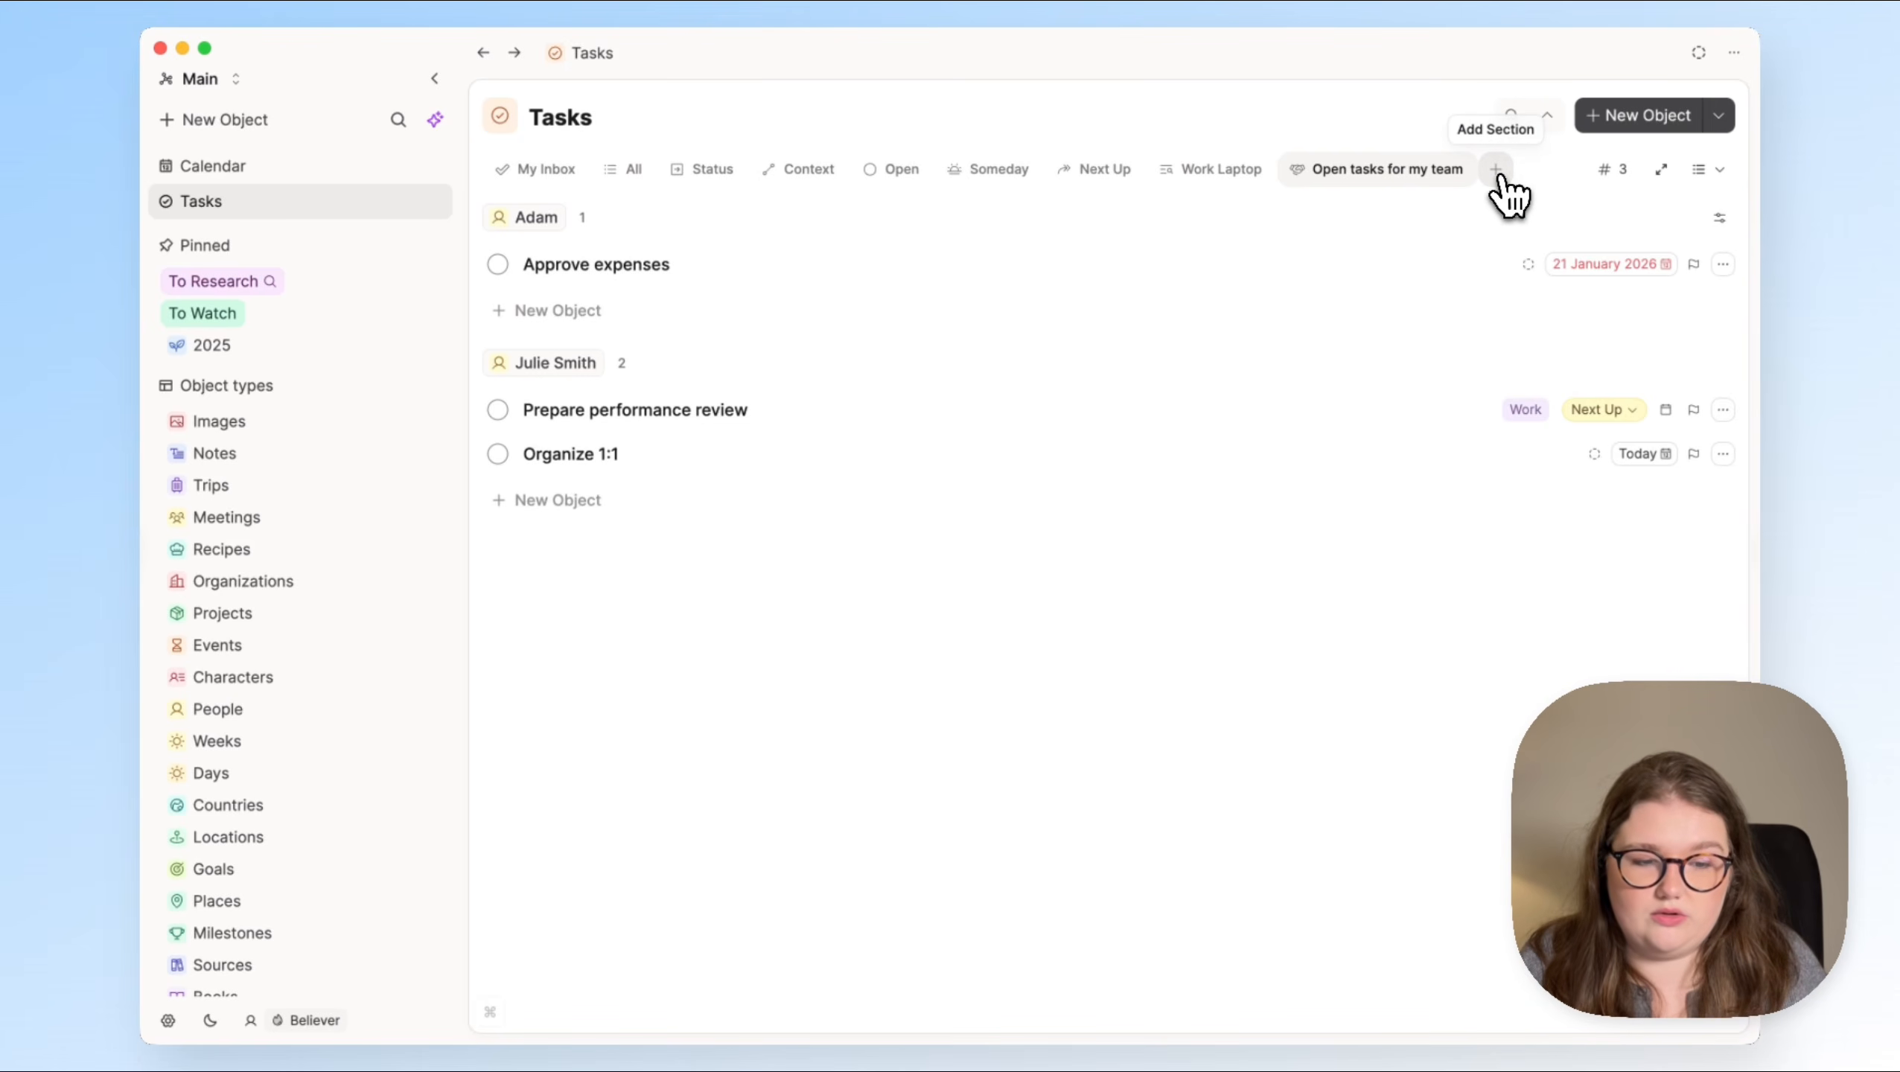
{"action": "left_click", "coordinate": [1508, 177]}
{"action": "left_click", "coordinate": [1528, 257]}
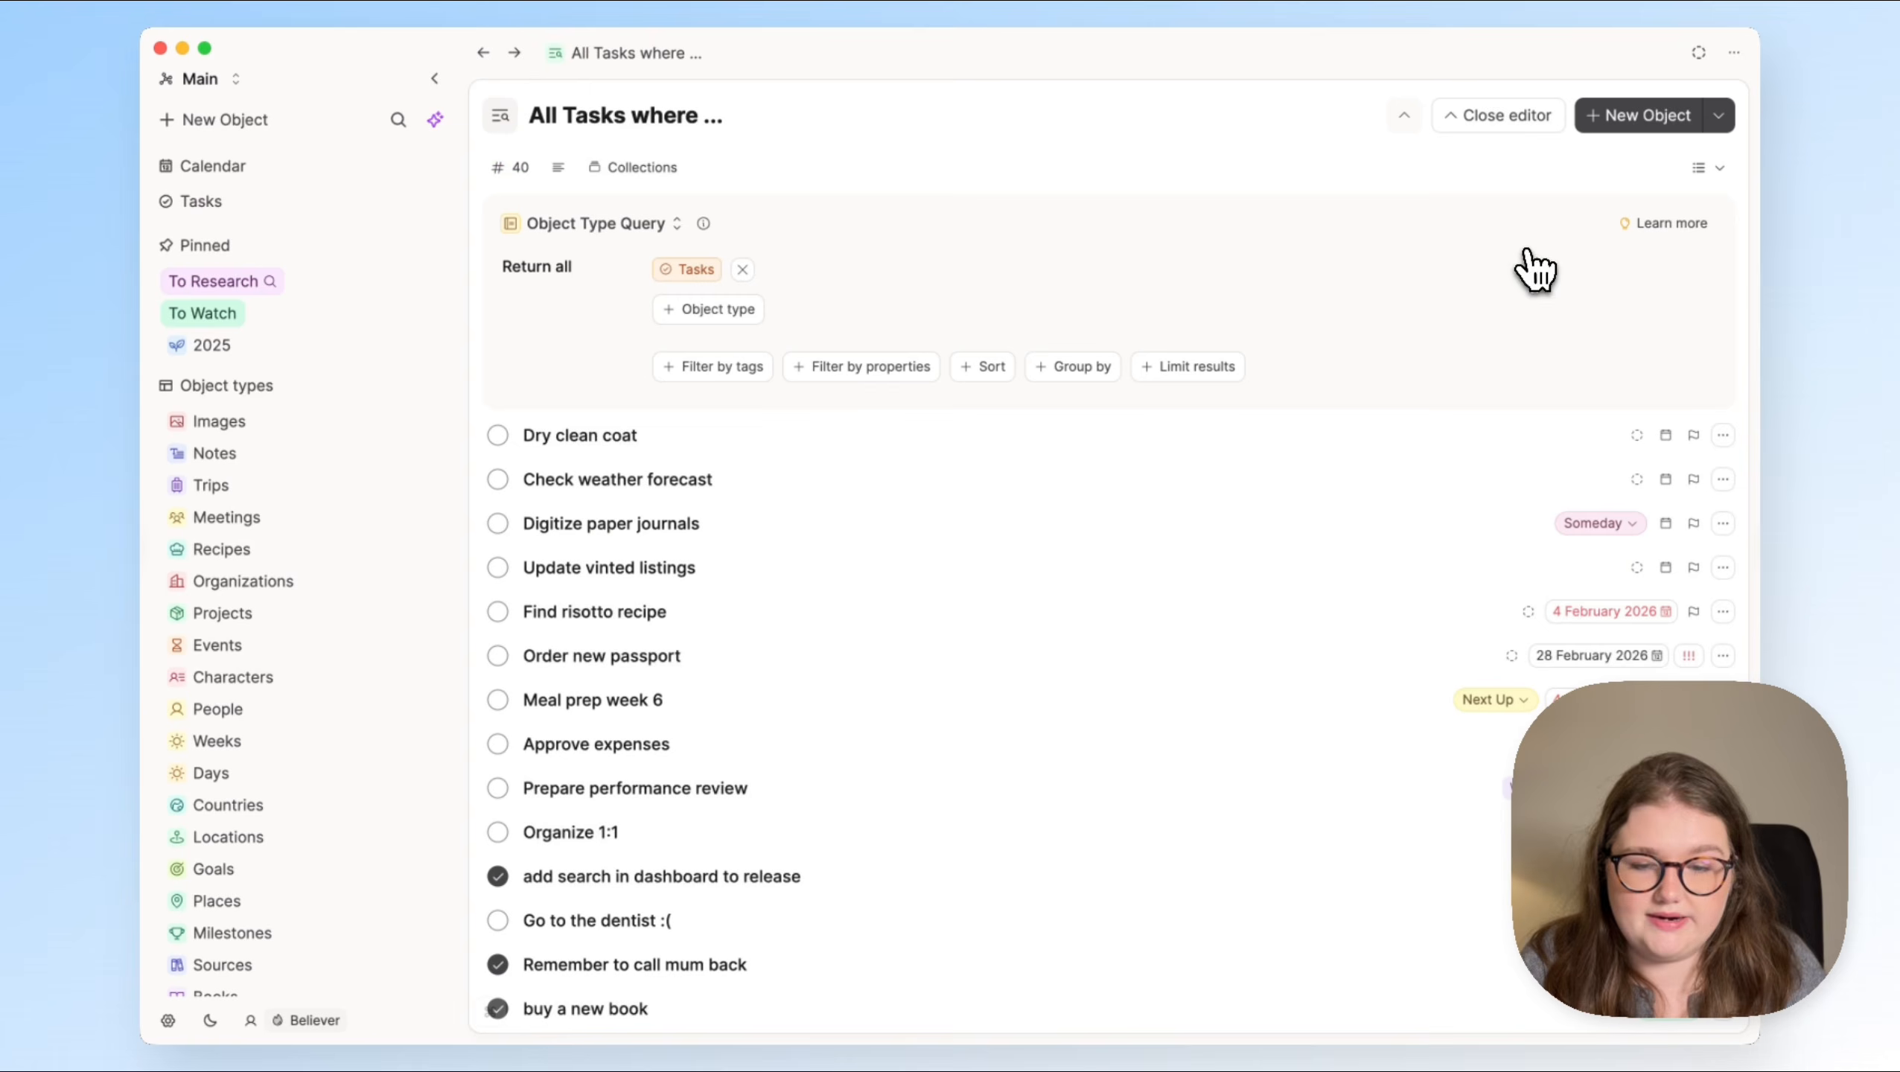
{"action": "triple_click", "coordinate": [699, 118]}
{"action": "type", "text": "Open Project"}
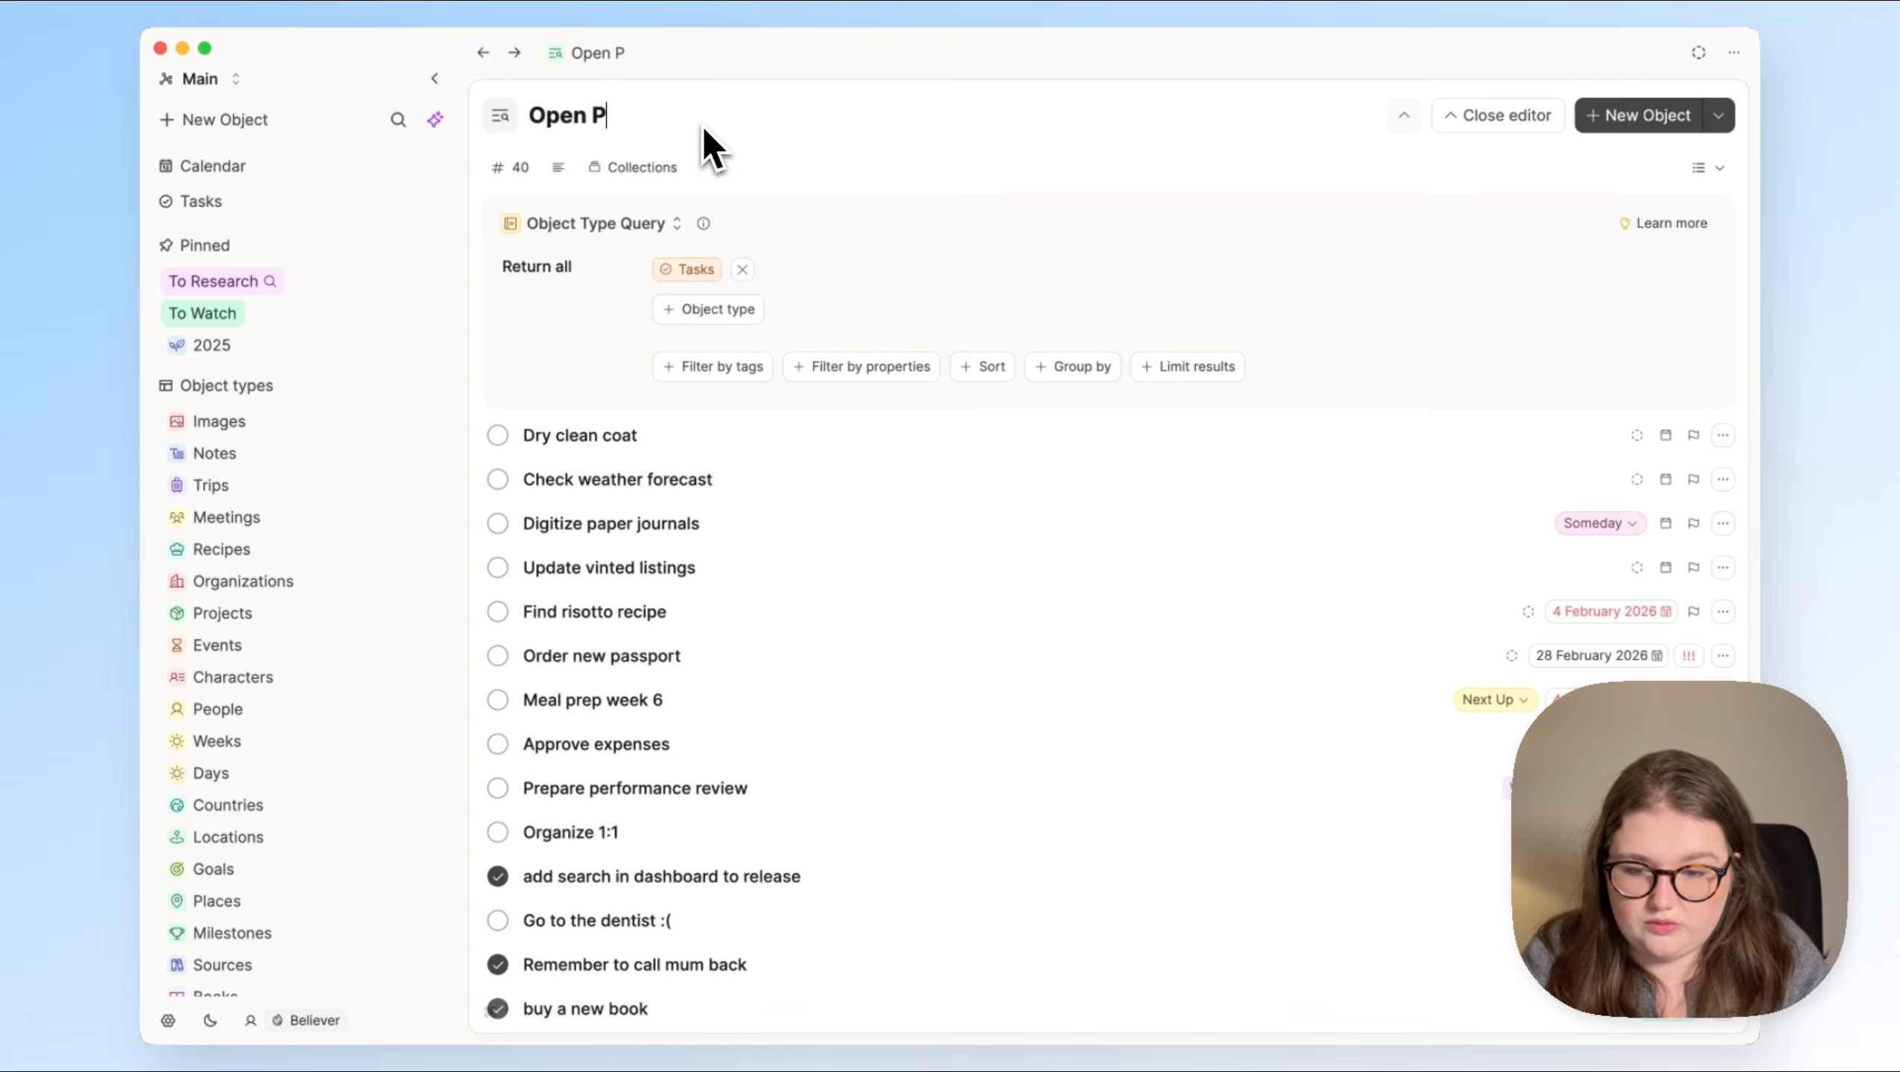
{"action": "type", "text": "Tasks"}
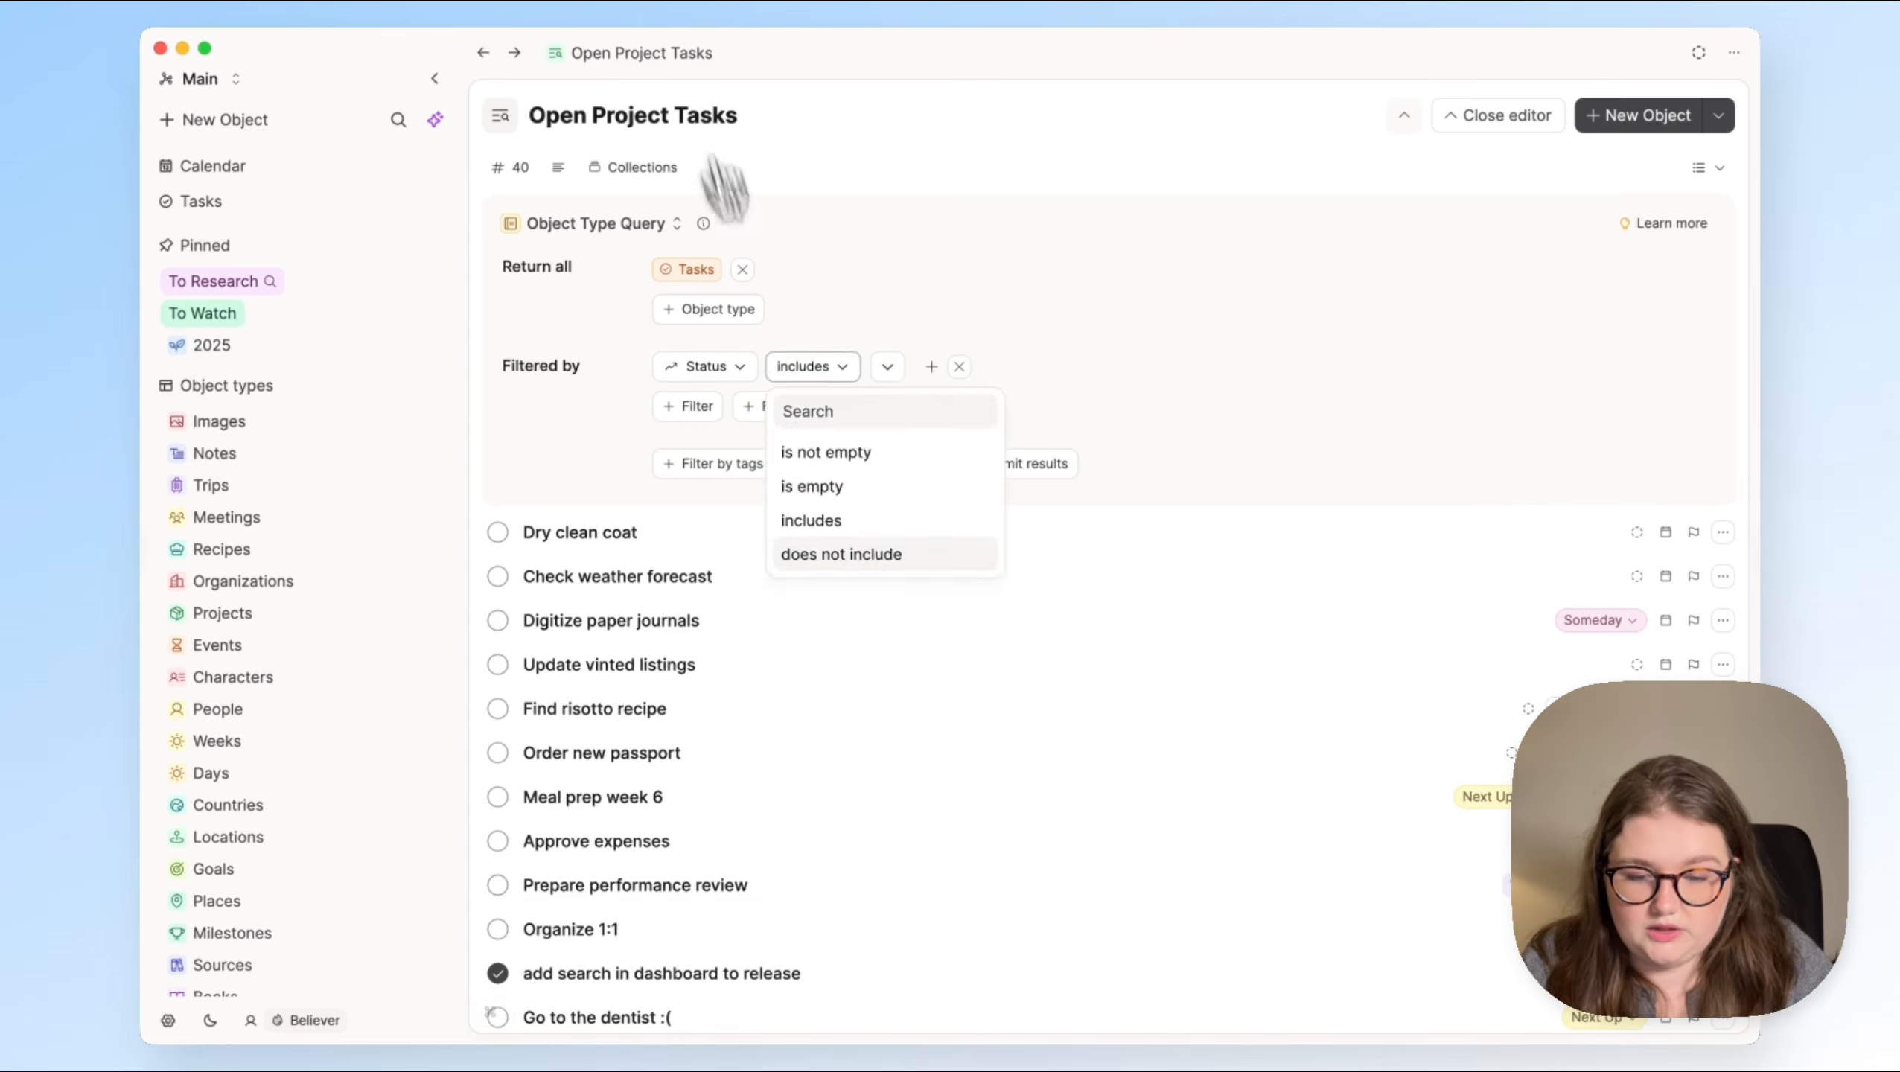
Step: Filter the Open Project Tasks query to tasks whose Status does not include Done
{"action": "left_click", "coordinate": [833, 551]}
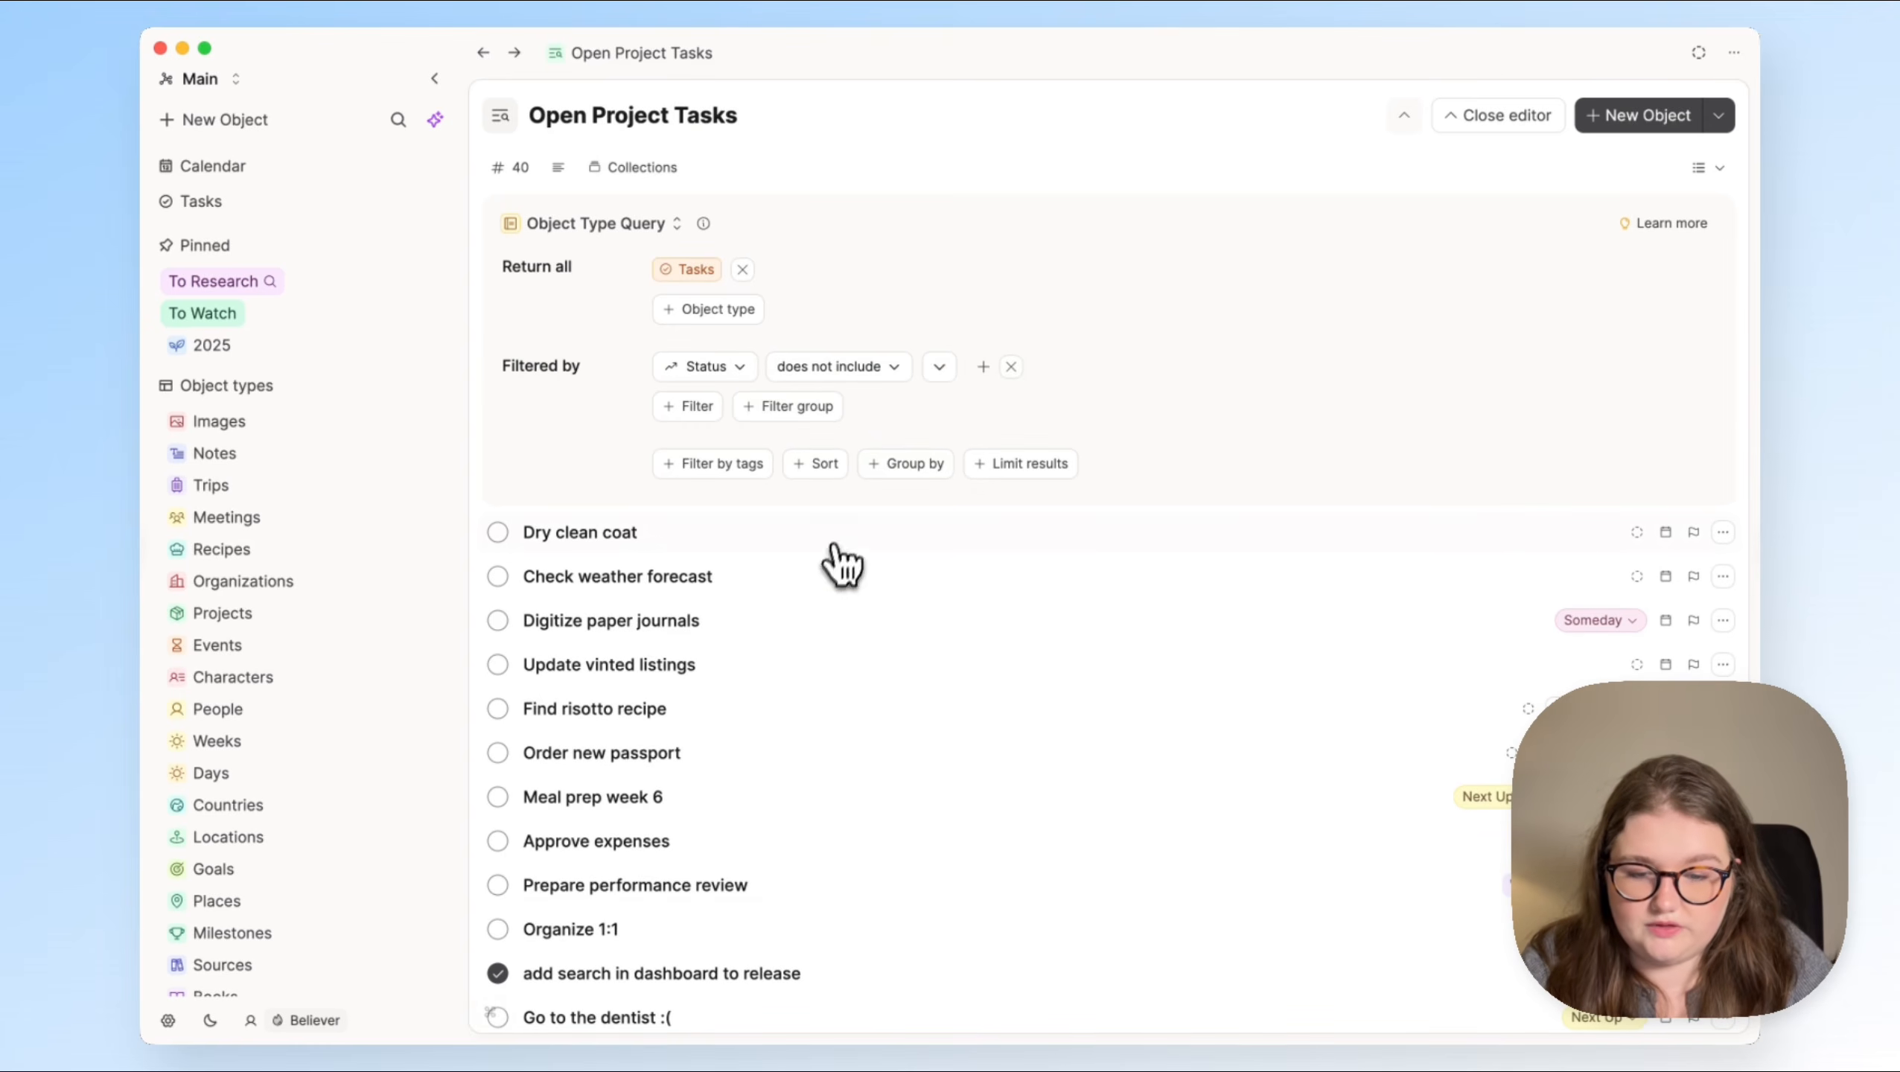
{"action": "left_click", "coordinate": [939, 367]}
{"action": "left_click", "coordinate": [863, 624]}
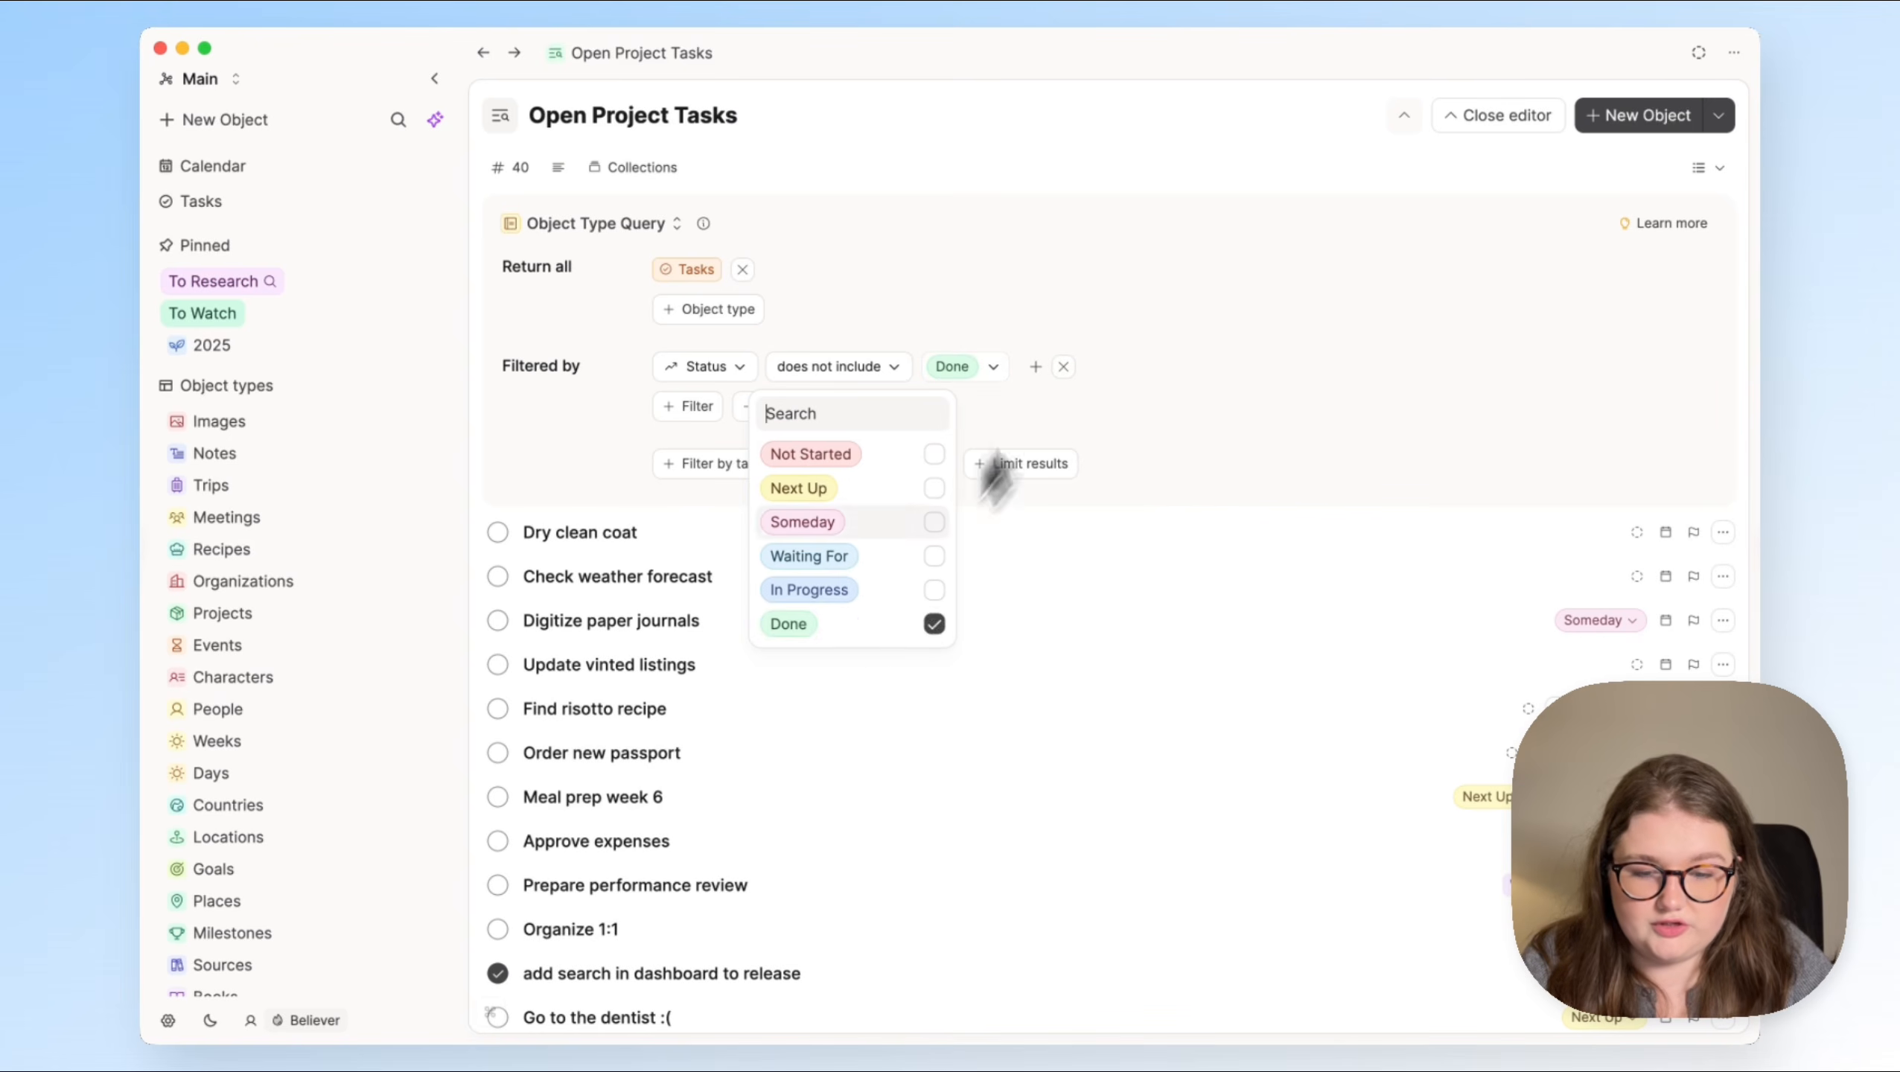
{"action": "left_click", "coordinate": [1112, 292]}
Step: Add a second filter requiring Backlink objects to include Renovate Kitchen and Capacities Offsite Prep
{"action": "left_click", "coordinate": [701, 410]}
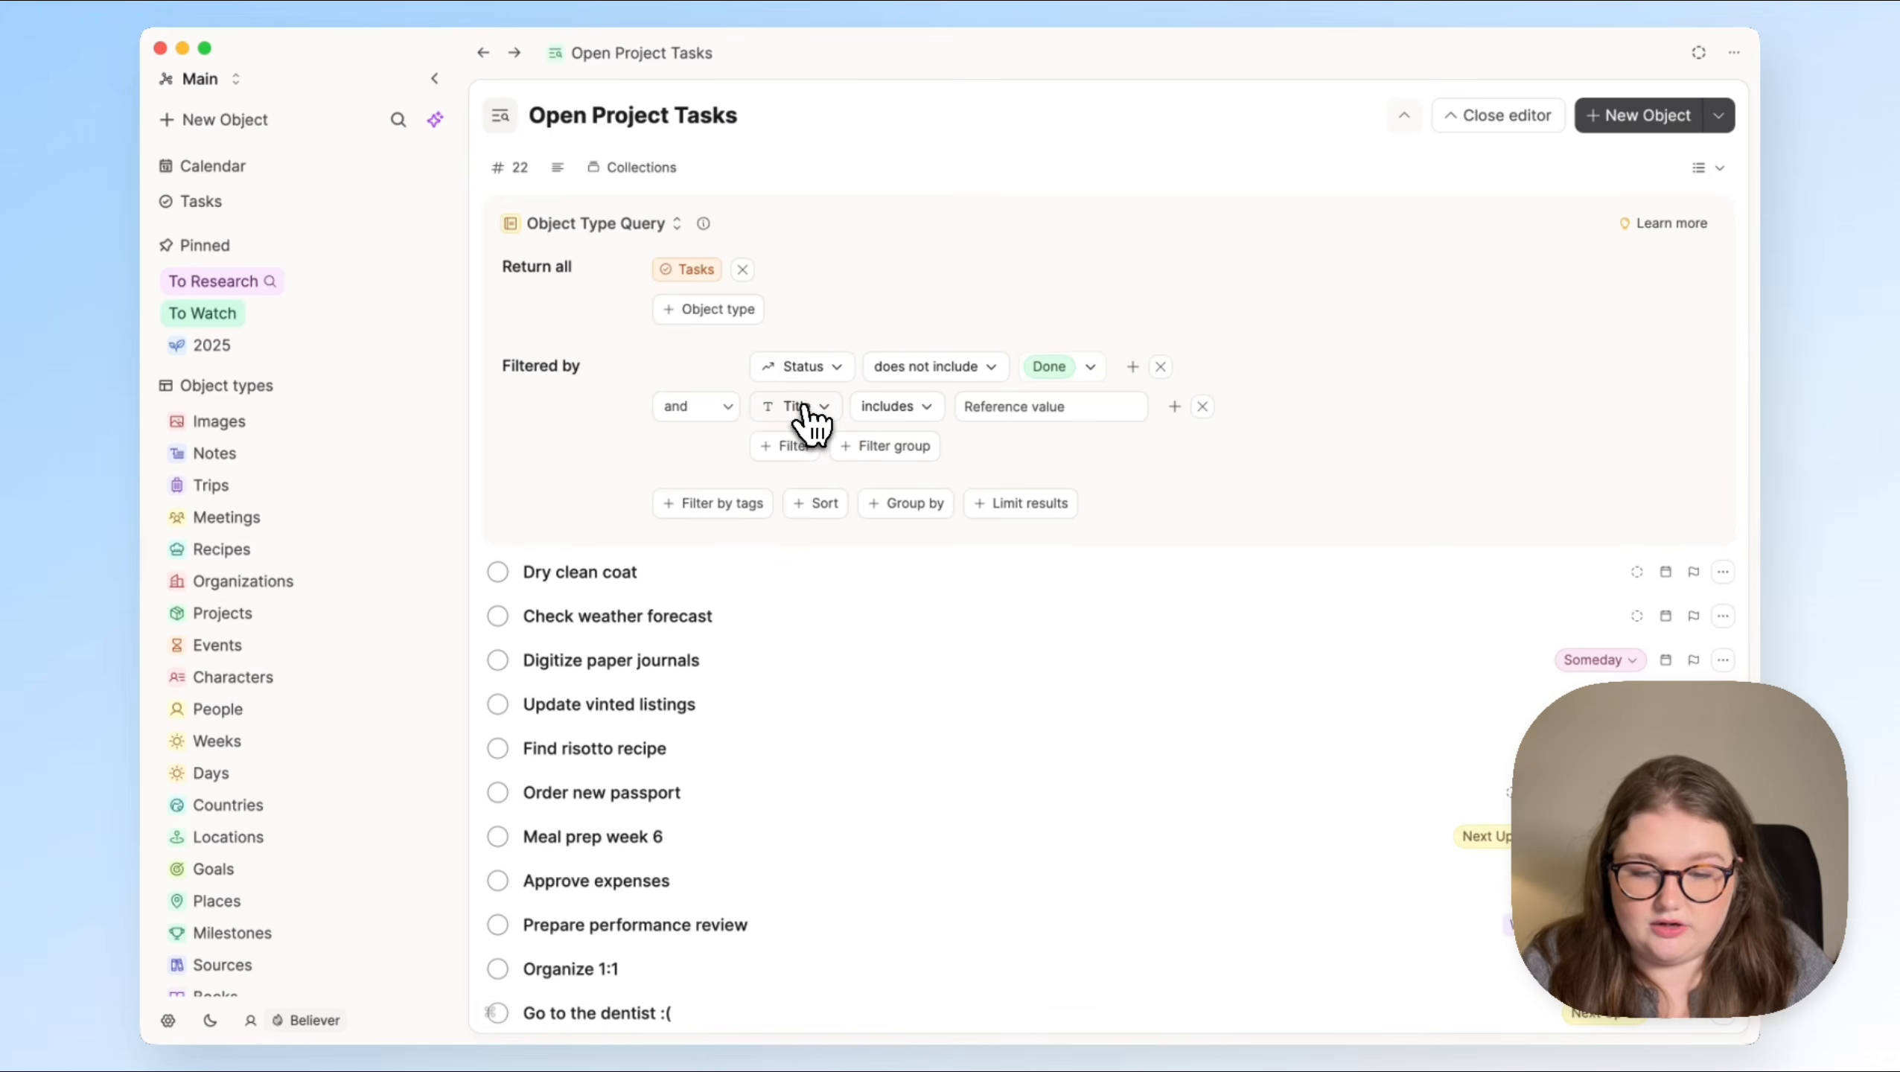
{"action": "left_click", "coordinate": [797, 410]}
{"action": "left_click", "coordinate": [879, 662]}
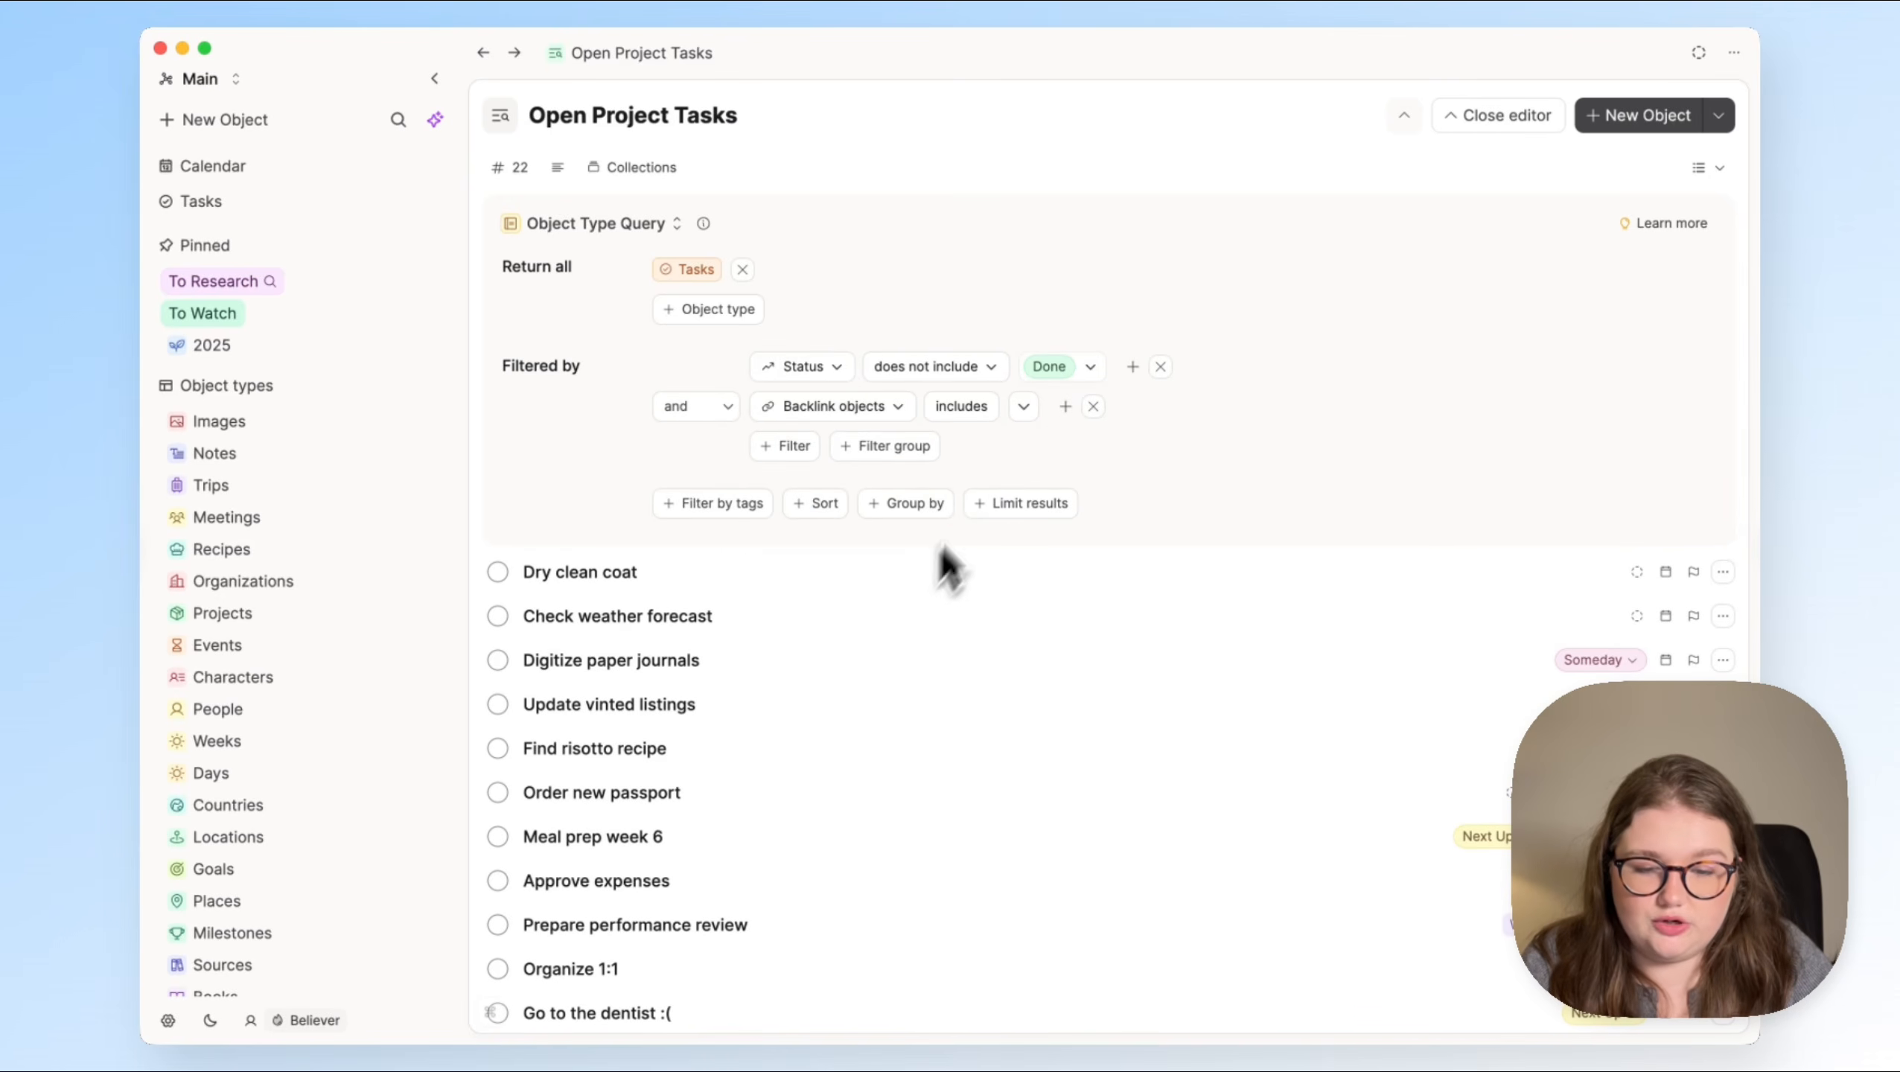
{"action": "left_click", "coordinate": [1024, 409]}
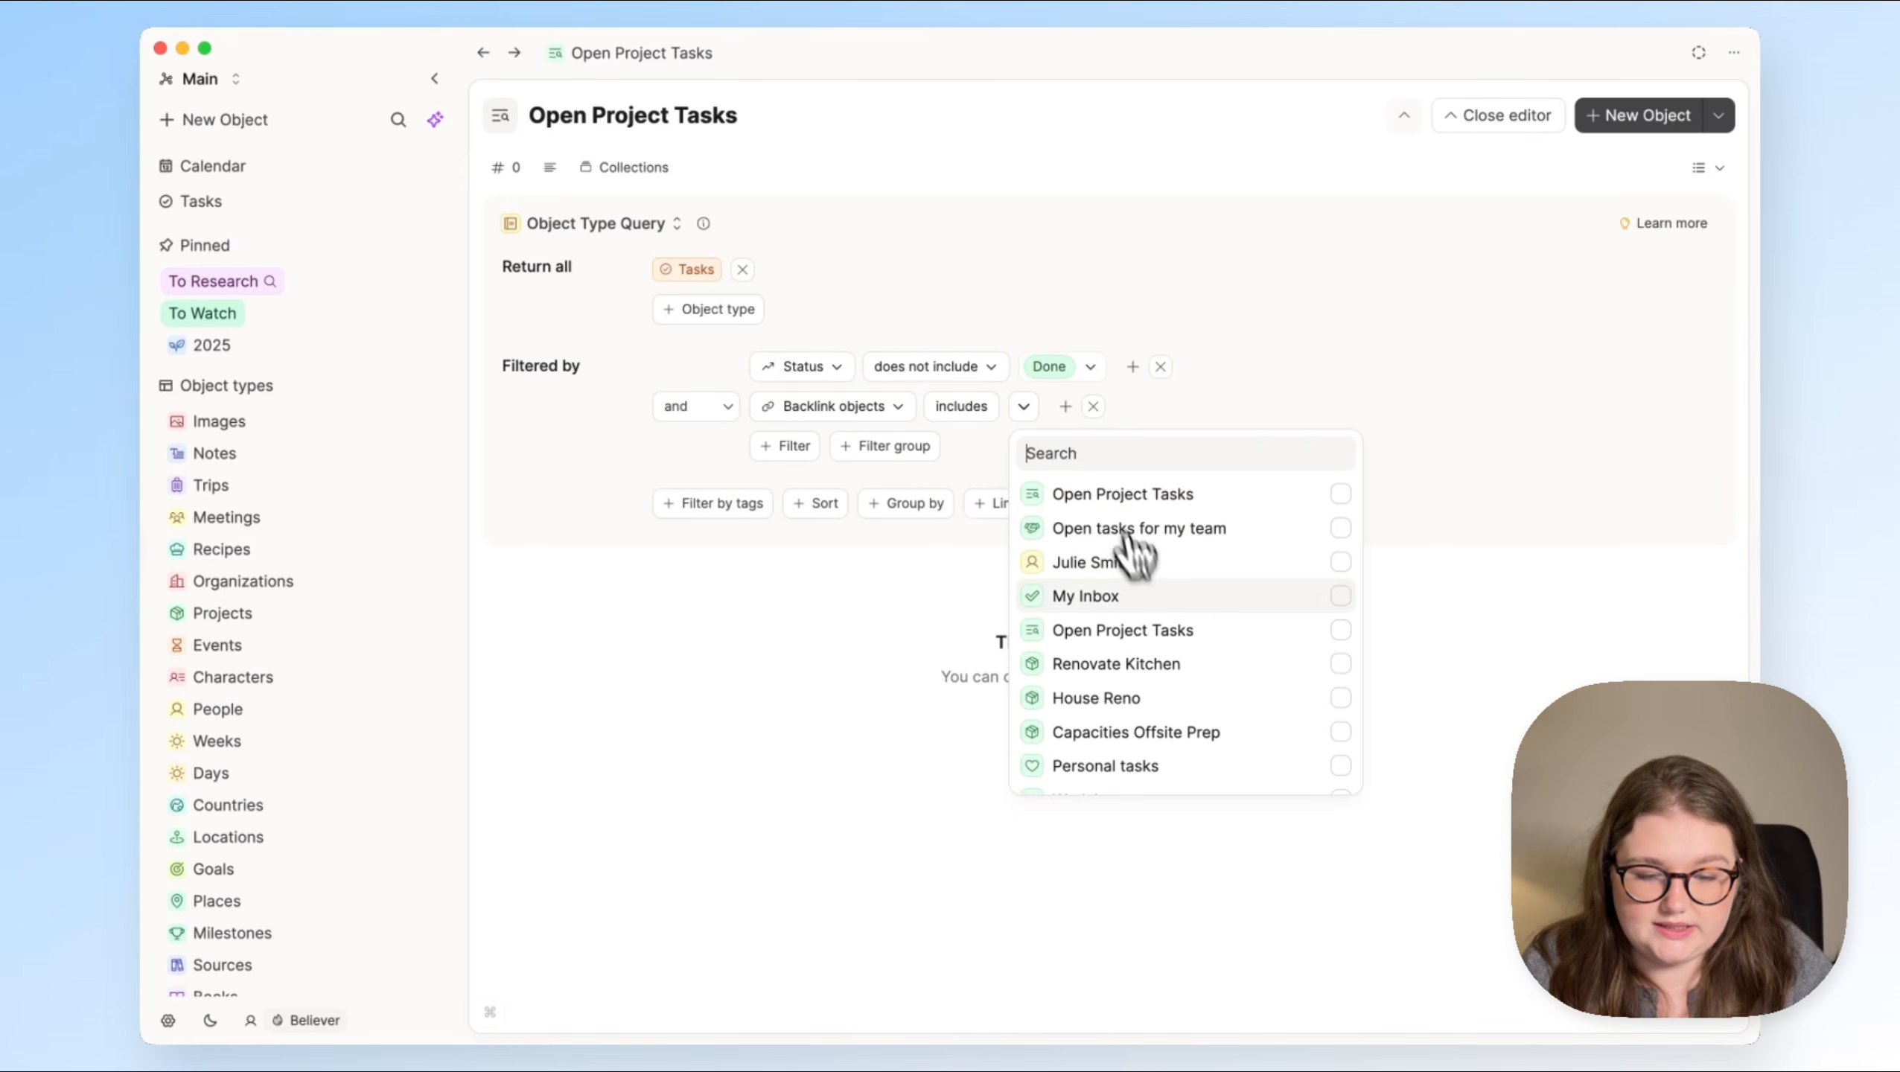
{"action": "left_click", "coordinate": [1159, 663]}
{"action": "left_click", "coordinate": [1176, 414]}
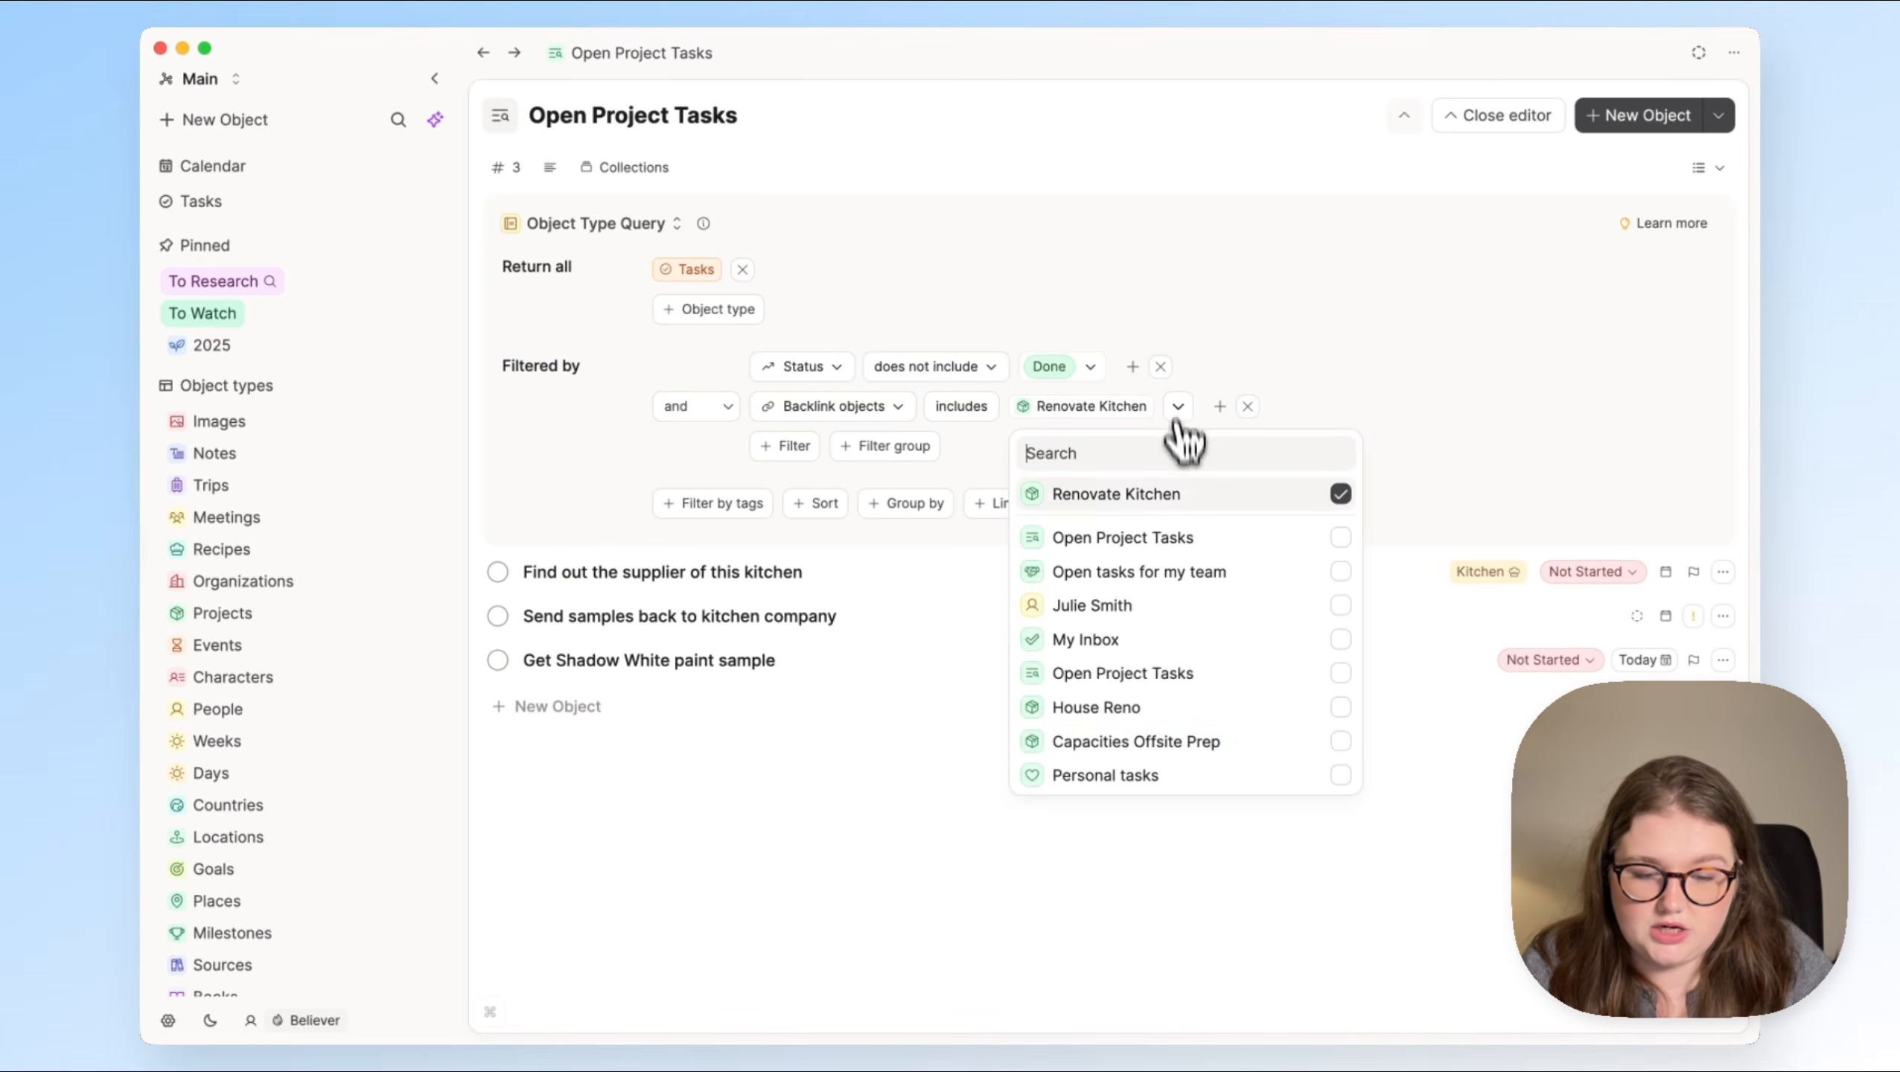
{"action": "left_click", "coordinate": [1192, 746]}
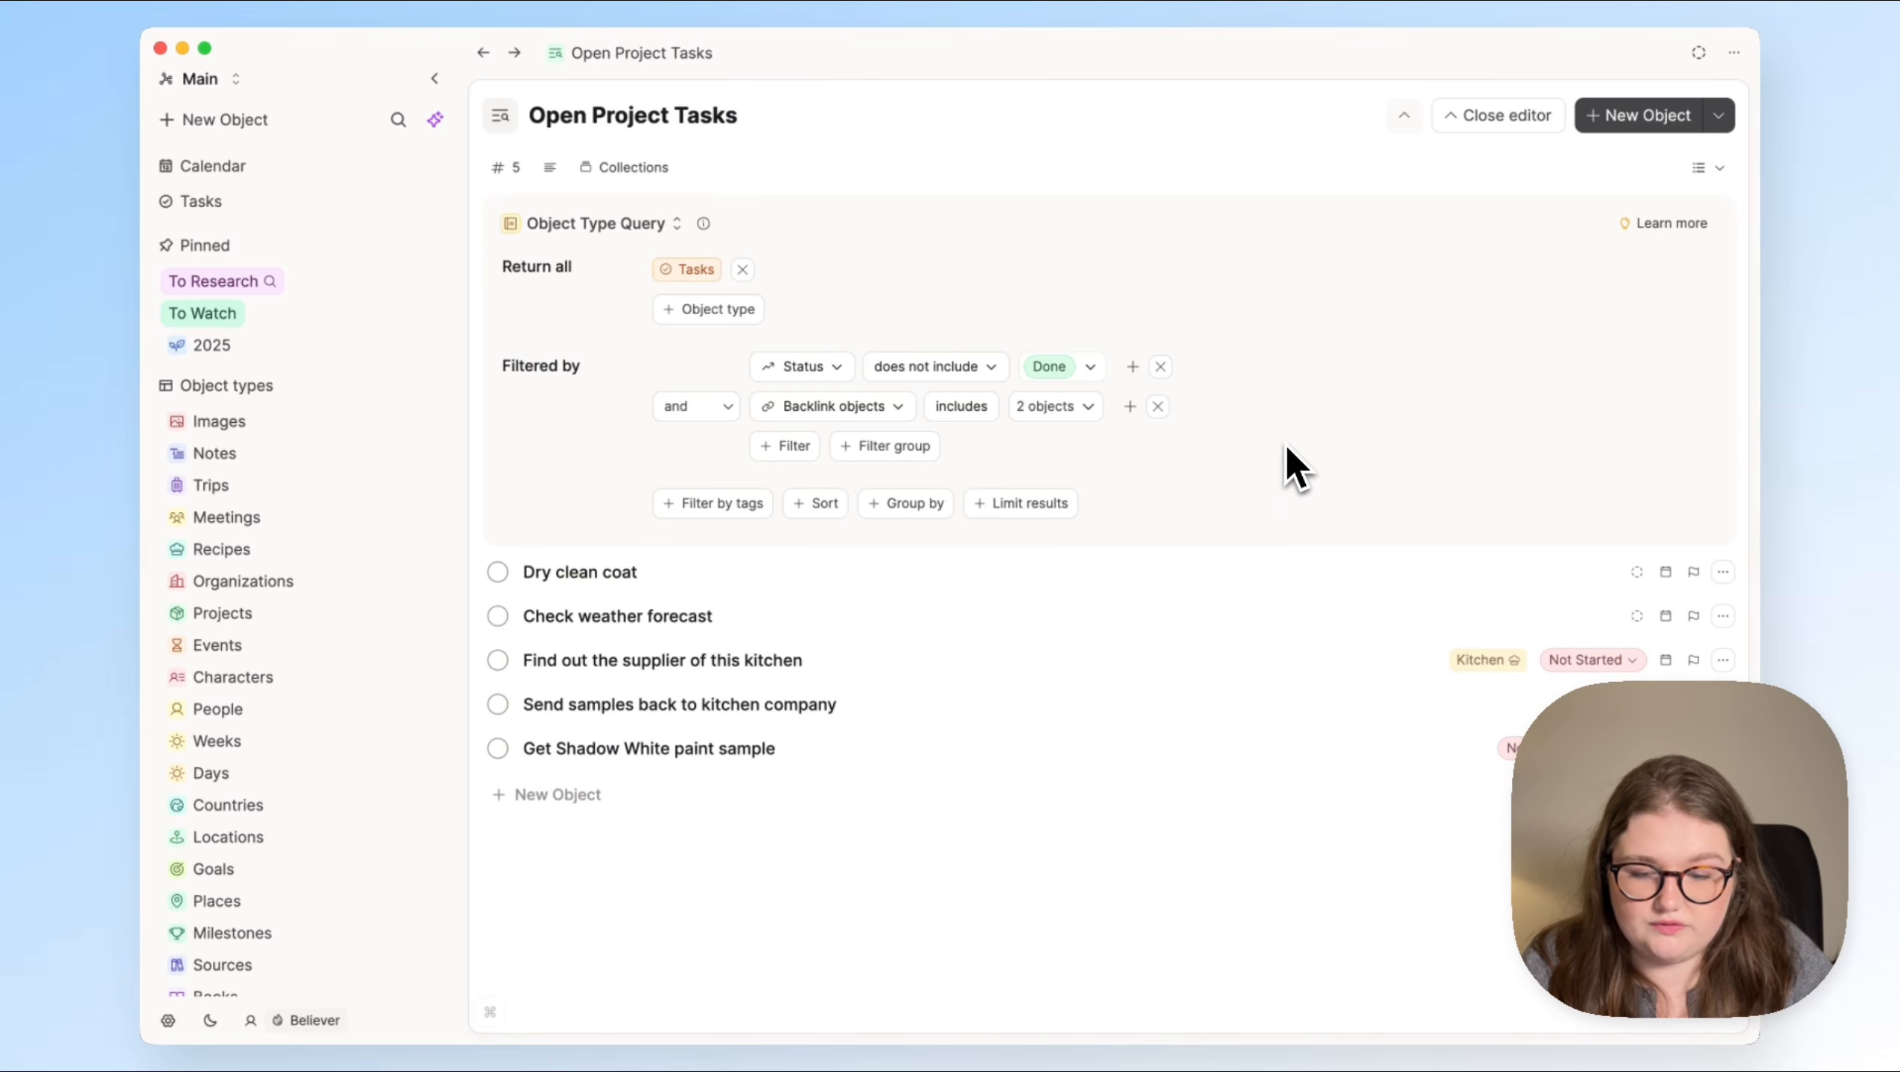
Step: Group the Open Project Tasks query by Backlink objects and close the query editor
{"action": "left_click", "coordinate": [900, 505]}
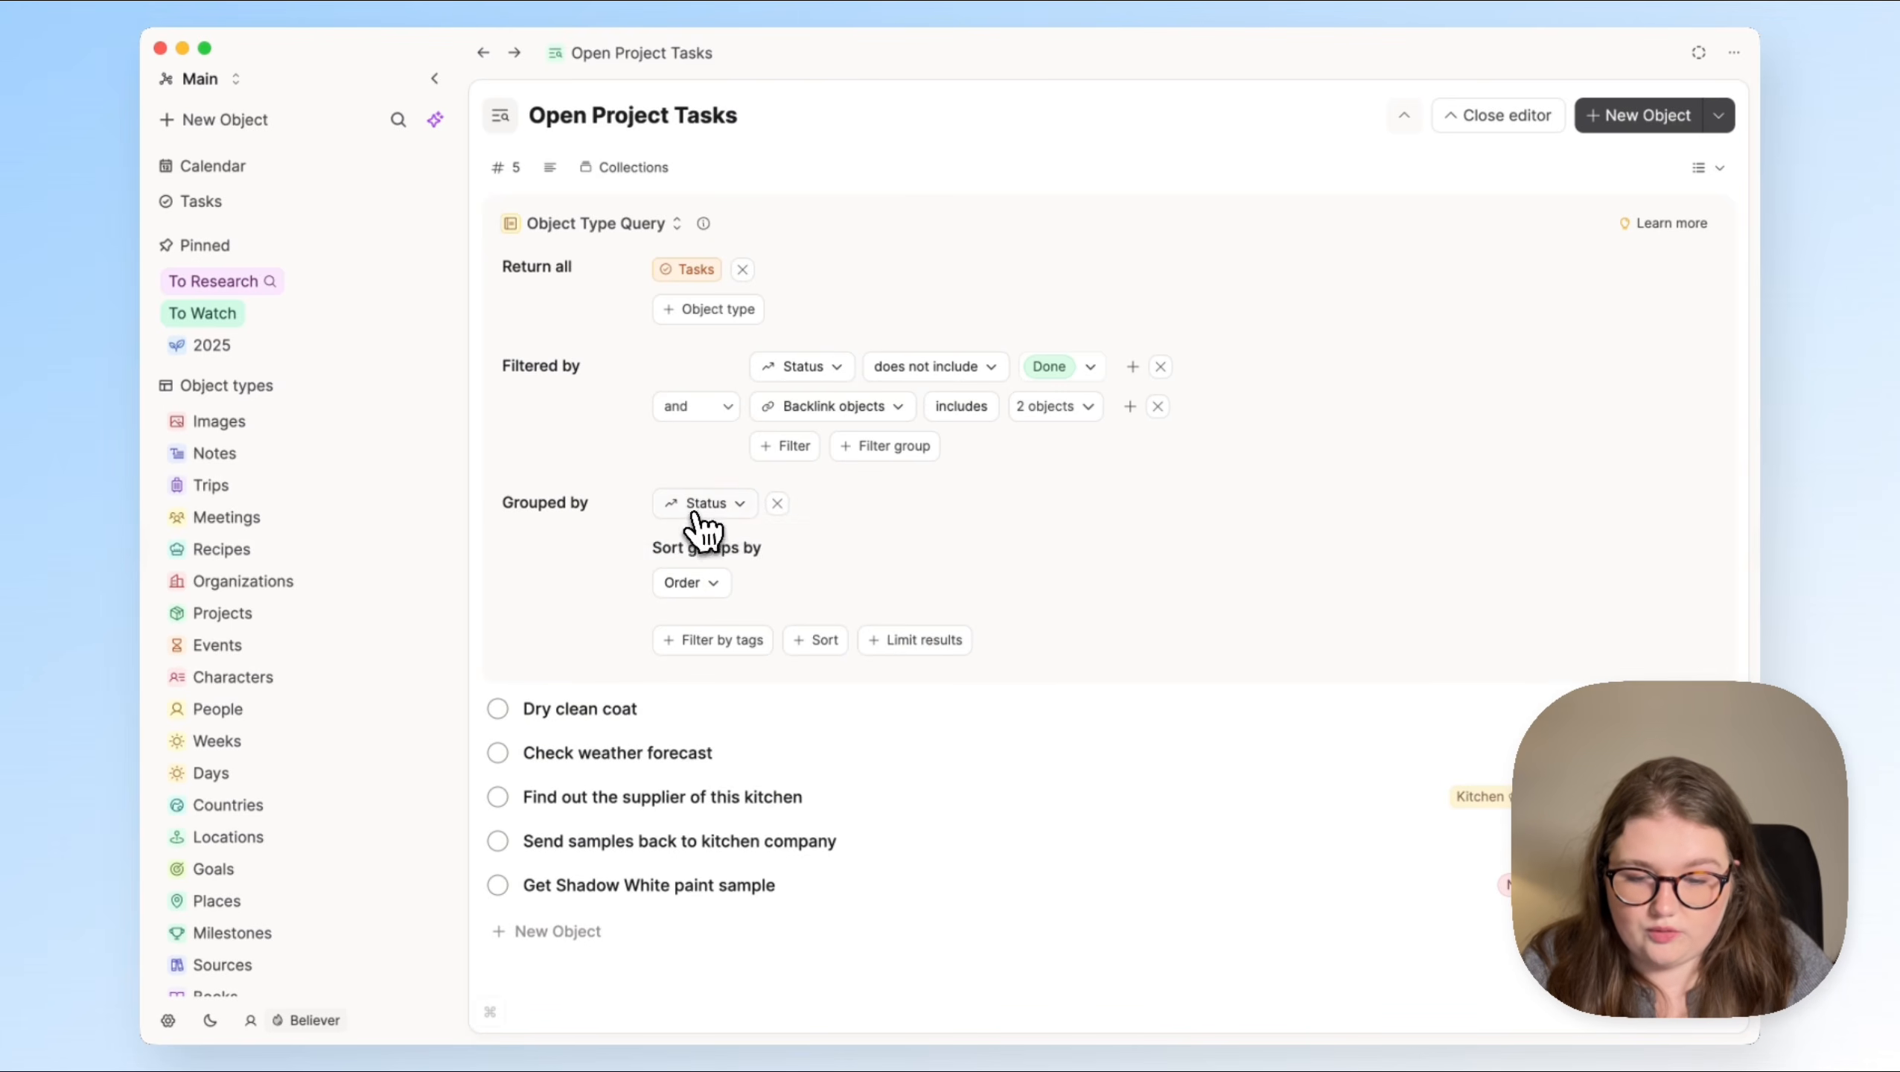
{"action": "left_click", "coordinate": [702, 505]}
{"action": "left_click", "coordinate": [794, 768]}
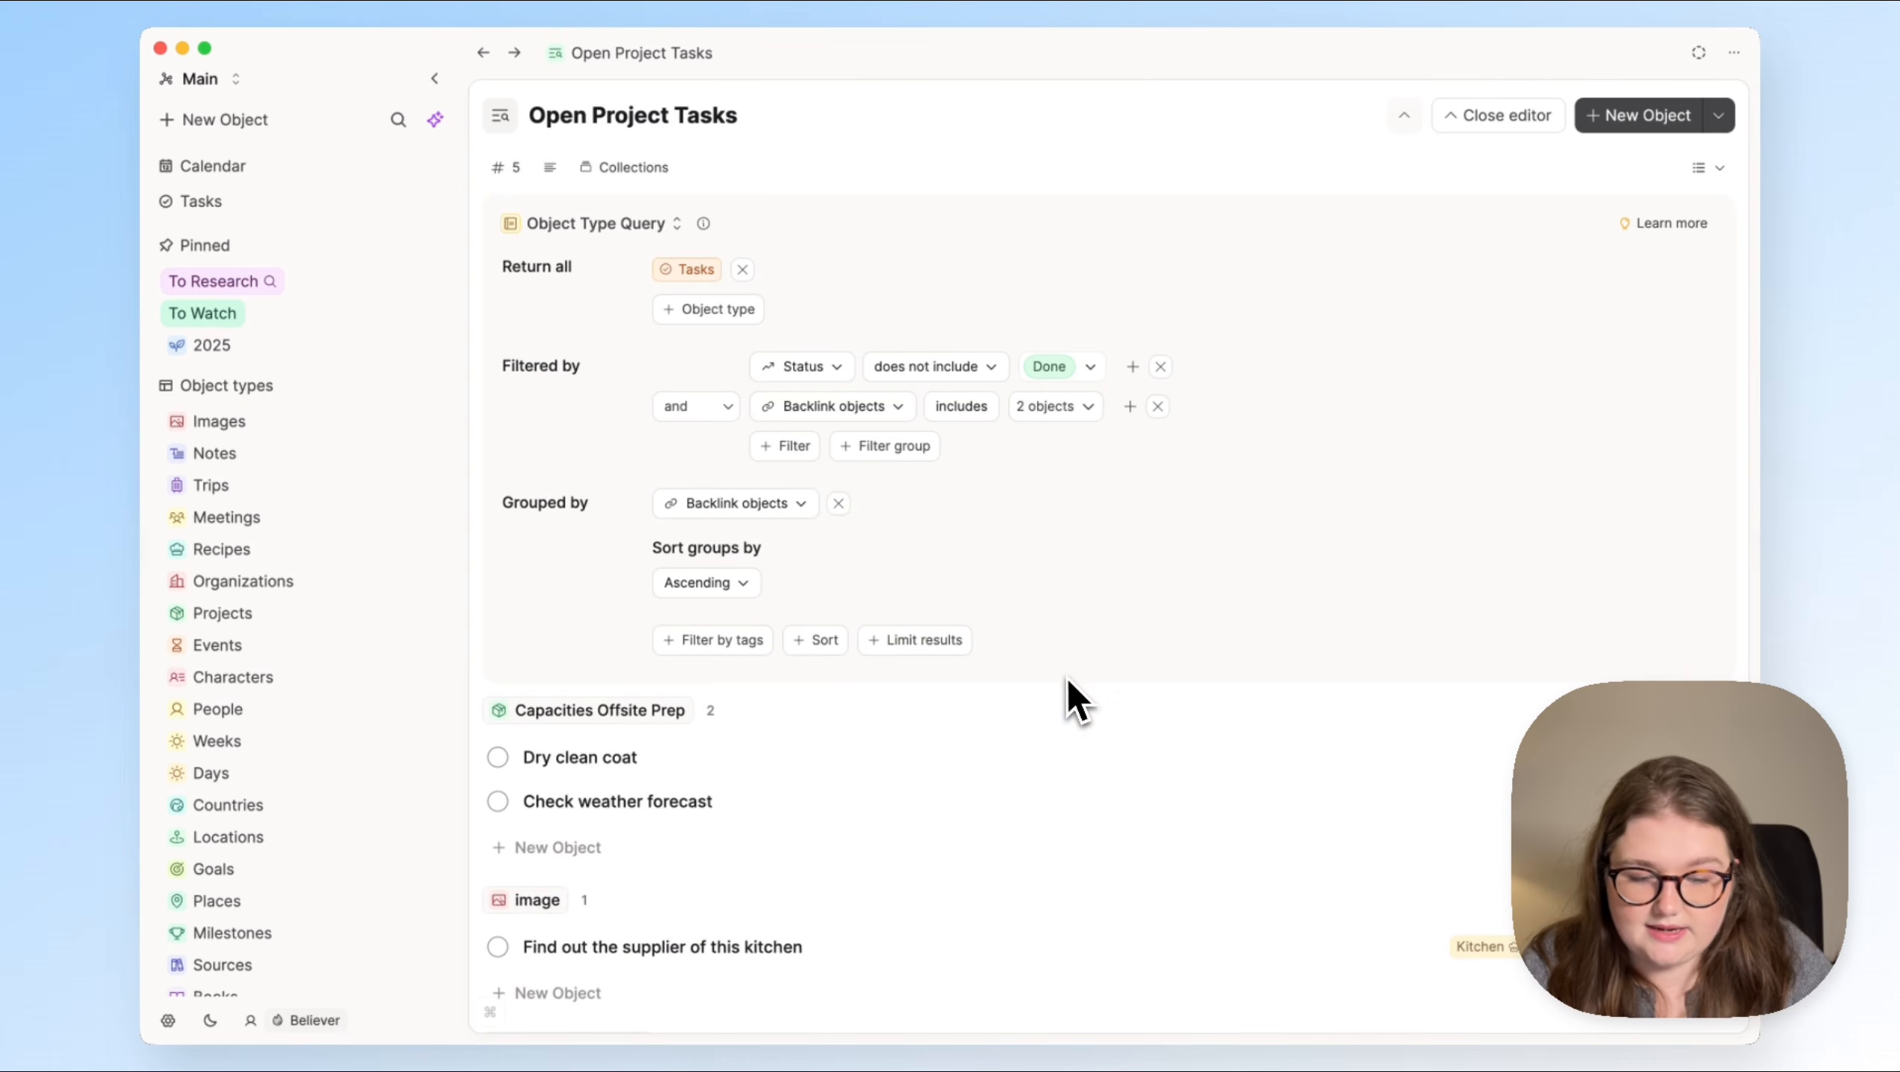
{"action": "left_click", "coordinate": [1548, 120]}
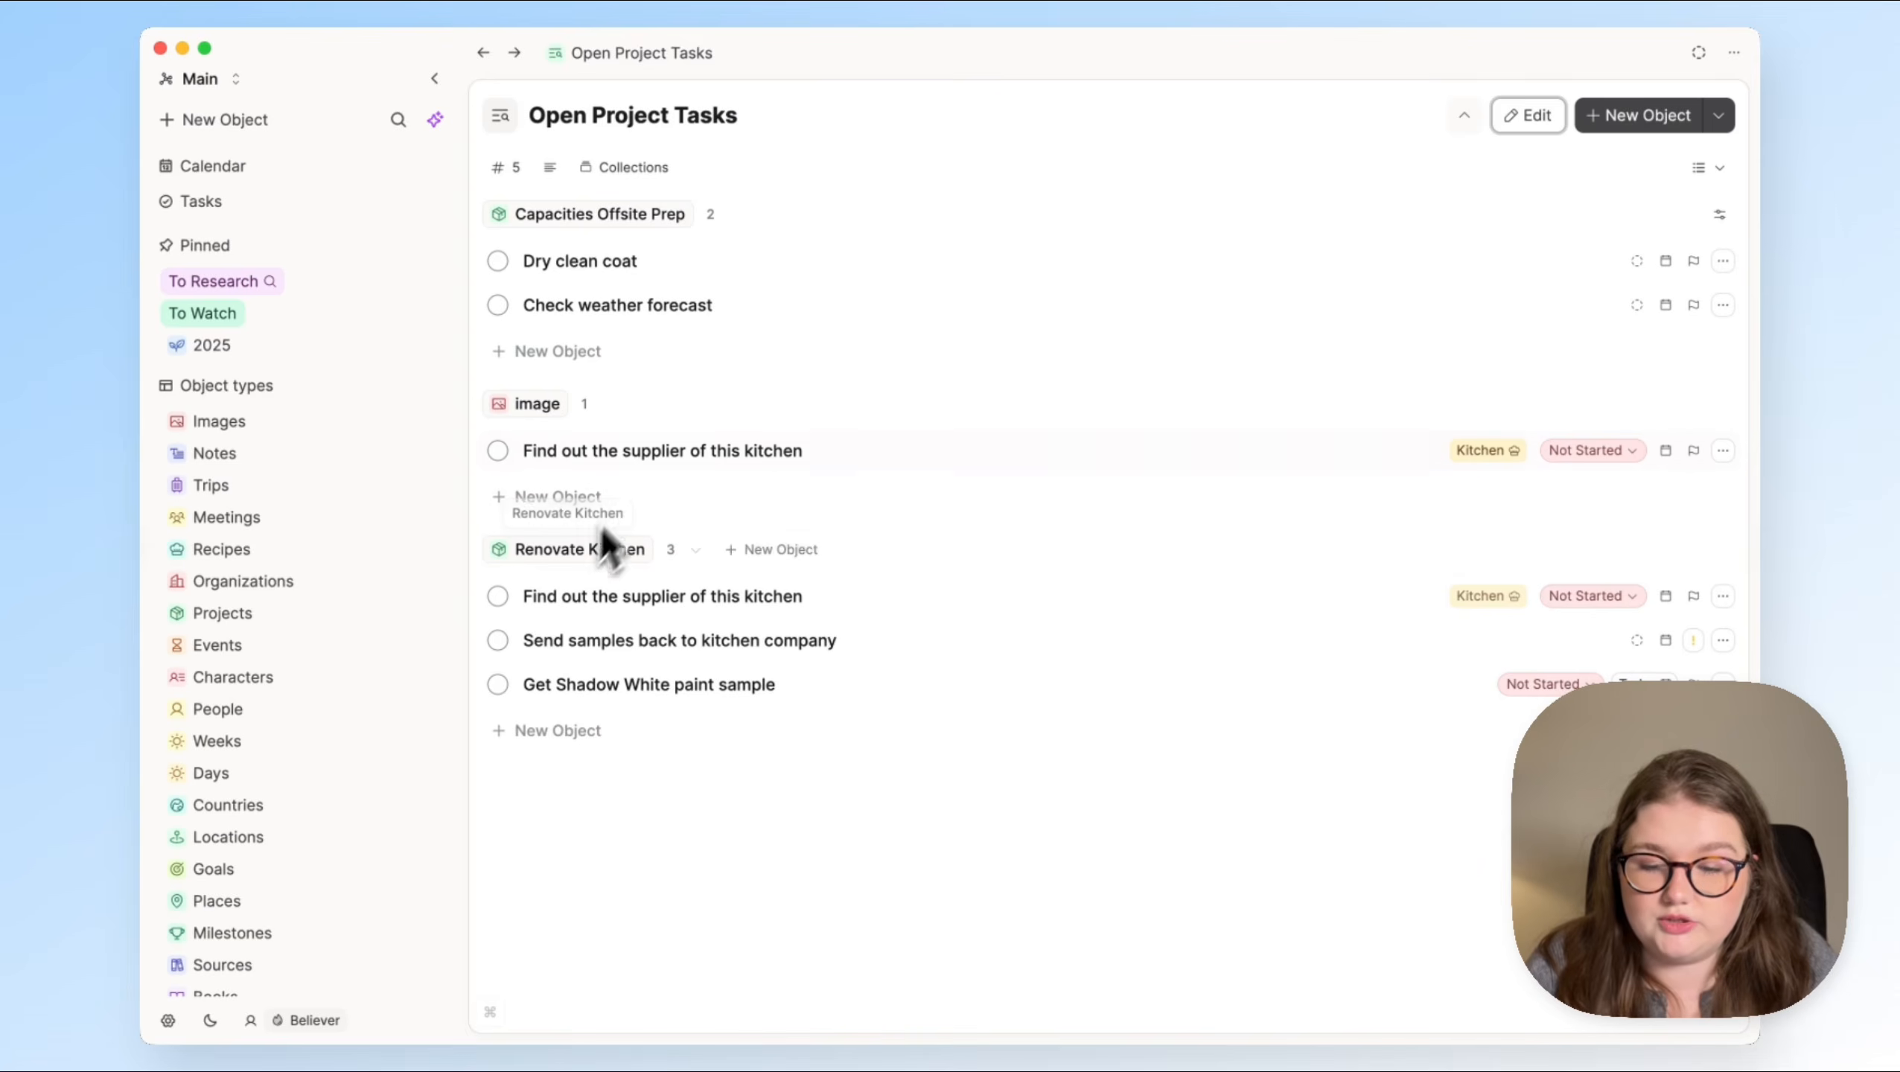
Step: Return to the Tasks page and look at the grouped tasks in the Open Project Tasks section
{"action": "left_click", "coordinate": [677, 453]}
{"action": "left_click", "coordinate": [259, 201]}
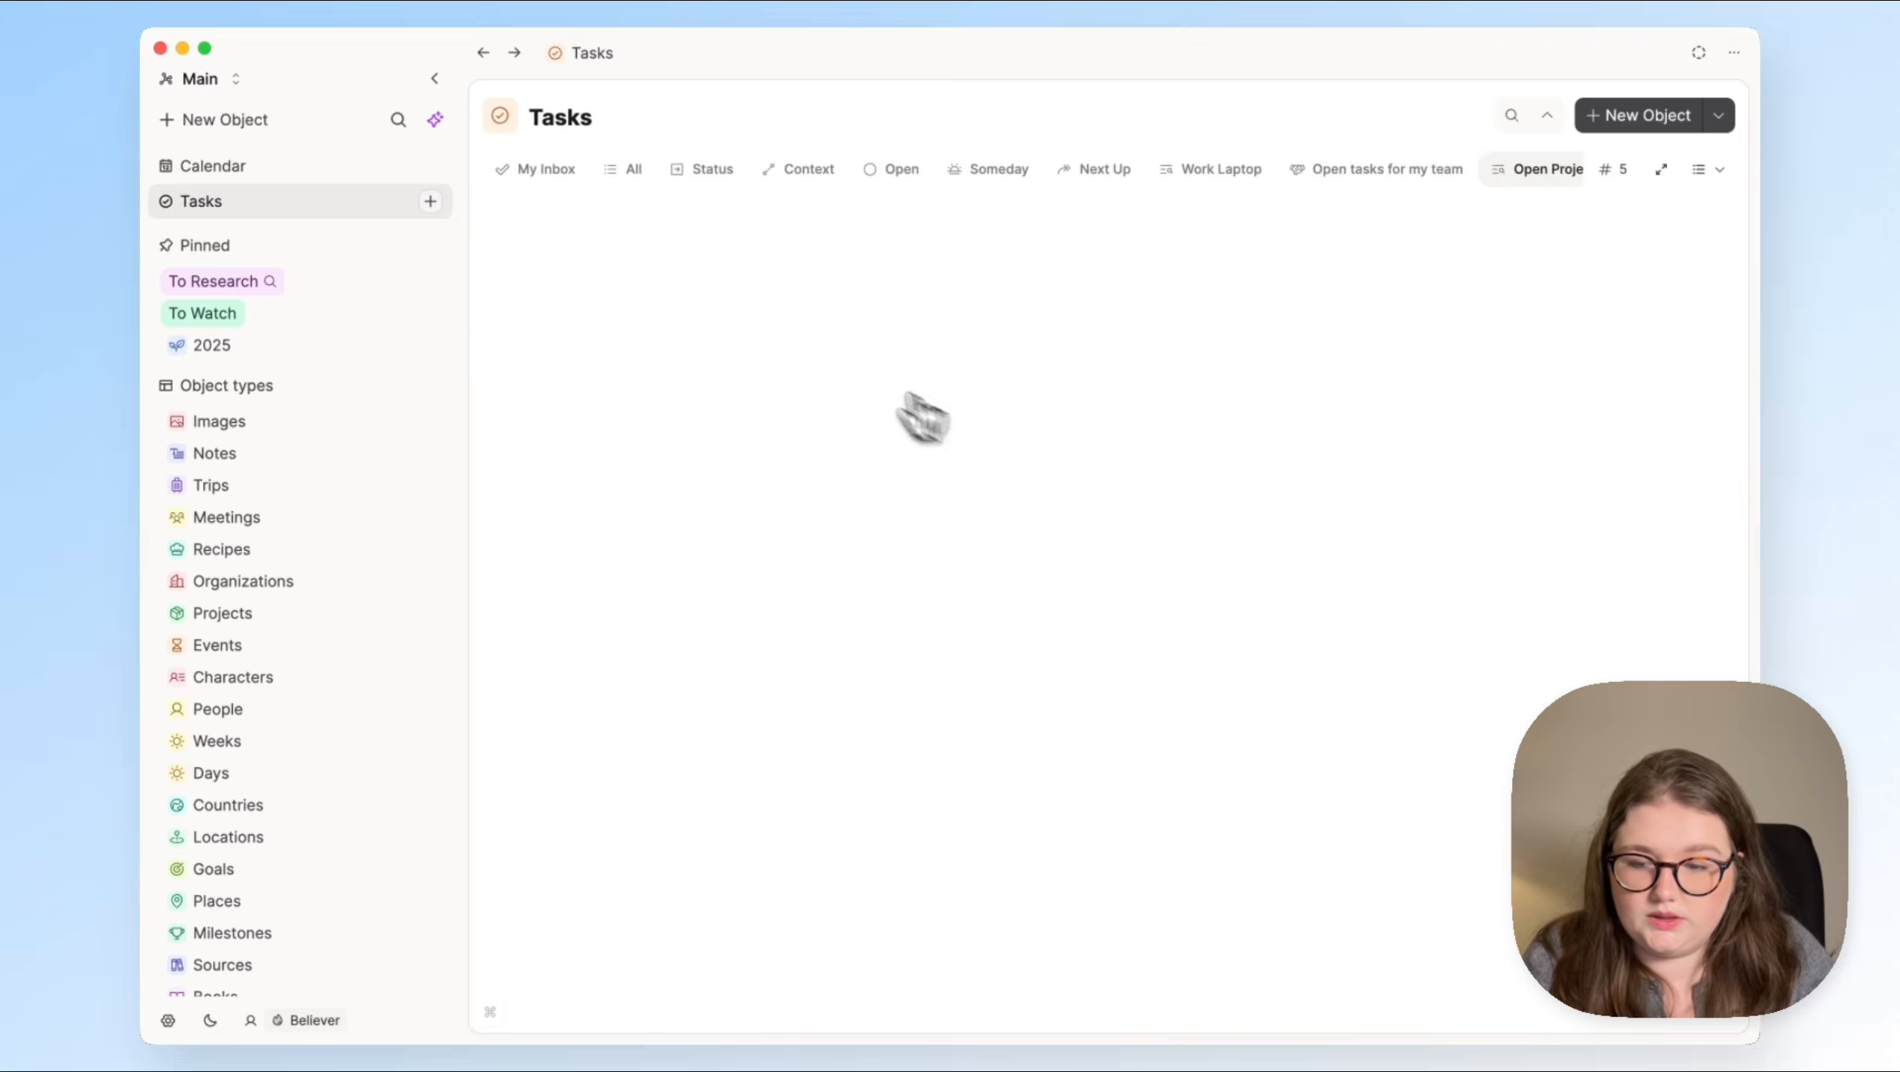
{"action": "left_click", "coordinate": [1483, 174]}
{"action": "scroll", "coordinate": [1483, 175], "scroll_direction": "right", "scroll_amount": 1}
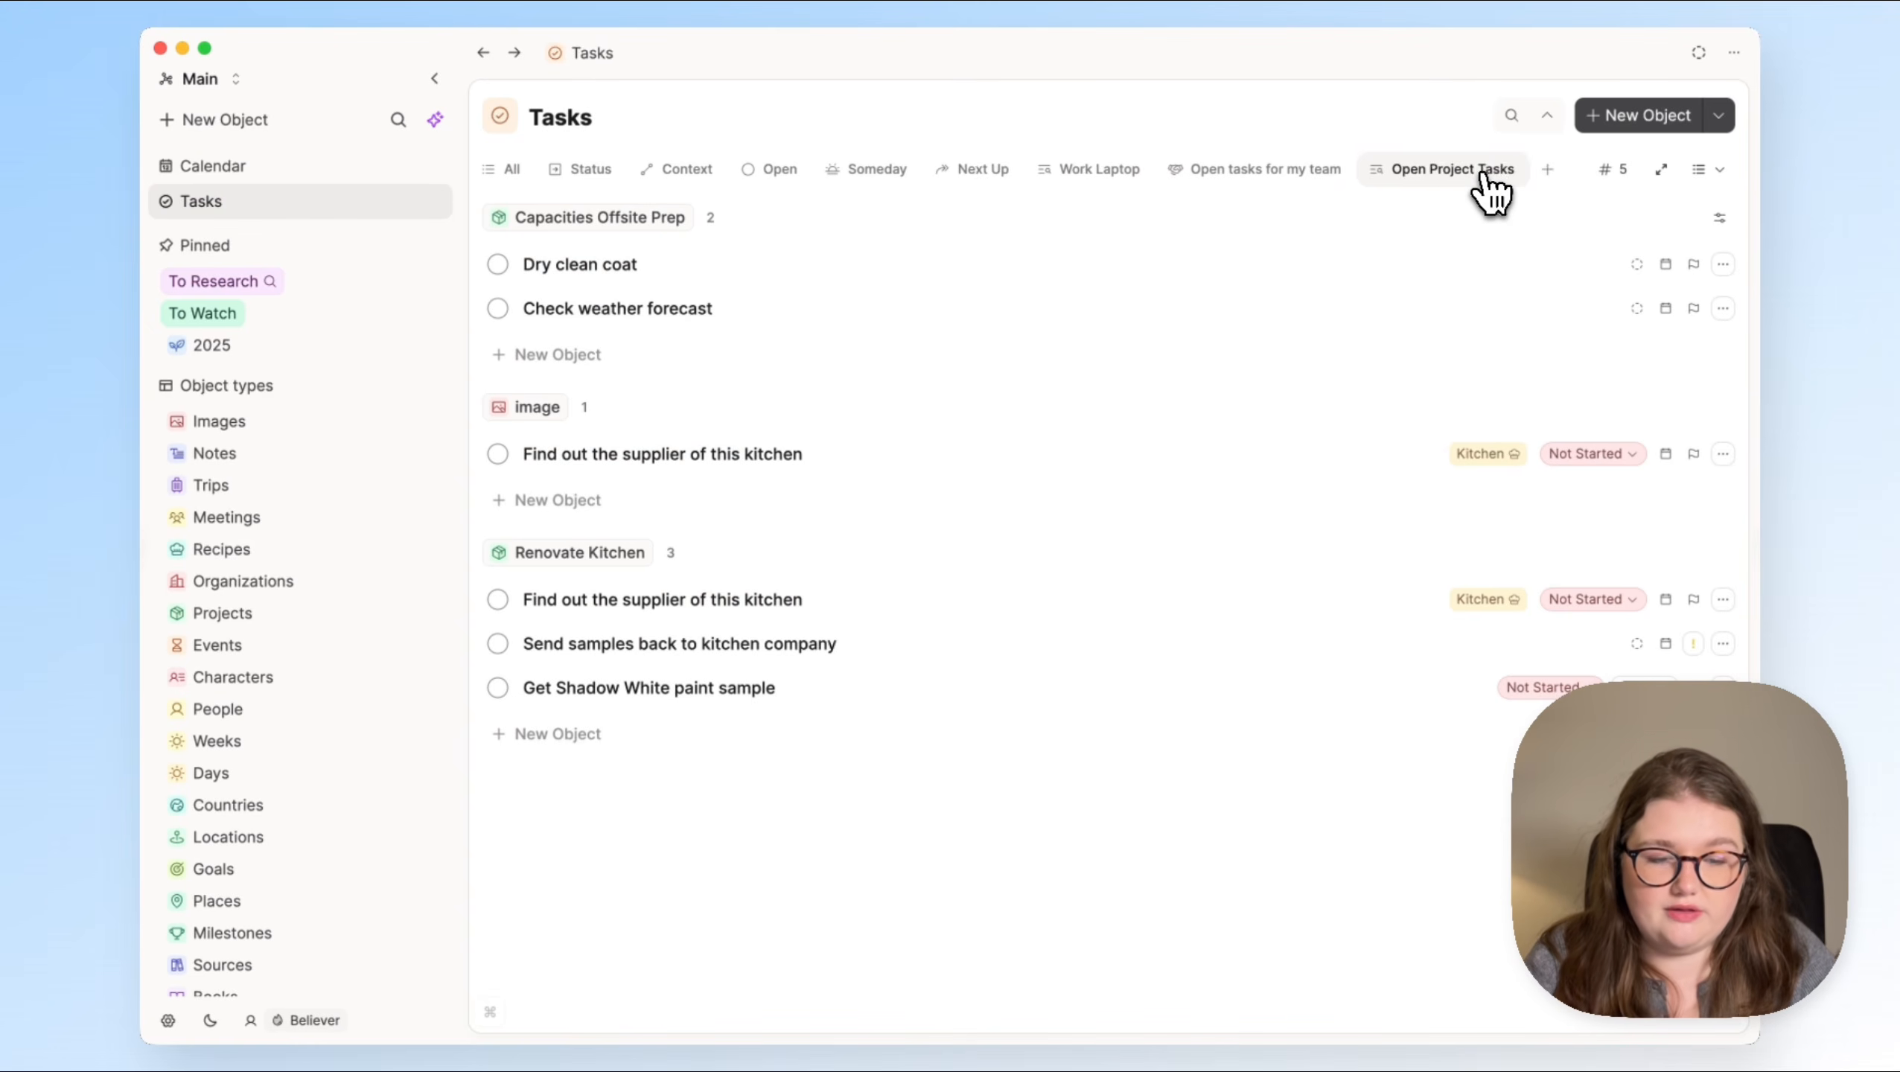
Step: Remove the Open section from the Tasks page
{"action": "scroll", "coordinate": [1482, 174], "scroll_direction": "left", "scroll_amount": 2}
{"action": "left_click", "coordinate": [901, 175]}
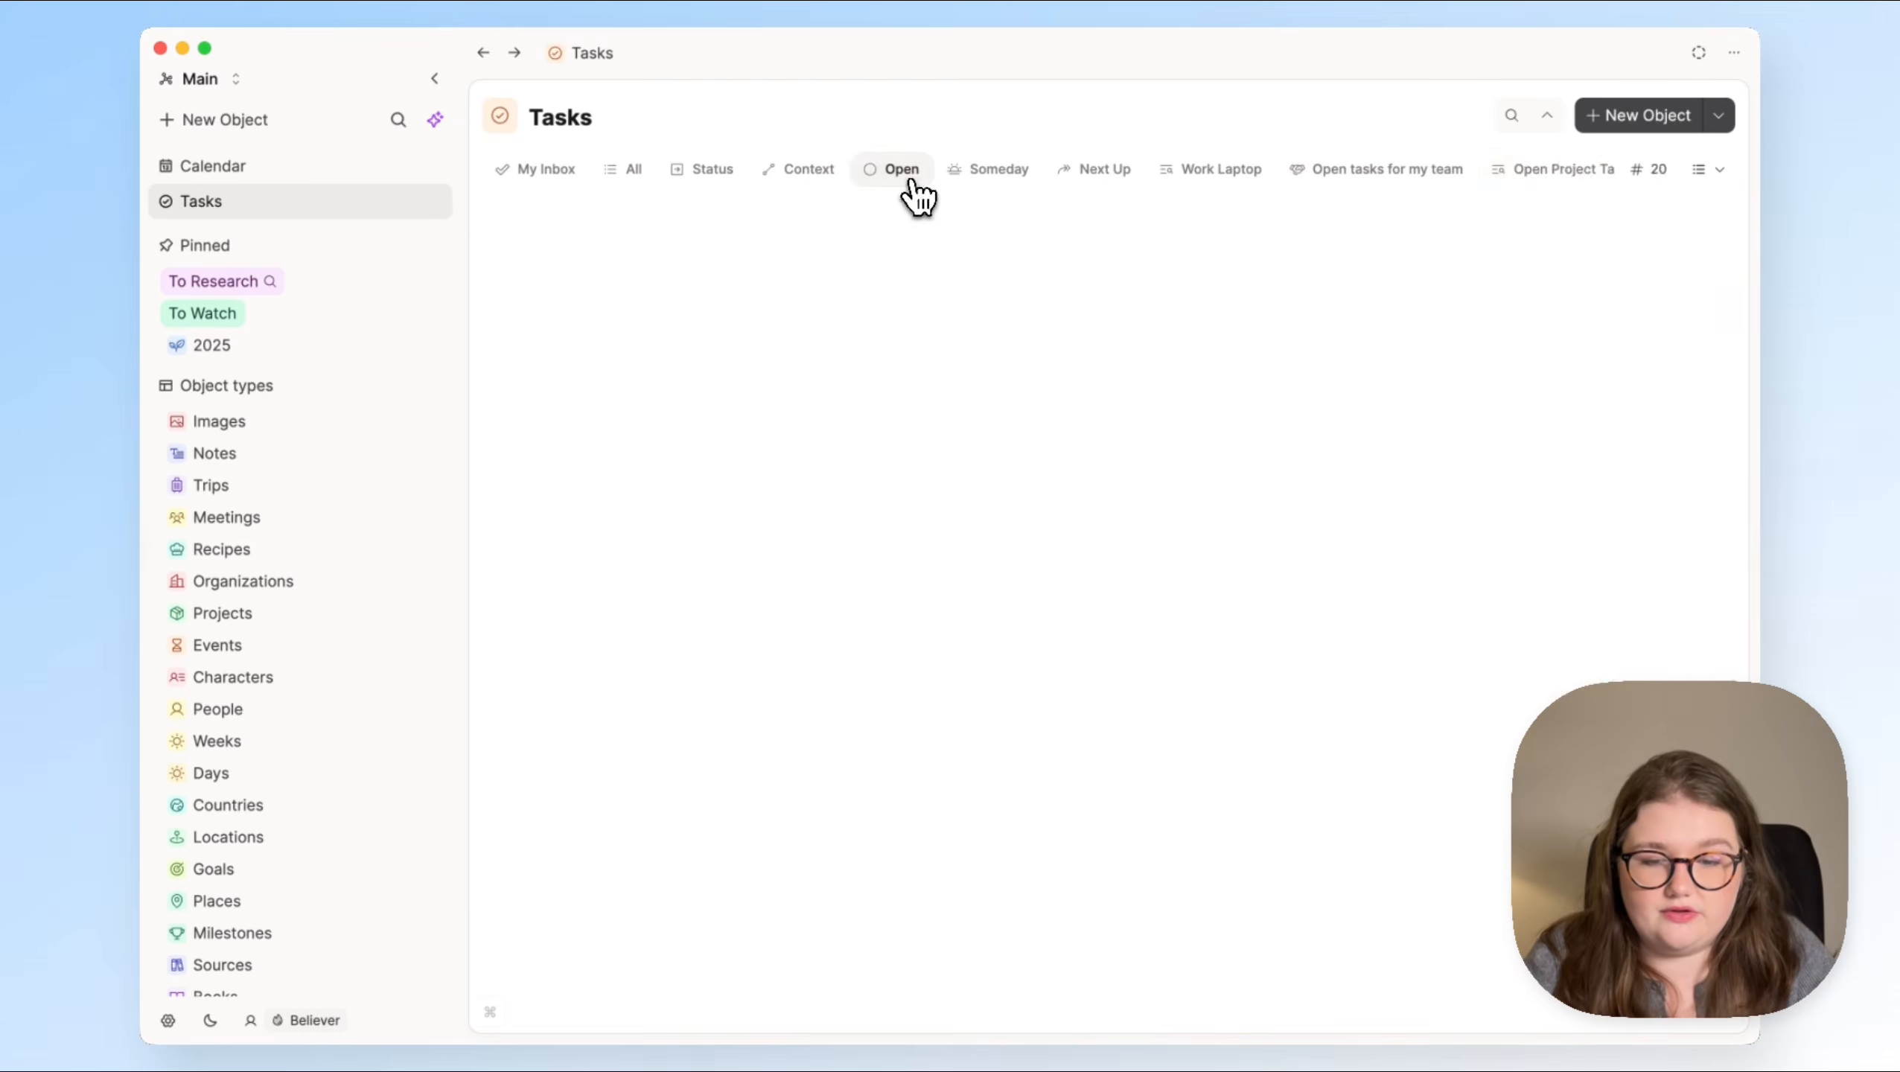
{"action": "left_click", "coordinate": [905, 177]}
{"action": "left_click", "coordinate": [922, 217]}
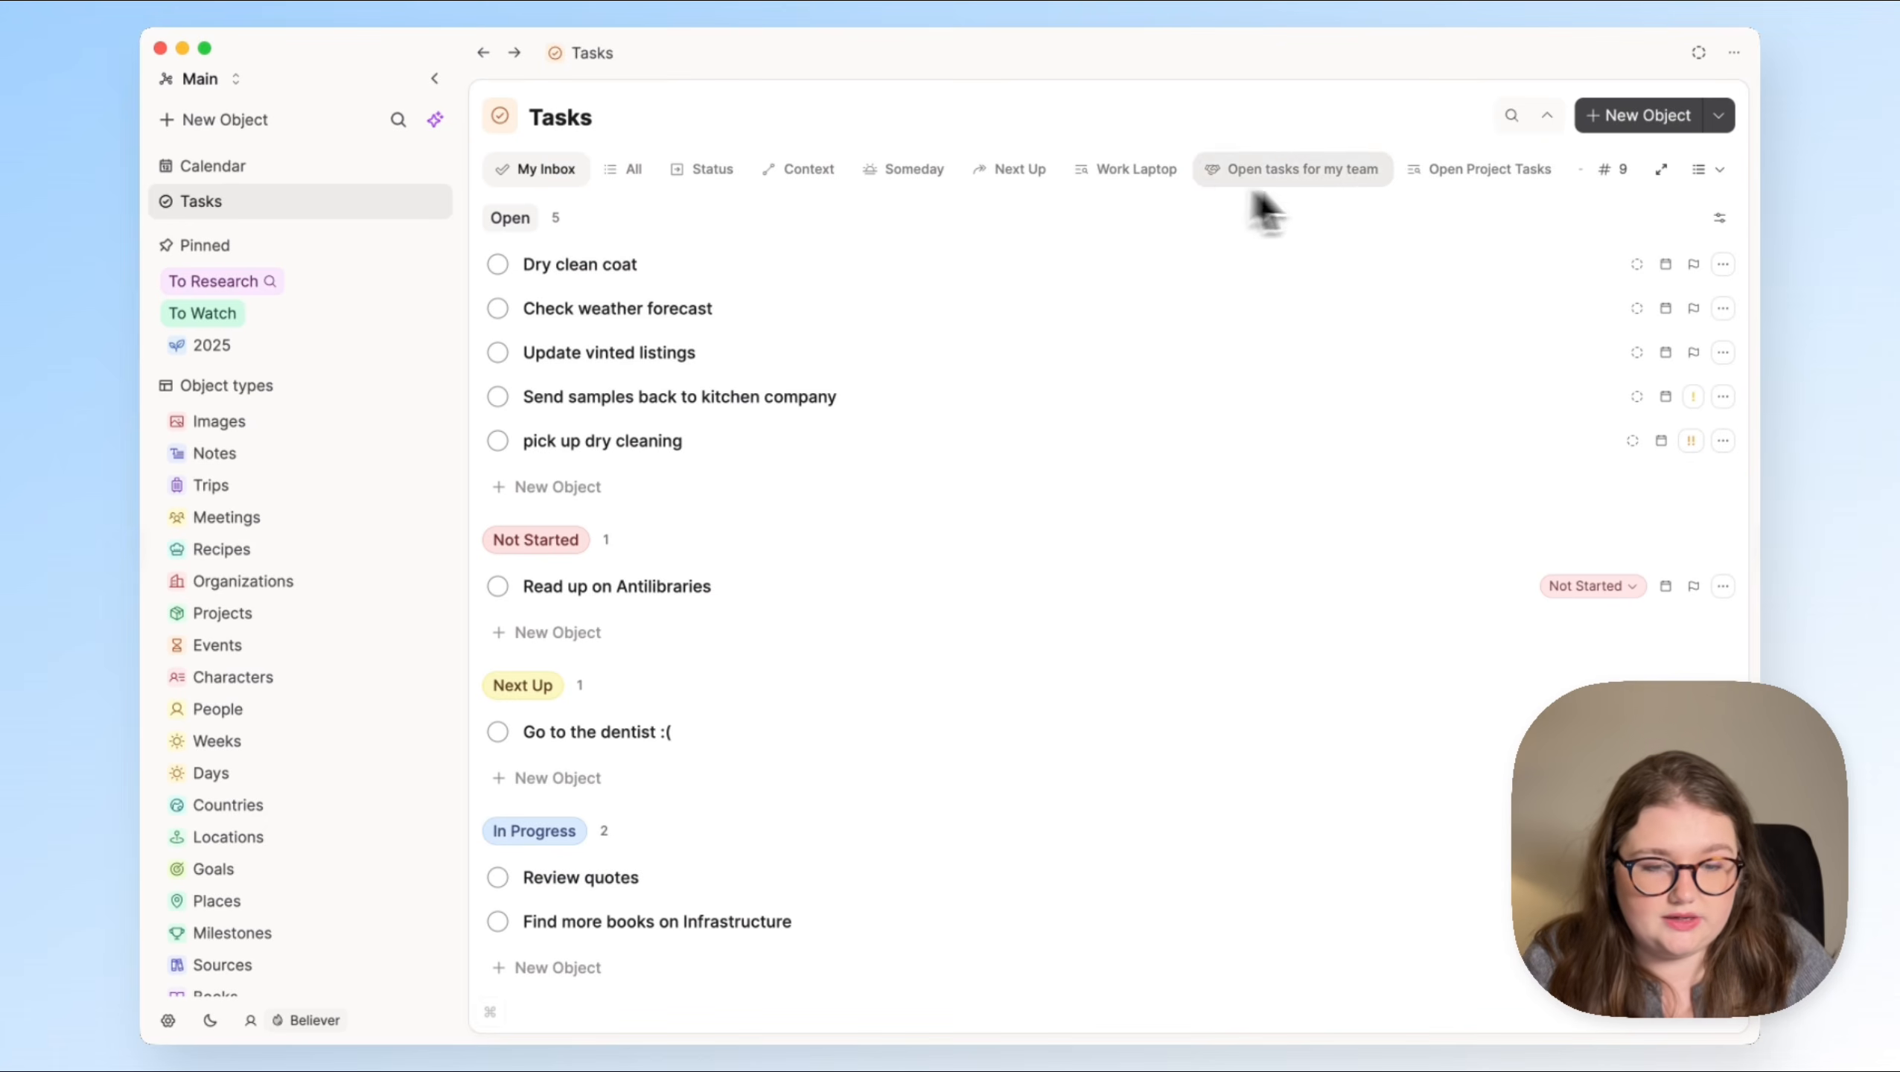